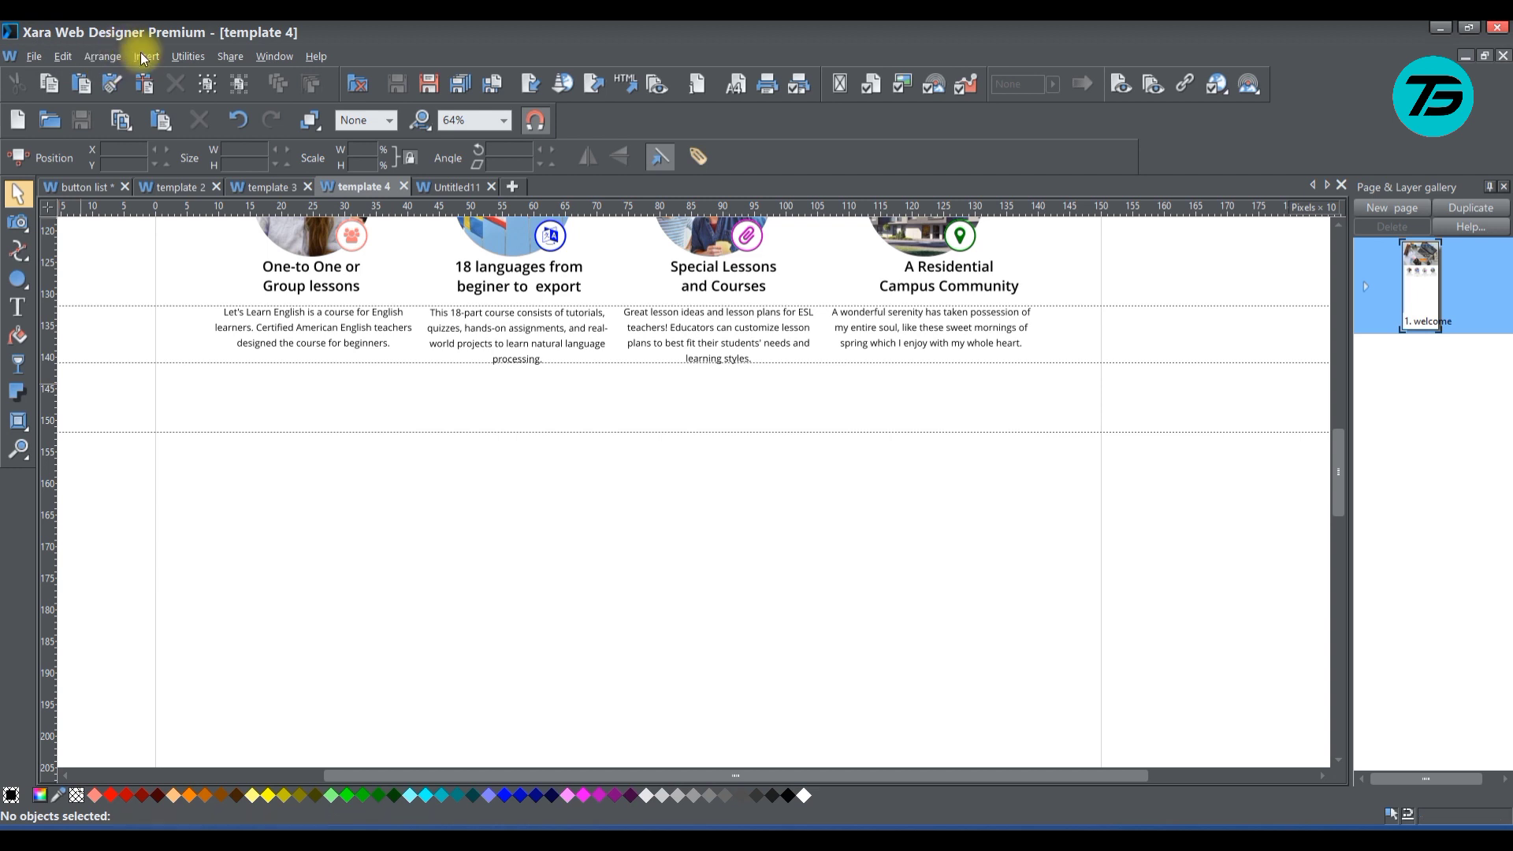
Insert the image file 01 from the Downloads folder and place it against the page's left edge, just below the lowest horizontal guide
left_click(146, 56)
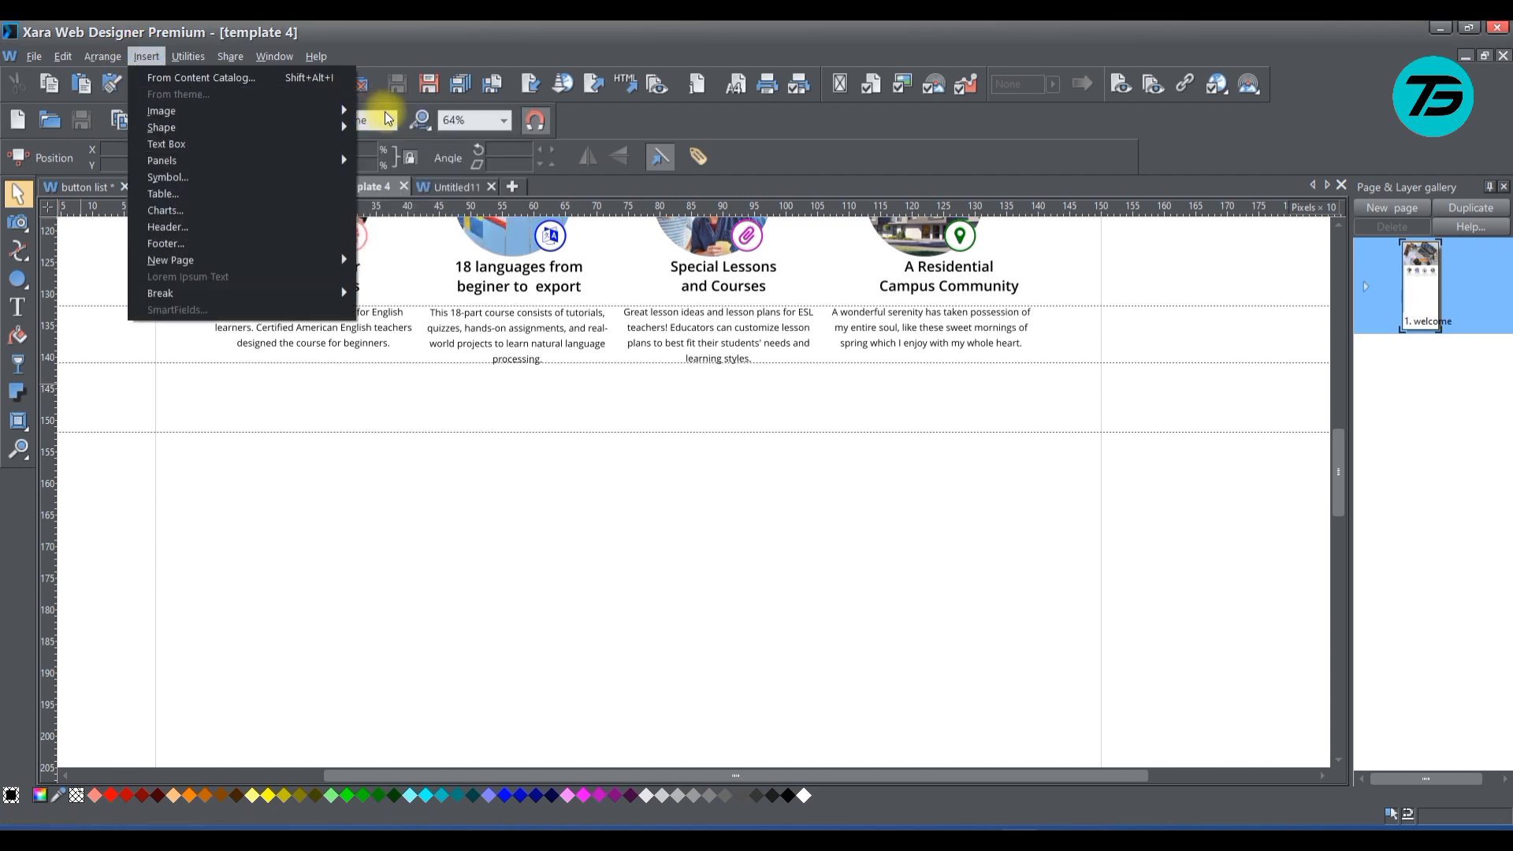
mouse_move(342, 111)
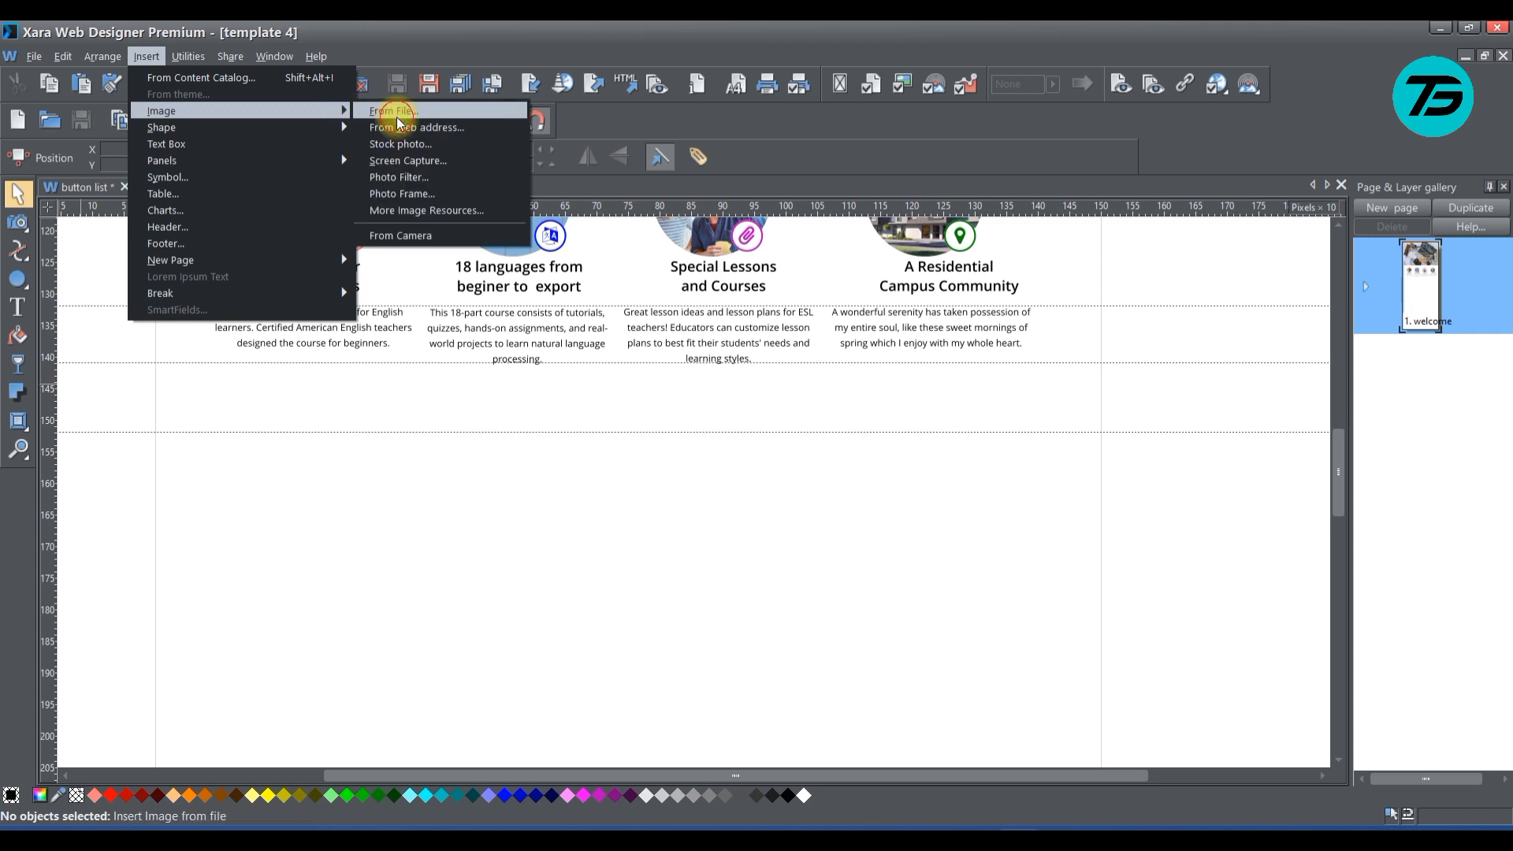
left_click(397, 111)
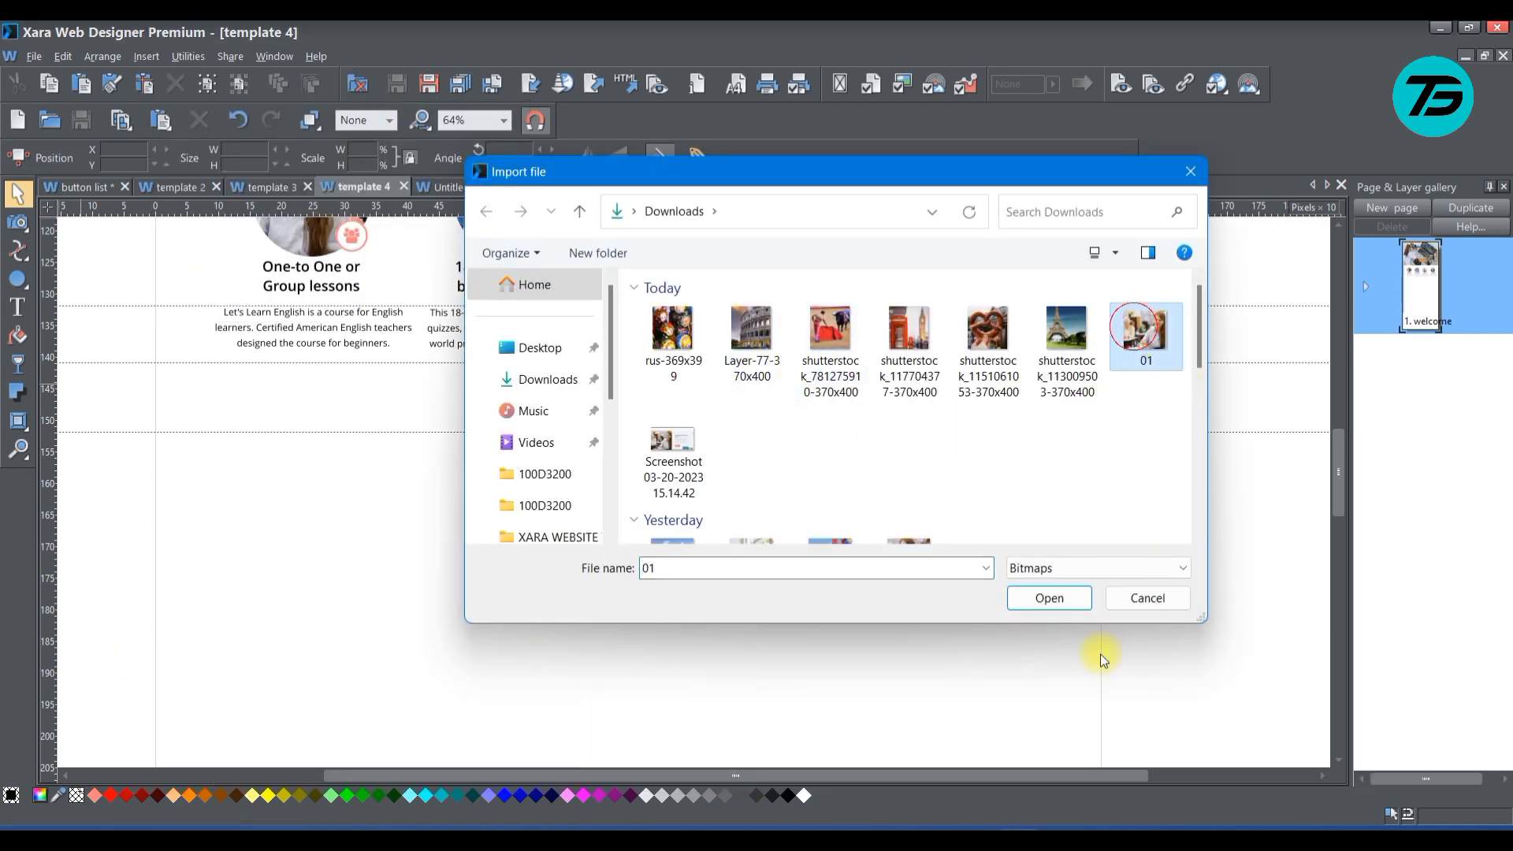
left_click(1035, 605)
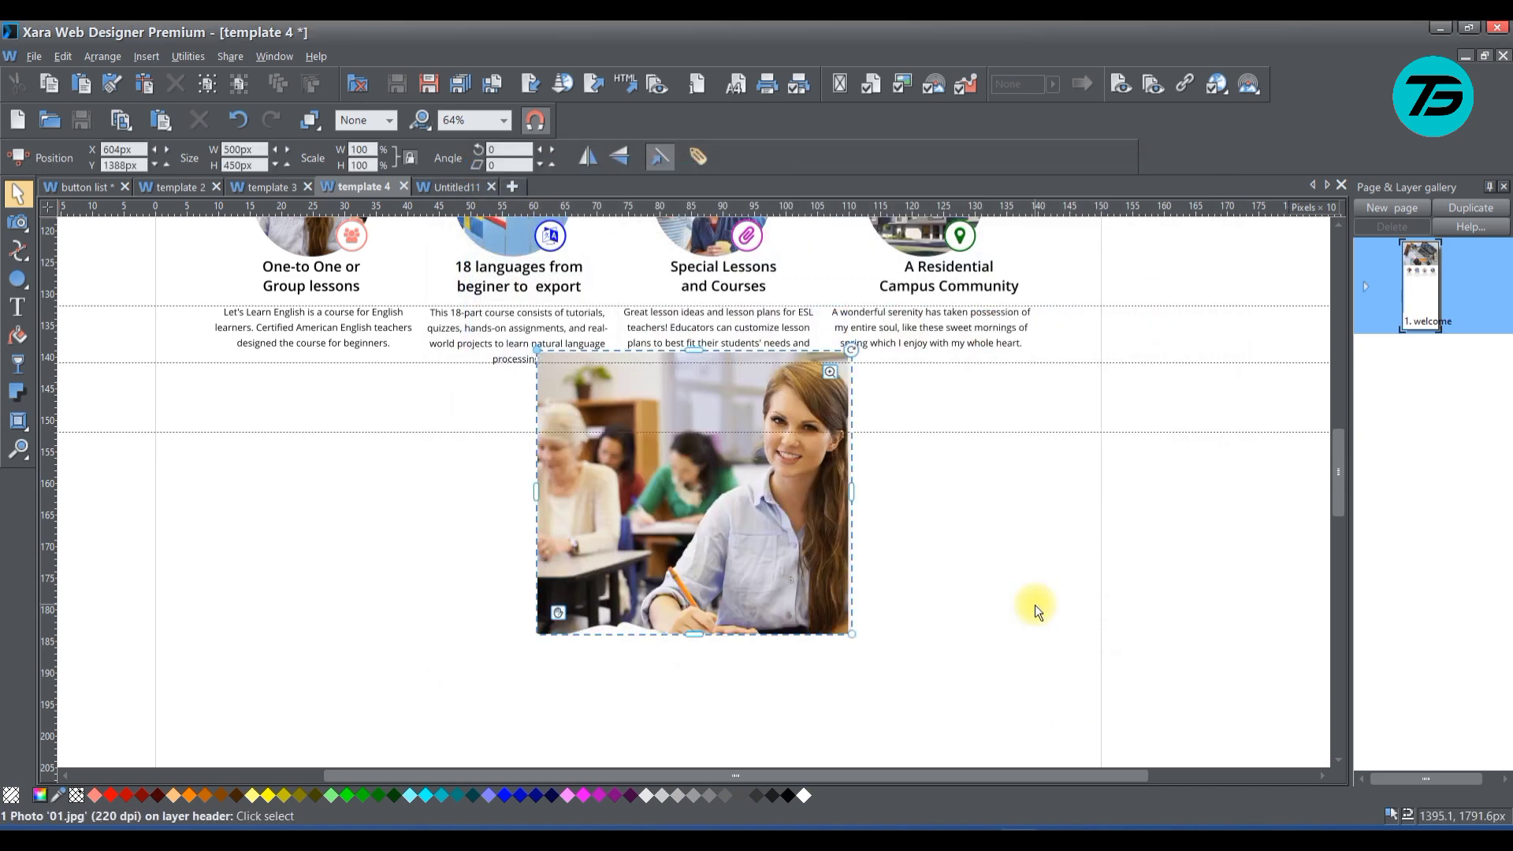
left_click_drag(702, 541, 312, 628)
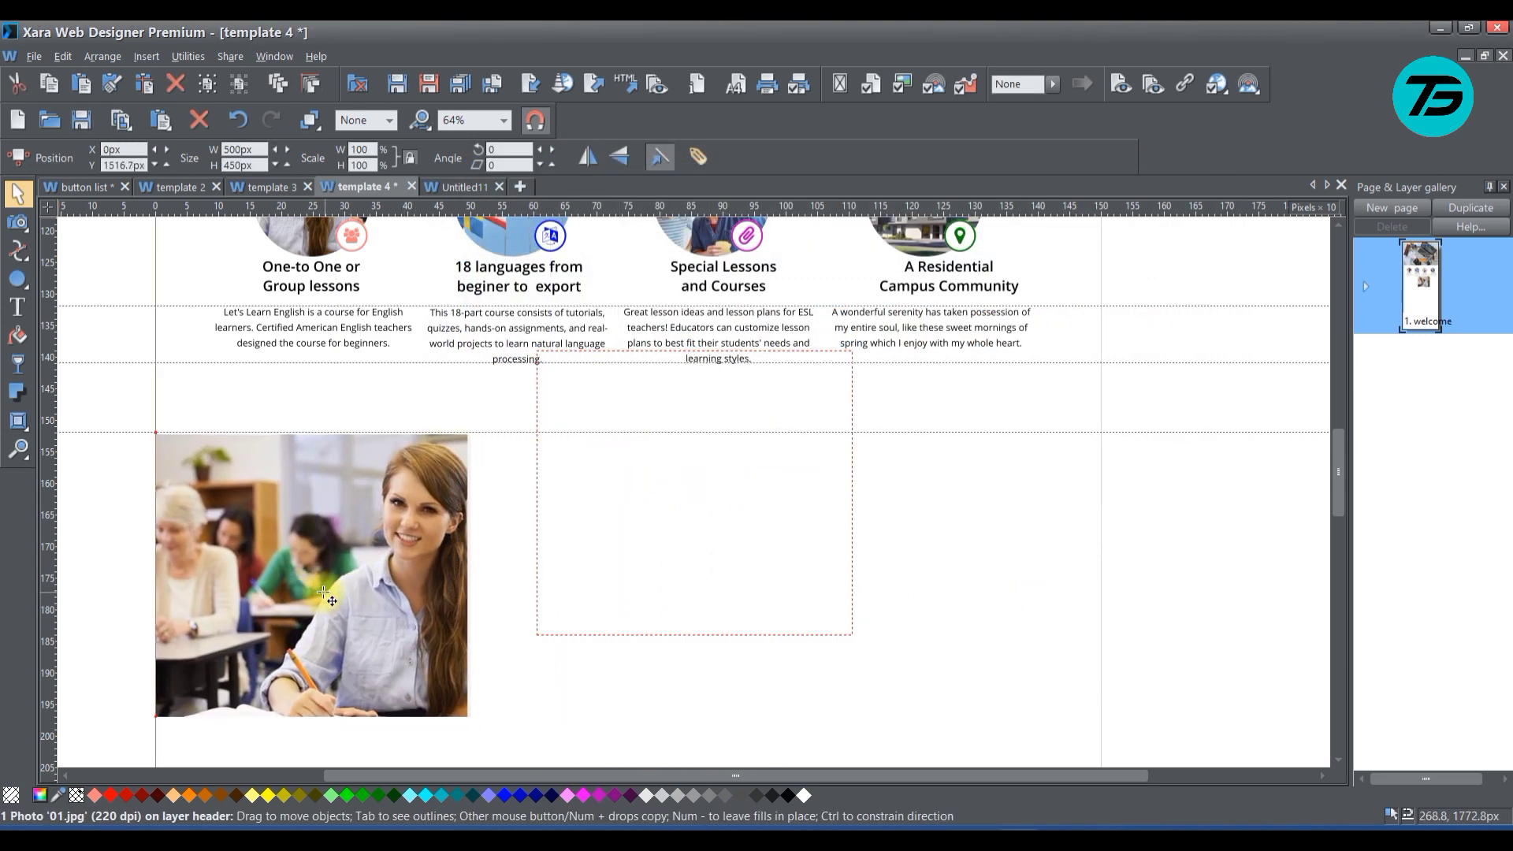
Enlarge the classroom photo proportionally to about 809 by 728 px, keeping its upper-left corner in place
scroll(634, 597, "down", 5)
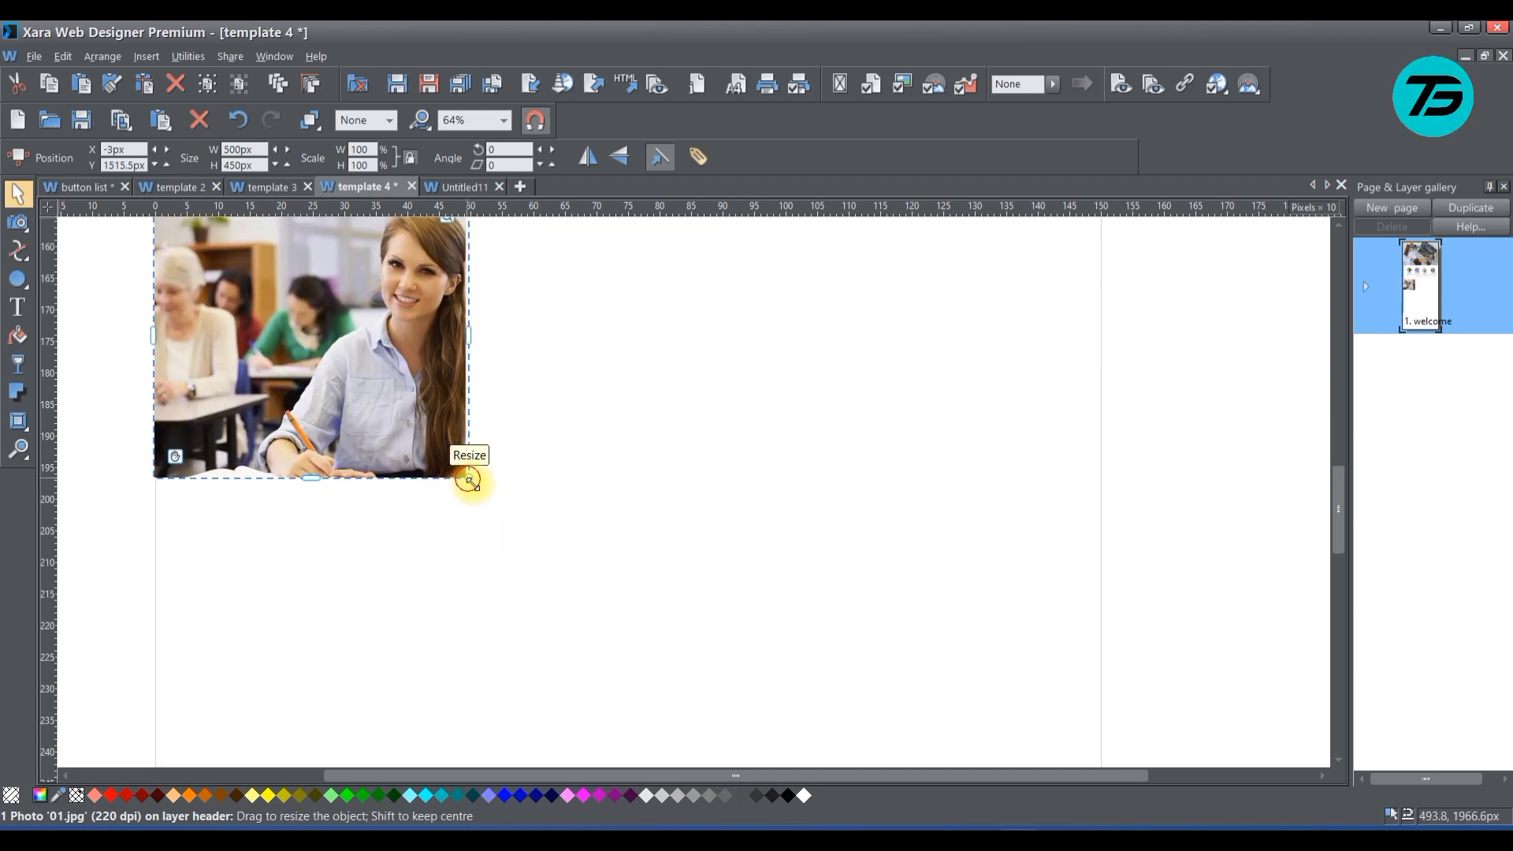
left_click_drag(471, 480, 734, 710)
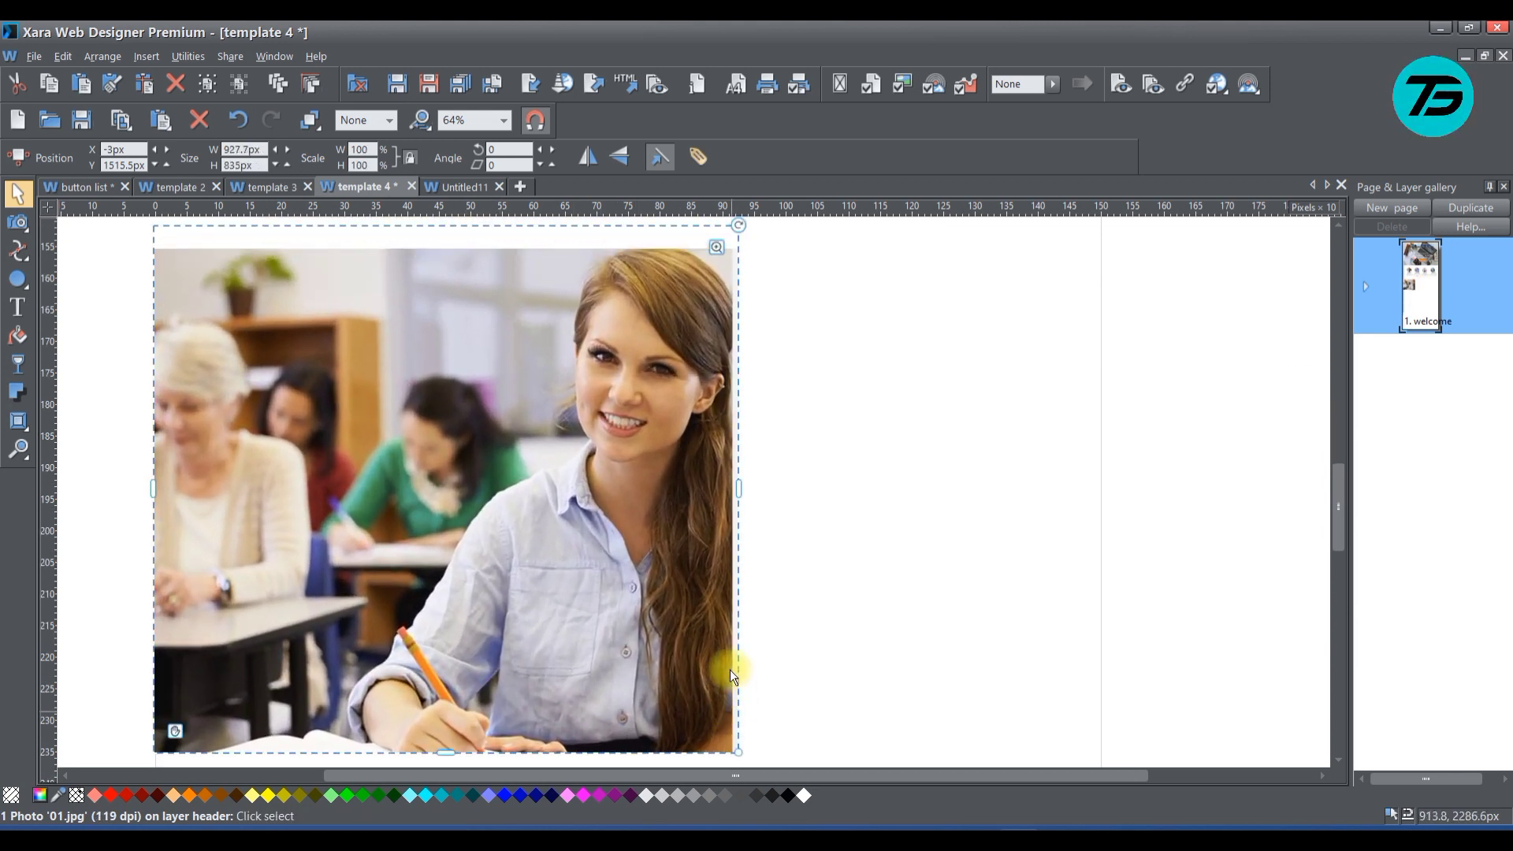
scroll(730, 670, "up", 1)
scroll(732, 623, "down", 1)
scroll(733, 623, "up", 1)
scroll(731, 623, "down", 1)
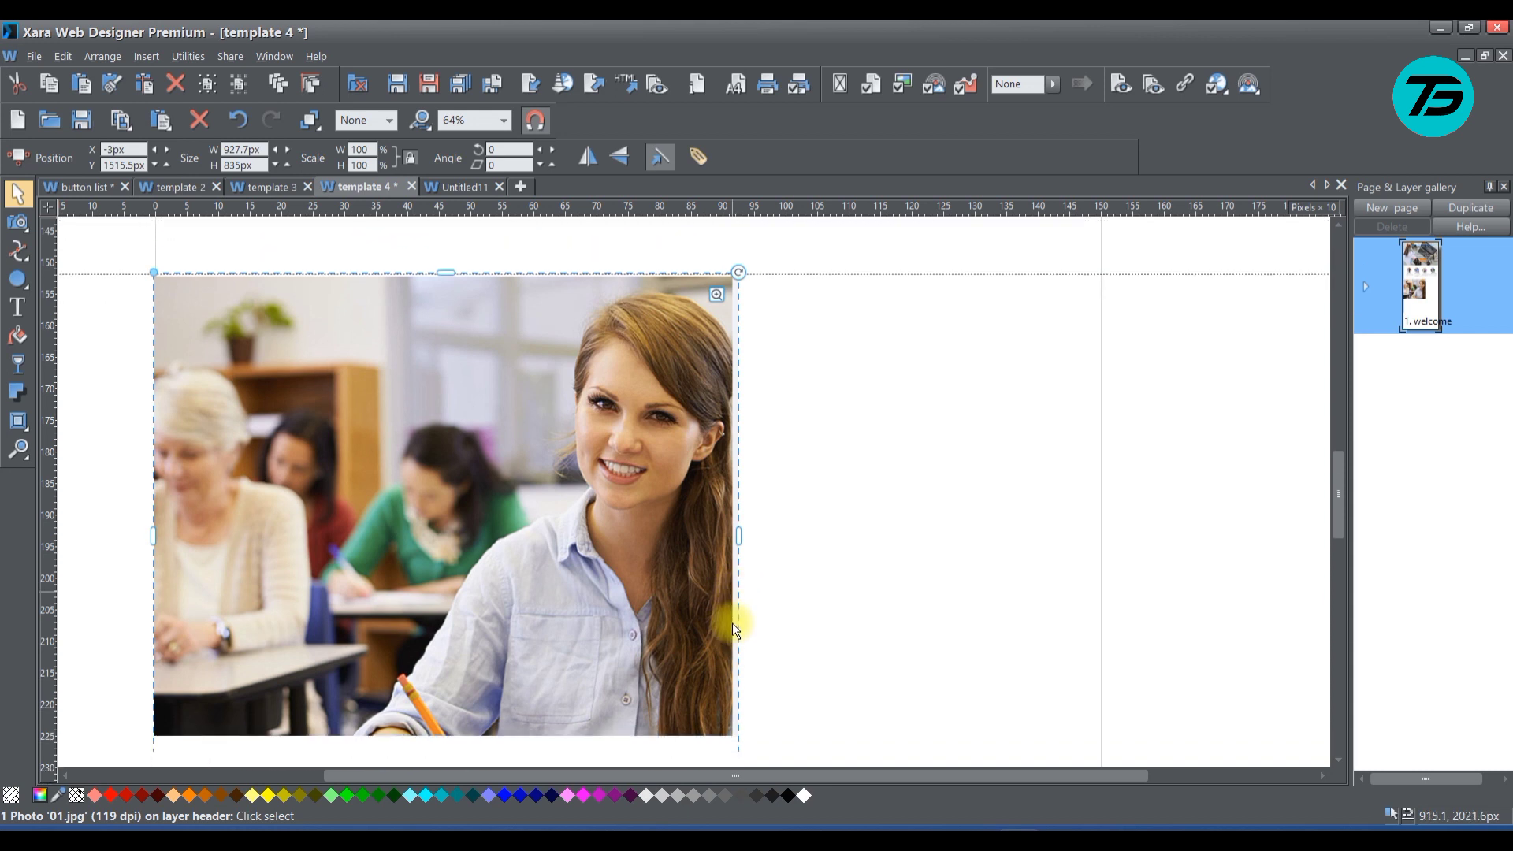
scroll(731, 623, "down", 1)
scroll(737, 716, "down", 1)
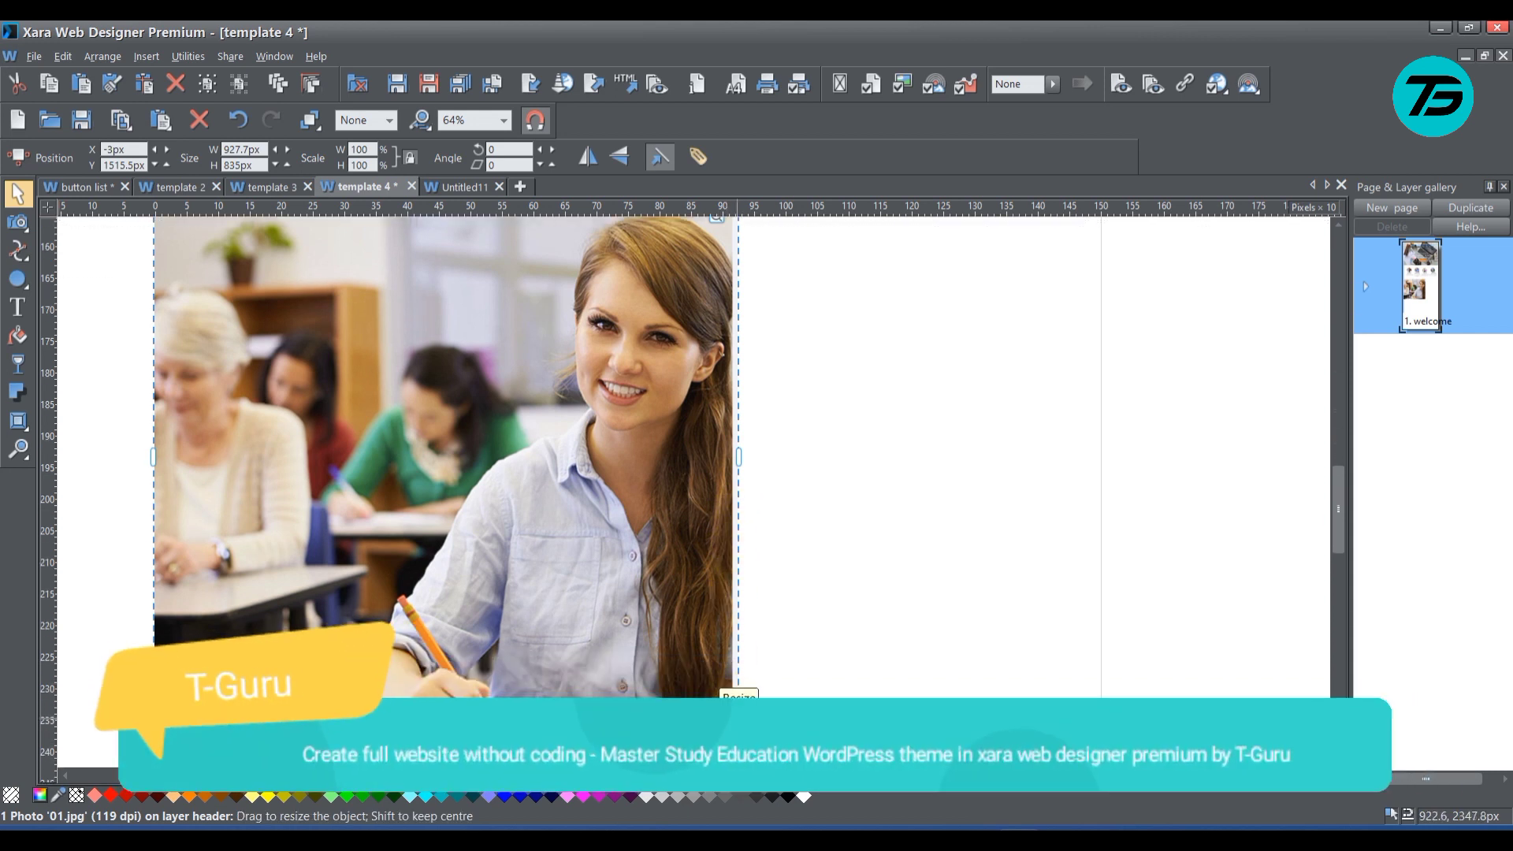
left_click_drag(737, 706, 662, 641)
scroll(710, 627, "up", 1)
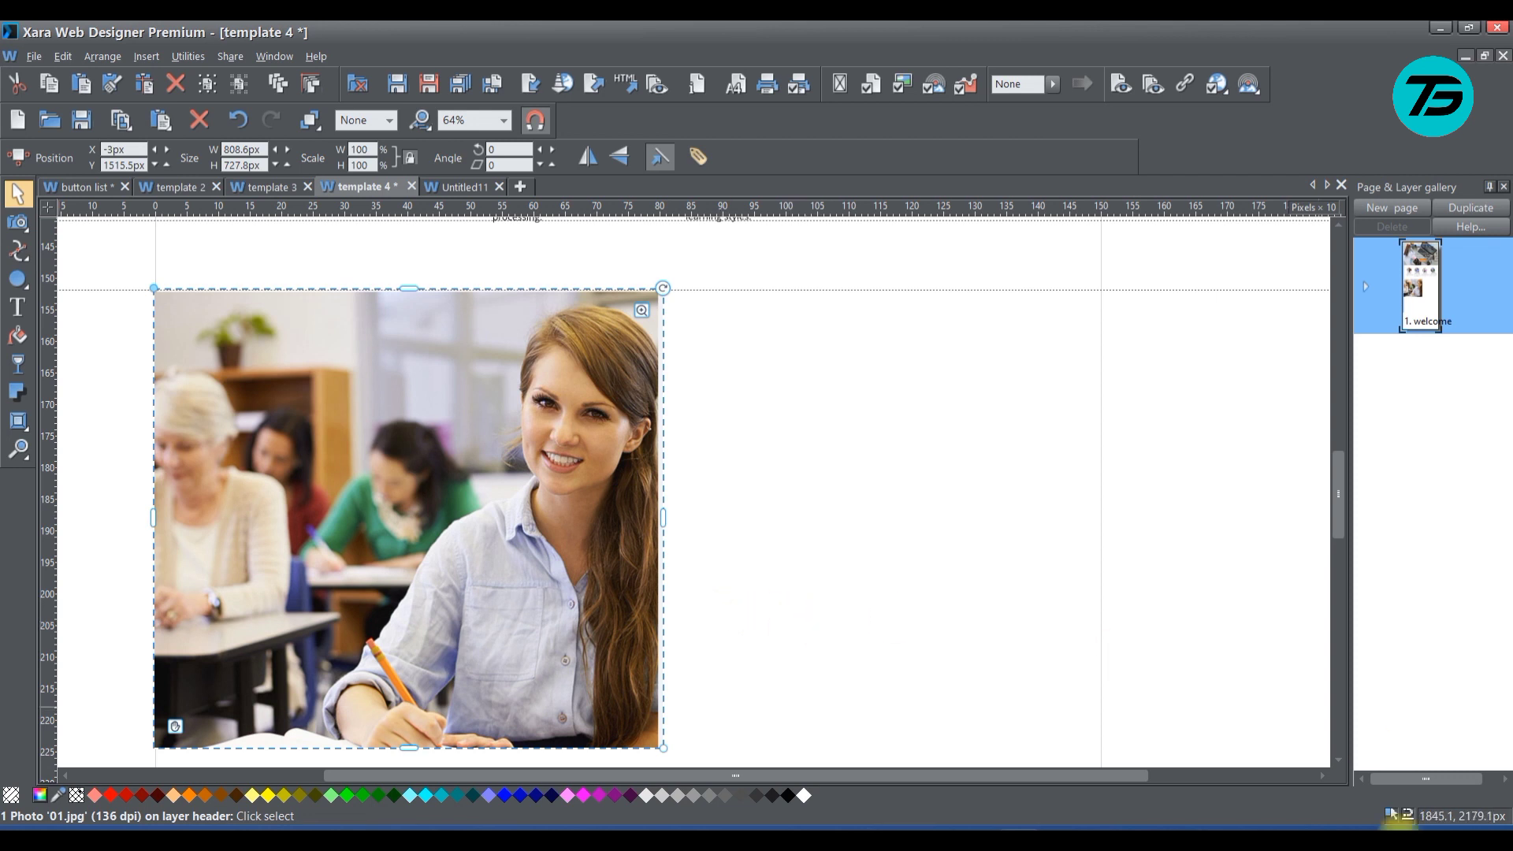
left_click(1249, 813)
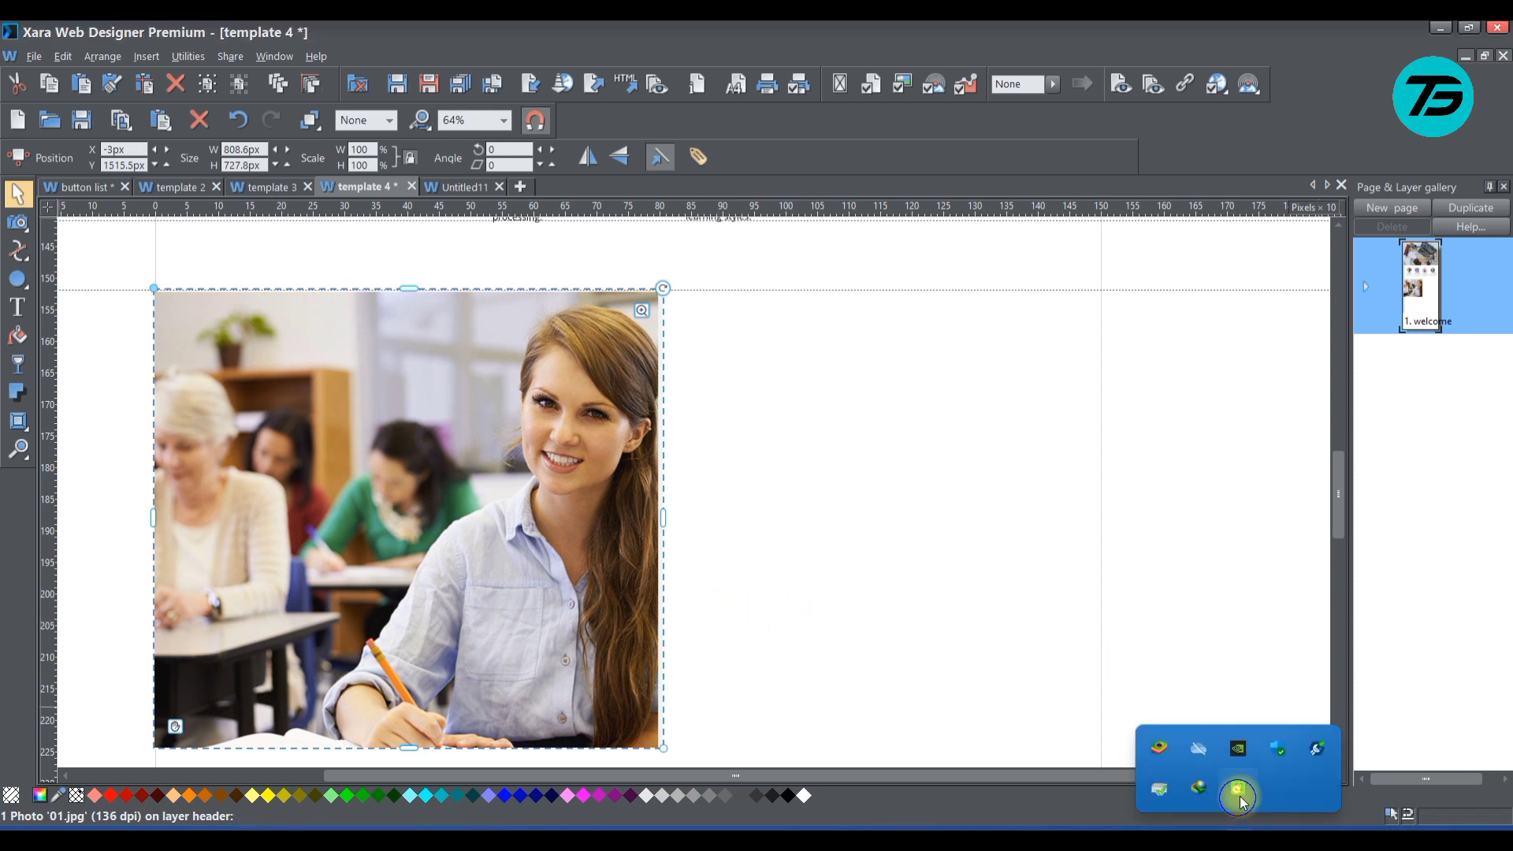
right_click(1240, 802)
left_click(1273, 782)
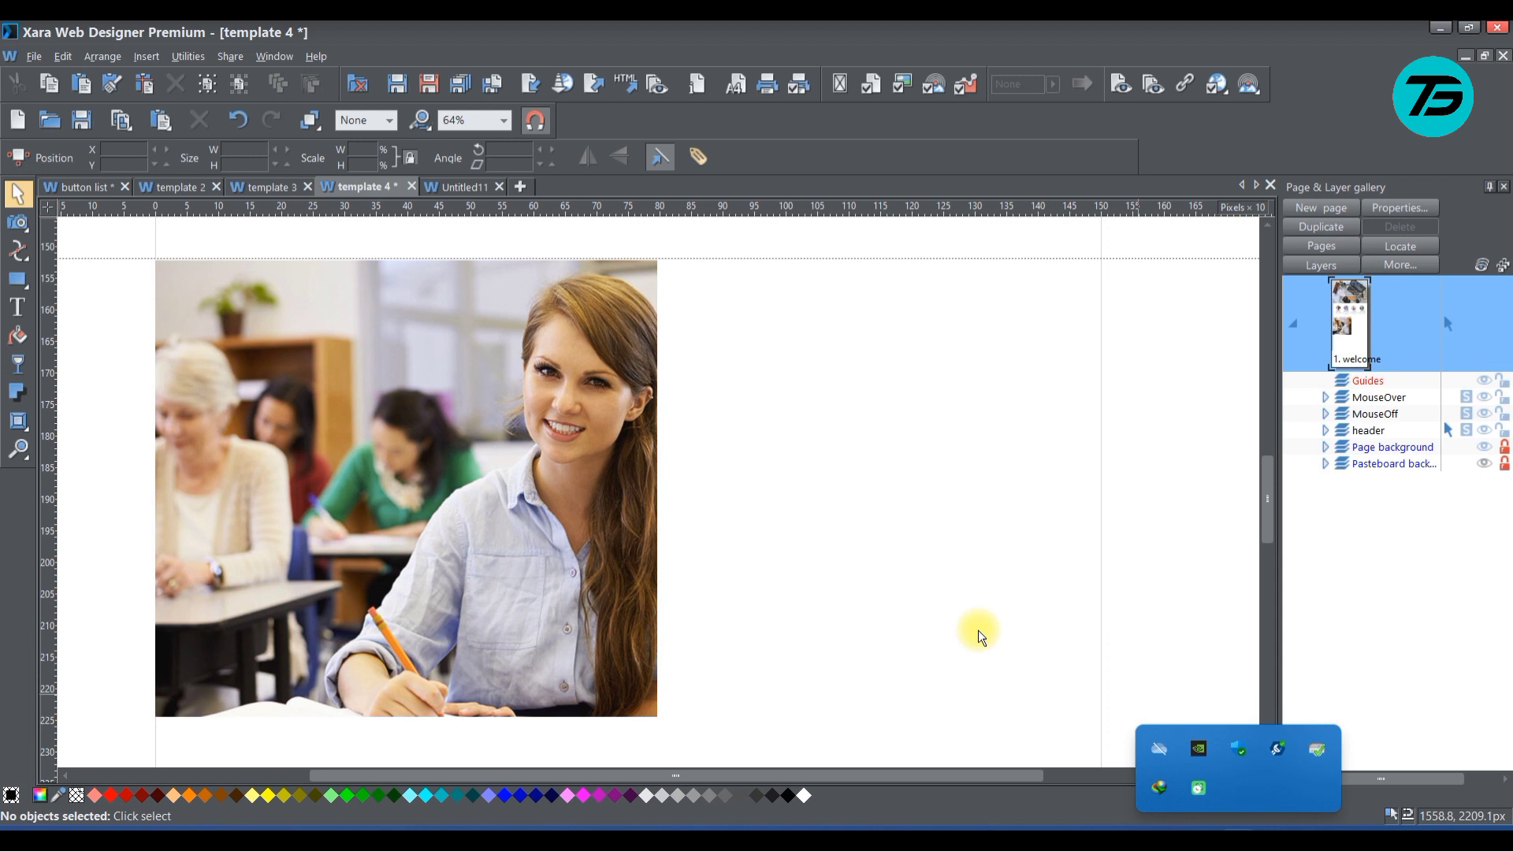
left_click(933, 503)
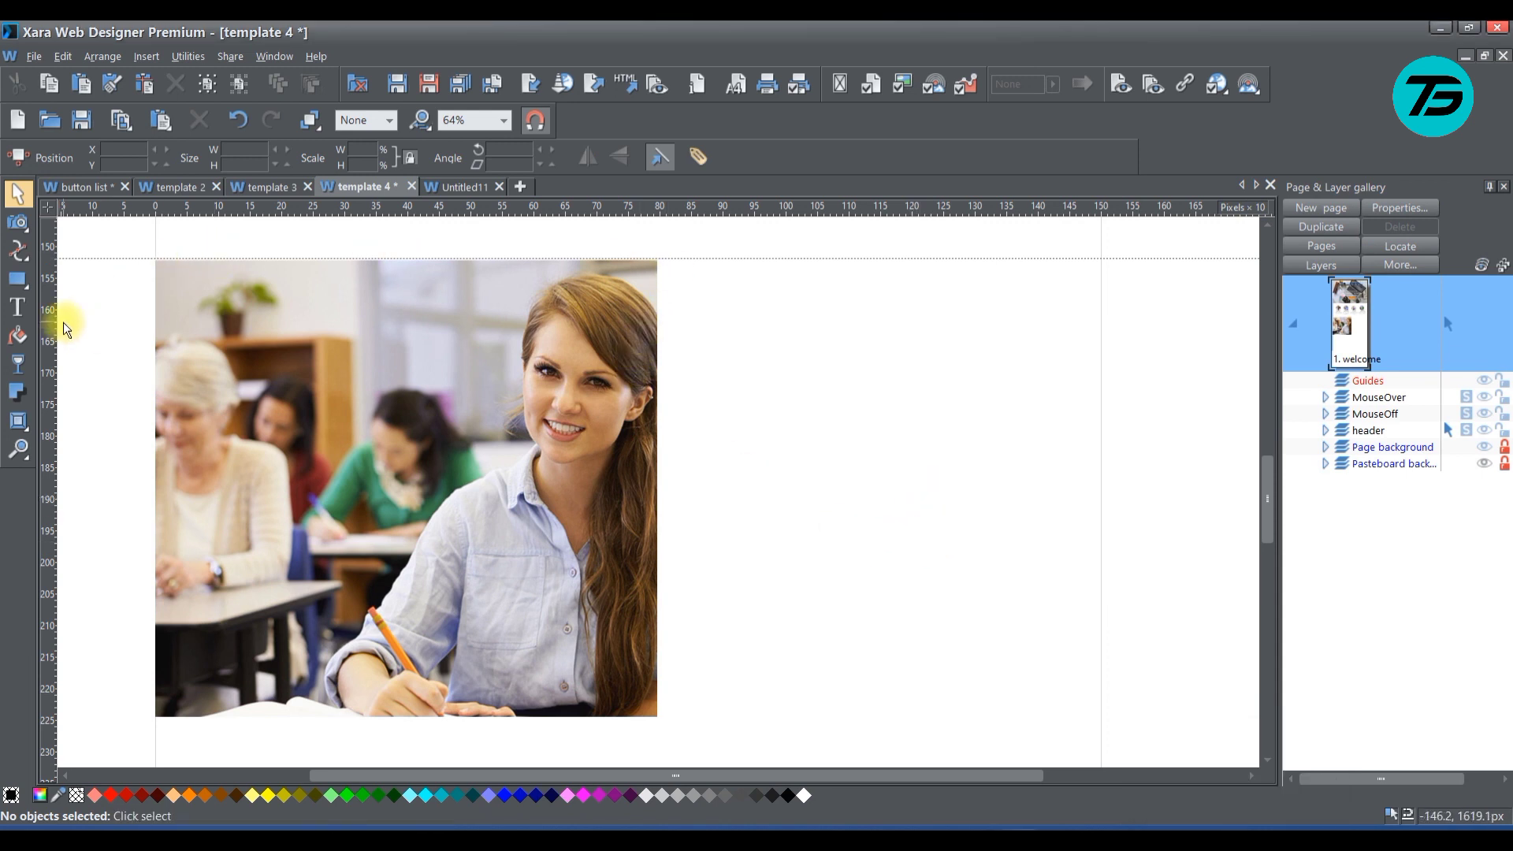
Draw a square-cornered rectangle about 1500 by 728 px over the photo, spanning the page width and reaching the photo's lower edge
left_click(18, 279)
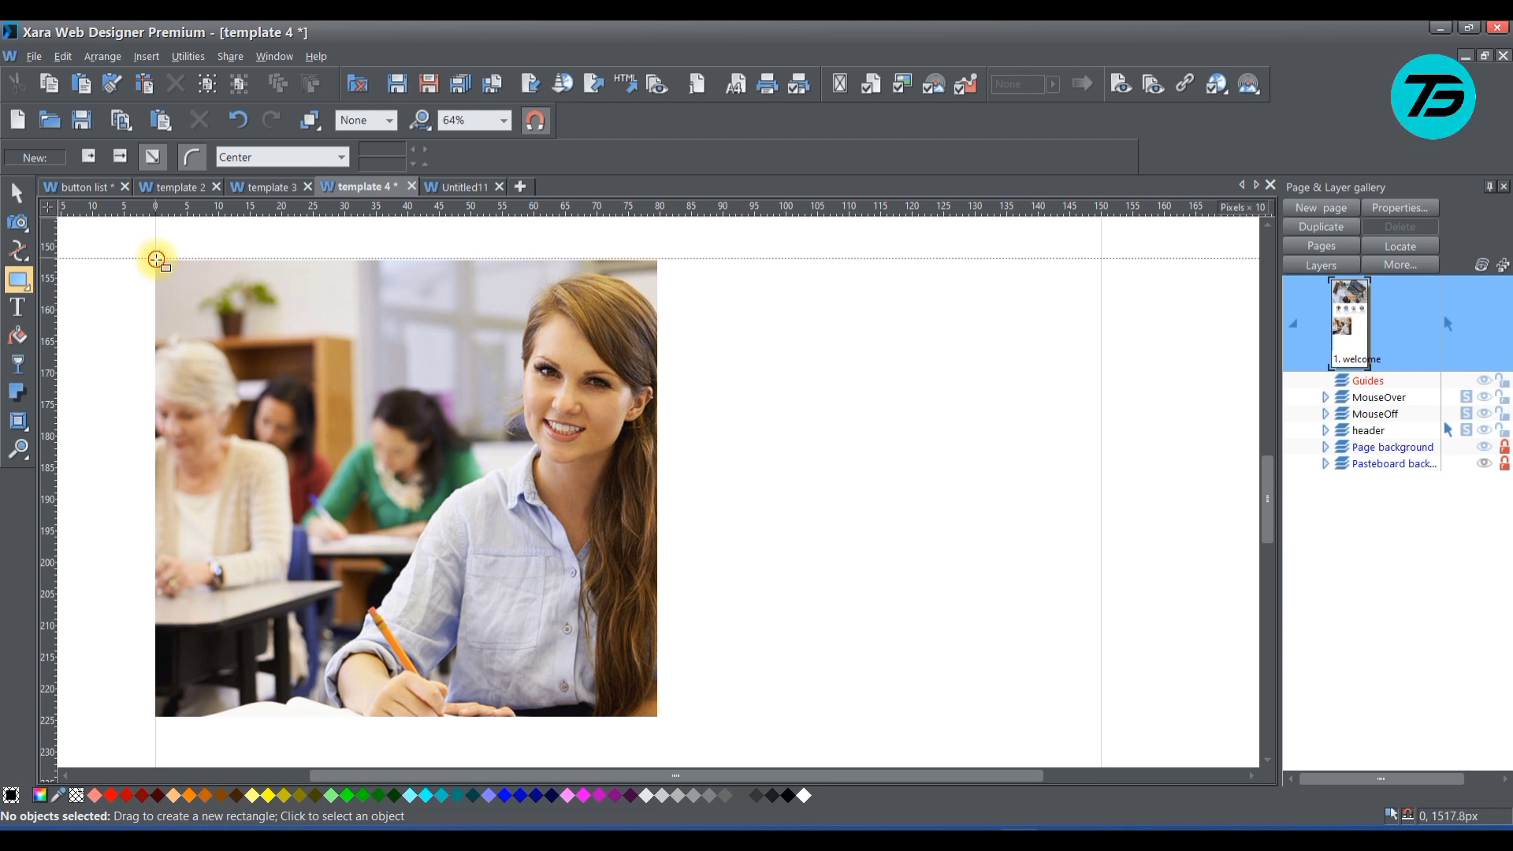
left_click_drag(157, 260, 1102, 716)
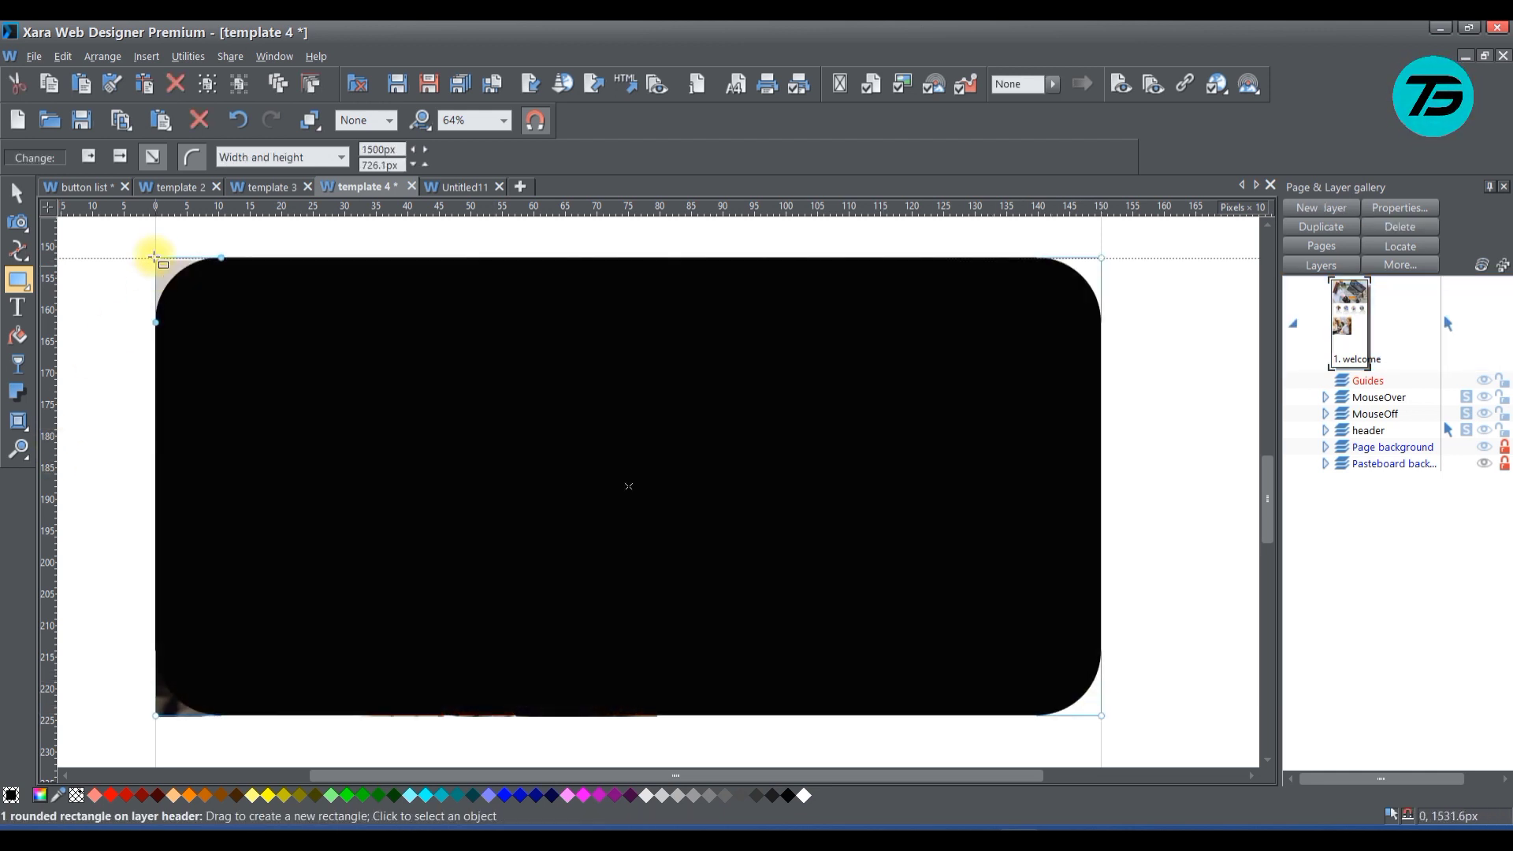
left_click(199, 169)
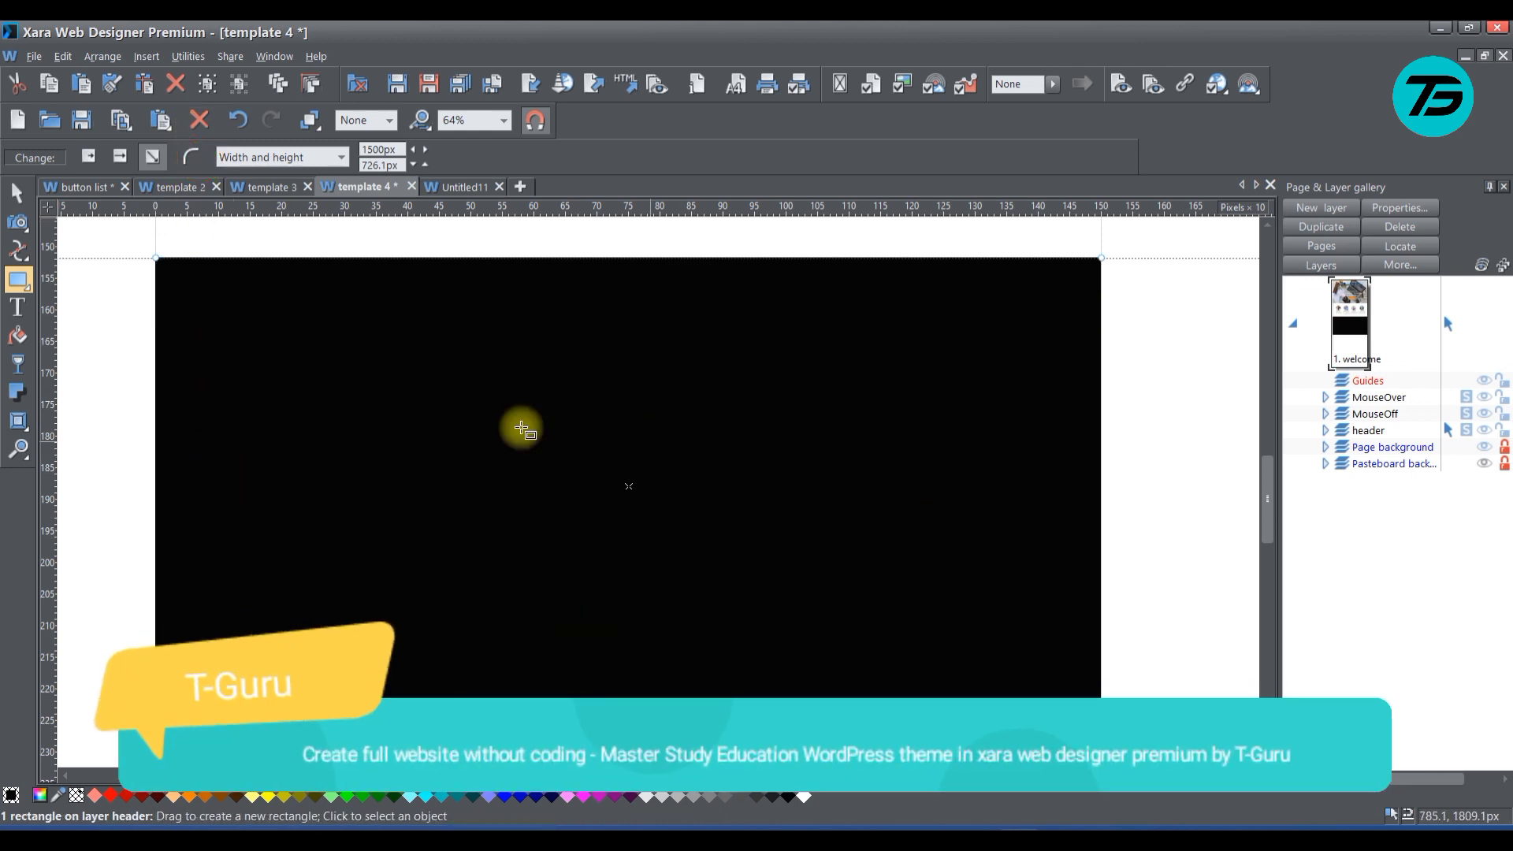
left_click(17, 192)
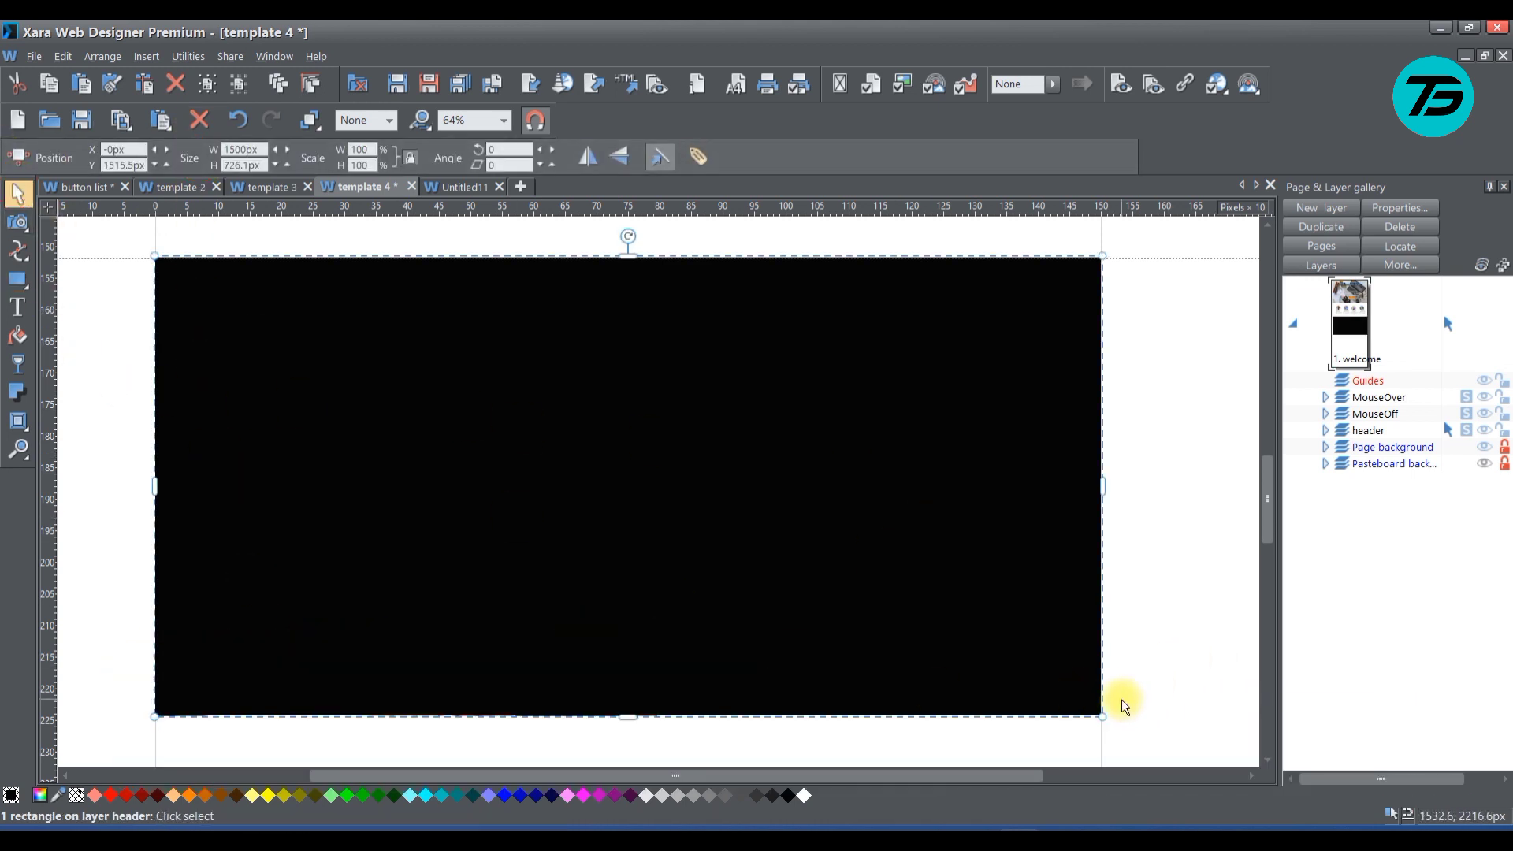
left_click(1190, 552)
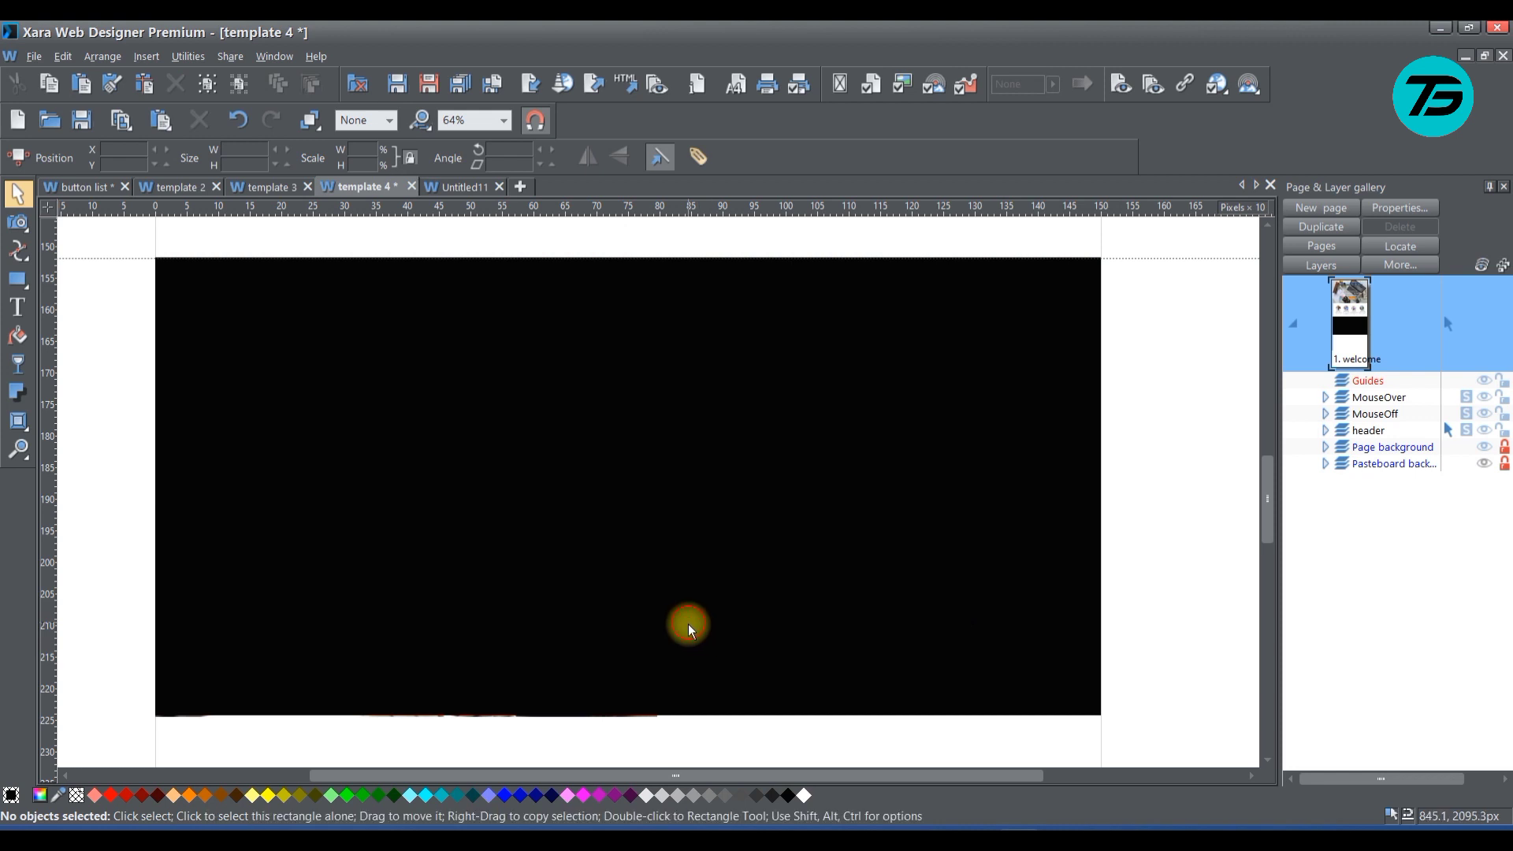
left_click(630, 704)
left_click_drag(629, 714, 629, 716)
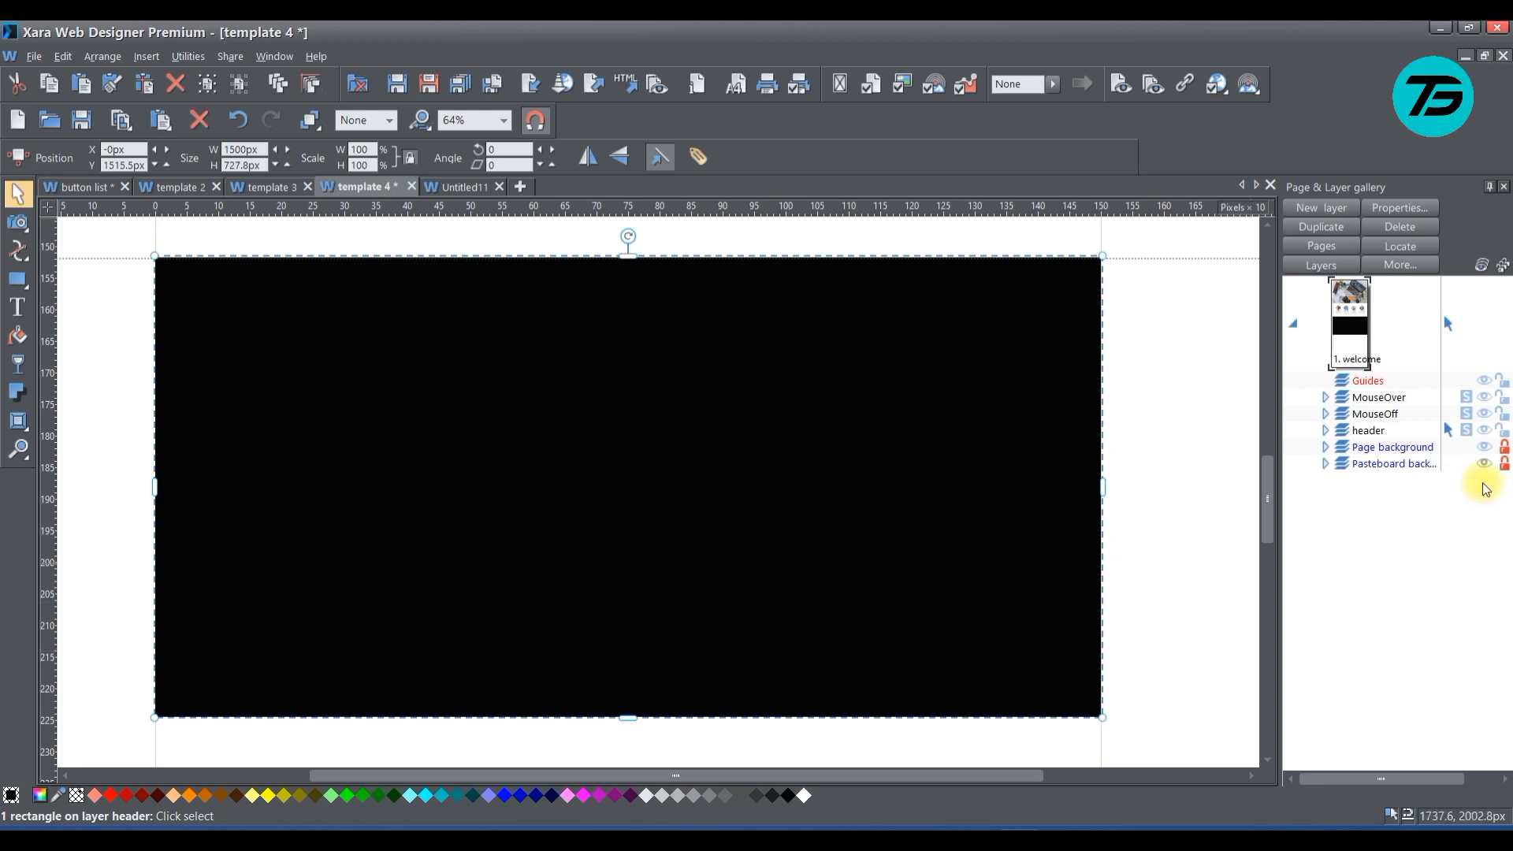
Reorder the header layer so the classroom photo sits above the rectangle, and fill the rectangle with light grey
left_click(1325, 431)
left_click_drag(1384, 368, 1383, 350)
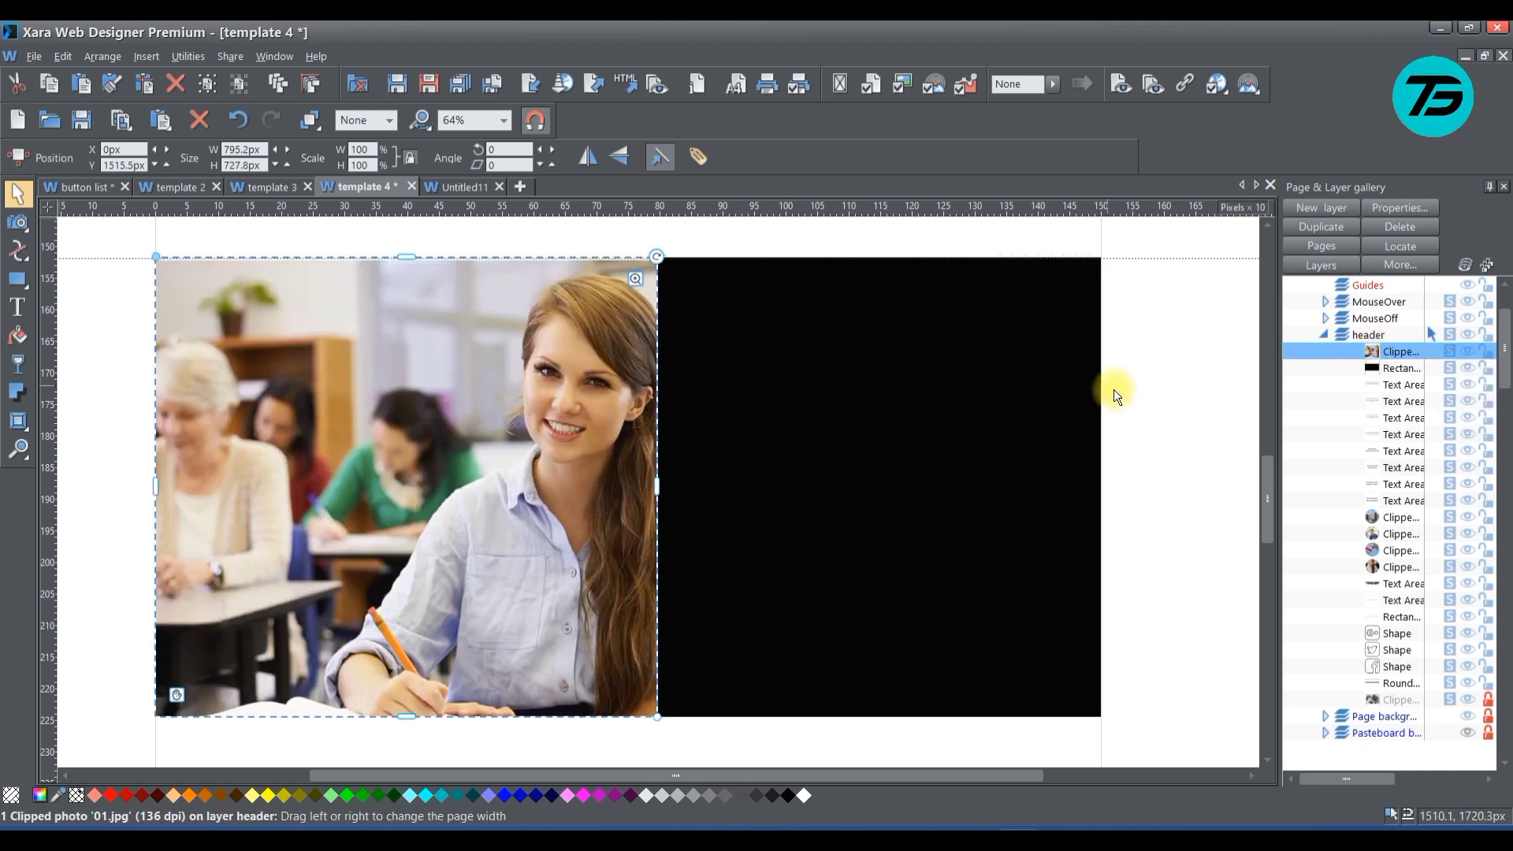
left_click(1400, 369)
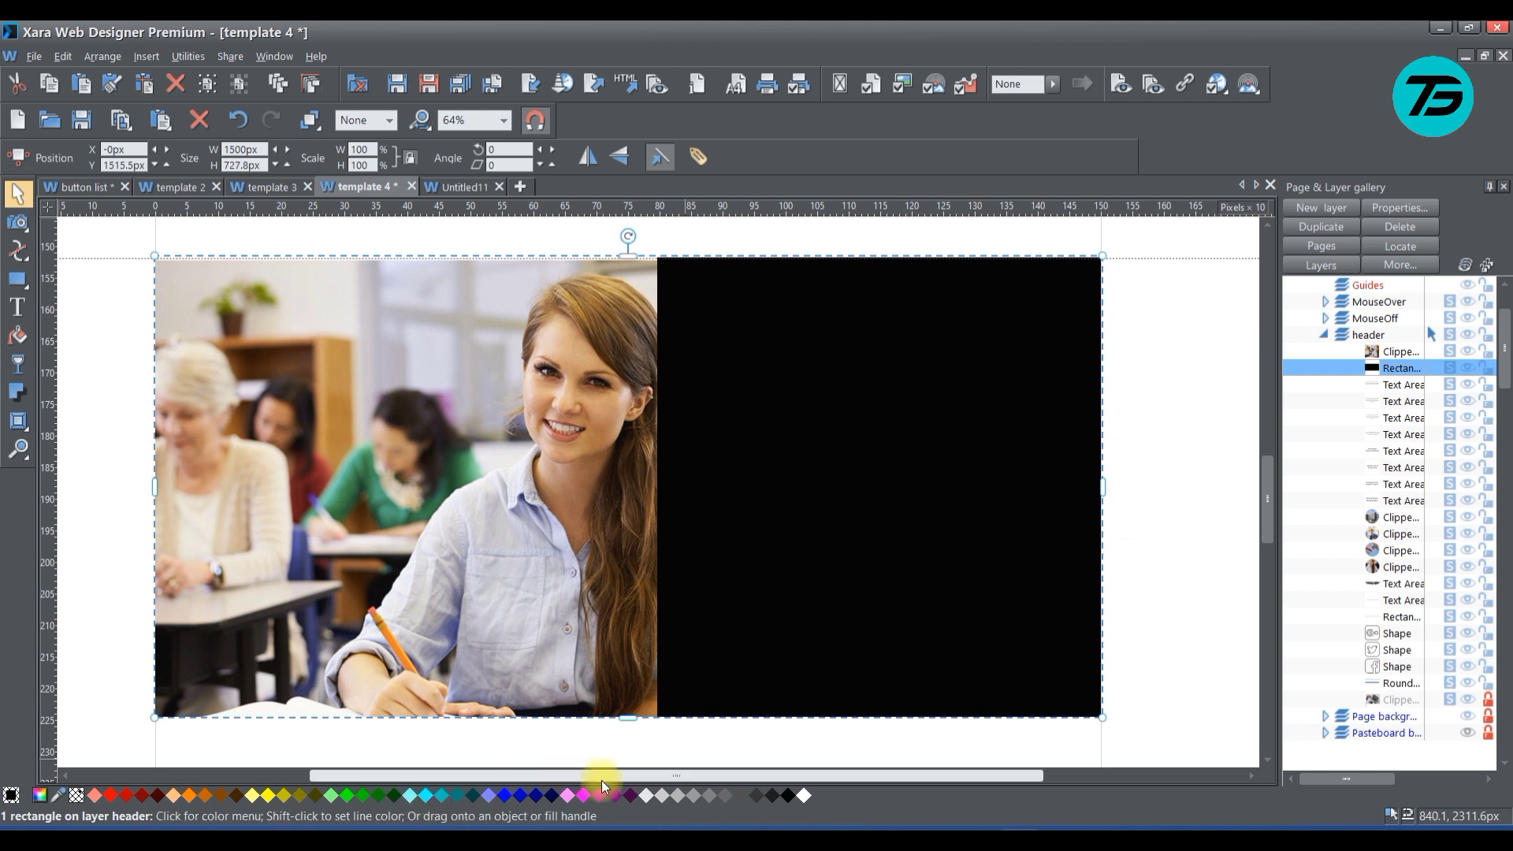
right_click(645, 796)
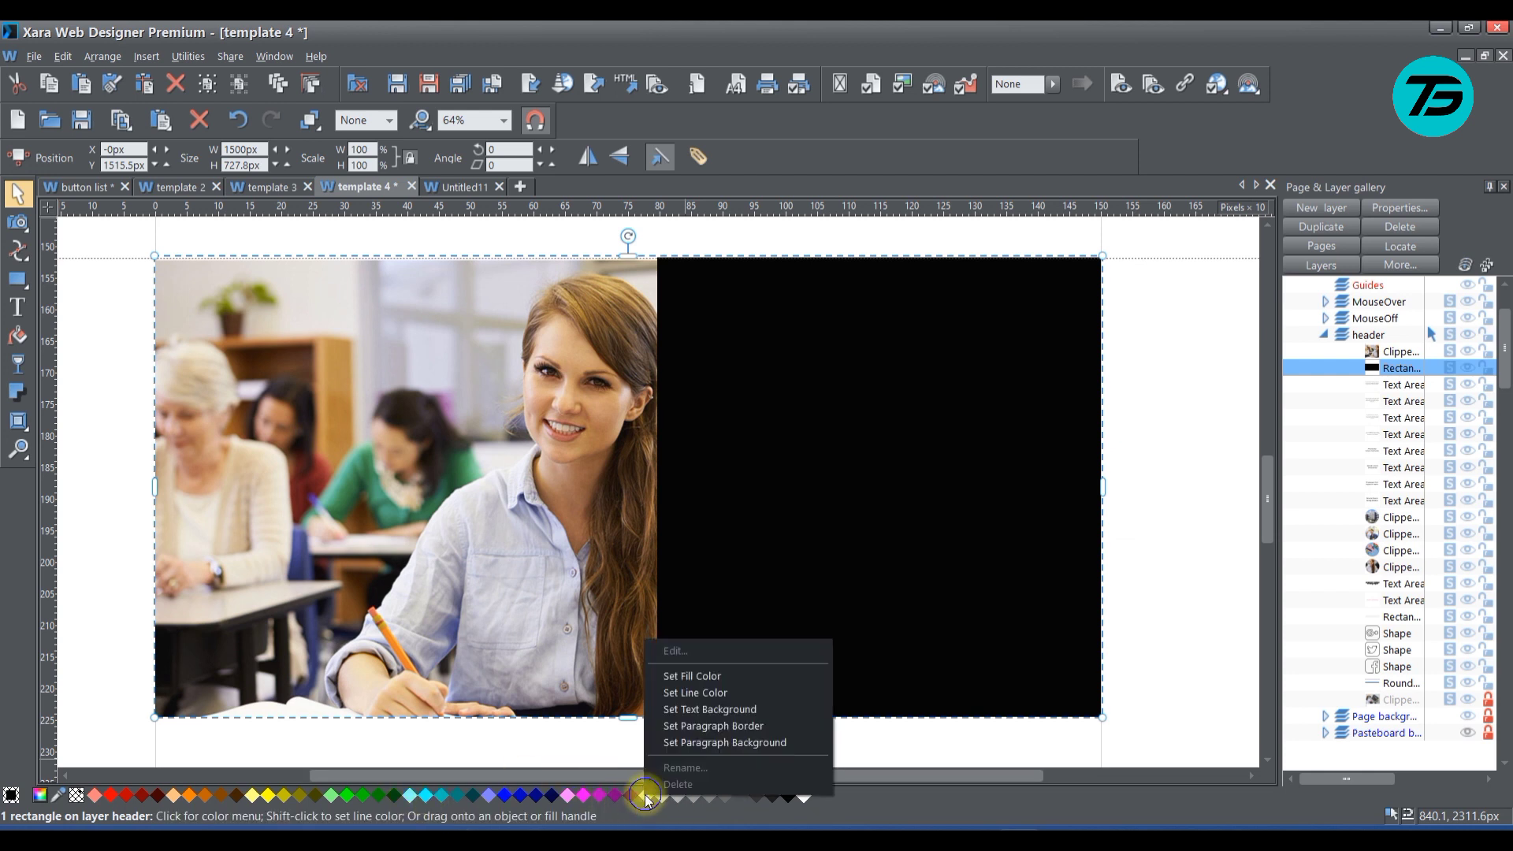
left_click(700, 679)
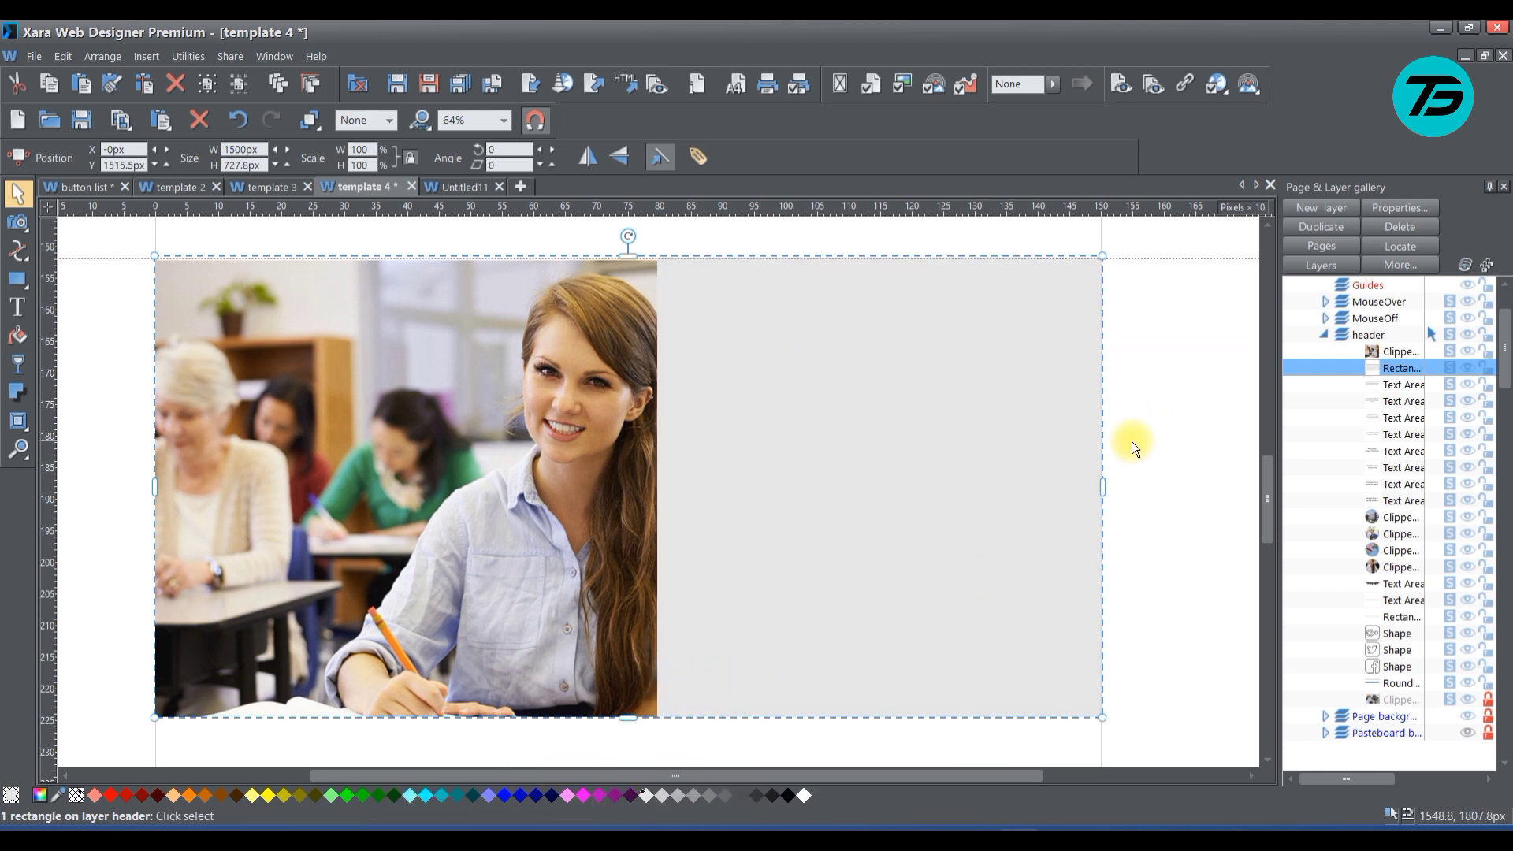
left_click(1168, 520)
Create a text area about 550 px wide in the upper part of the grey block beside the photo
scroll(1163, 520, "down", 3)
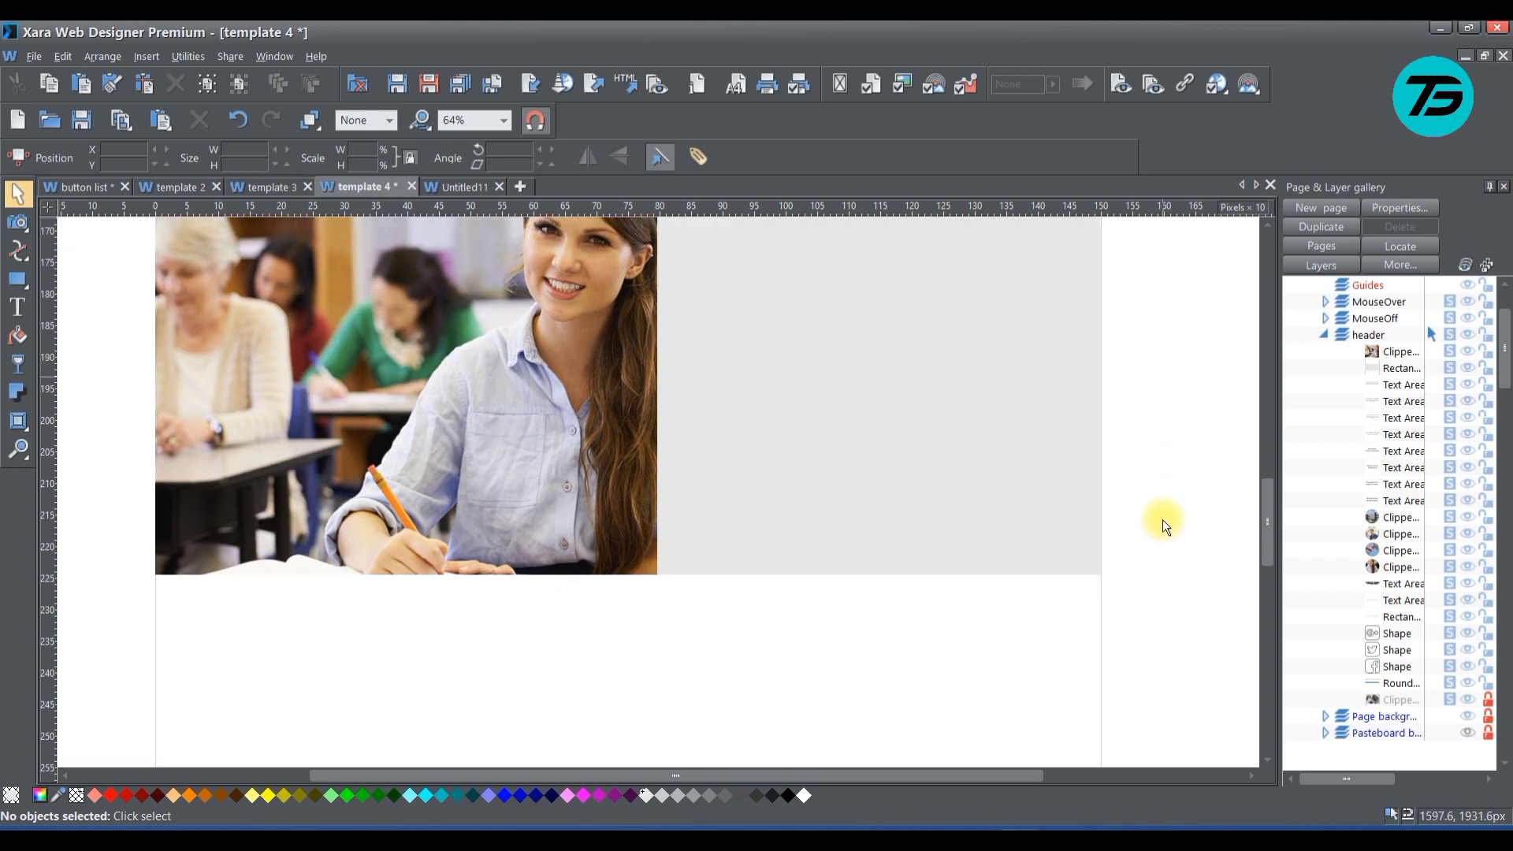
scroll(1162, 520, "up", 3)
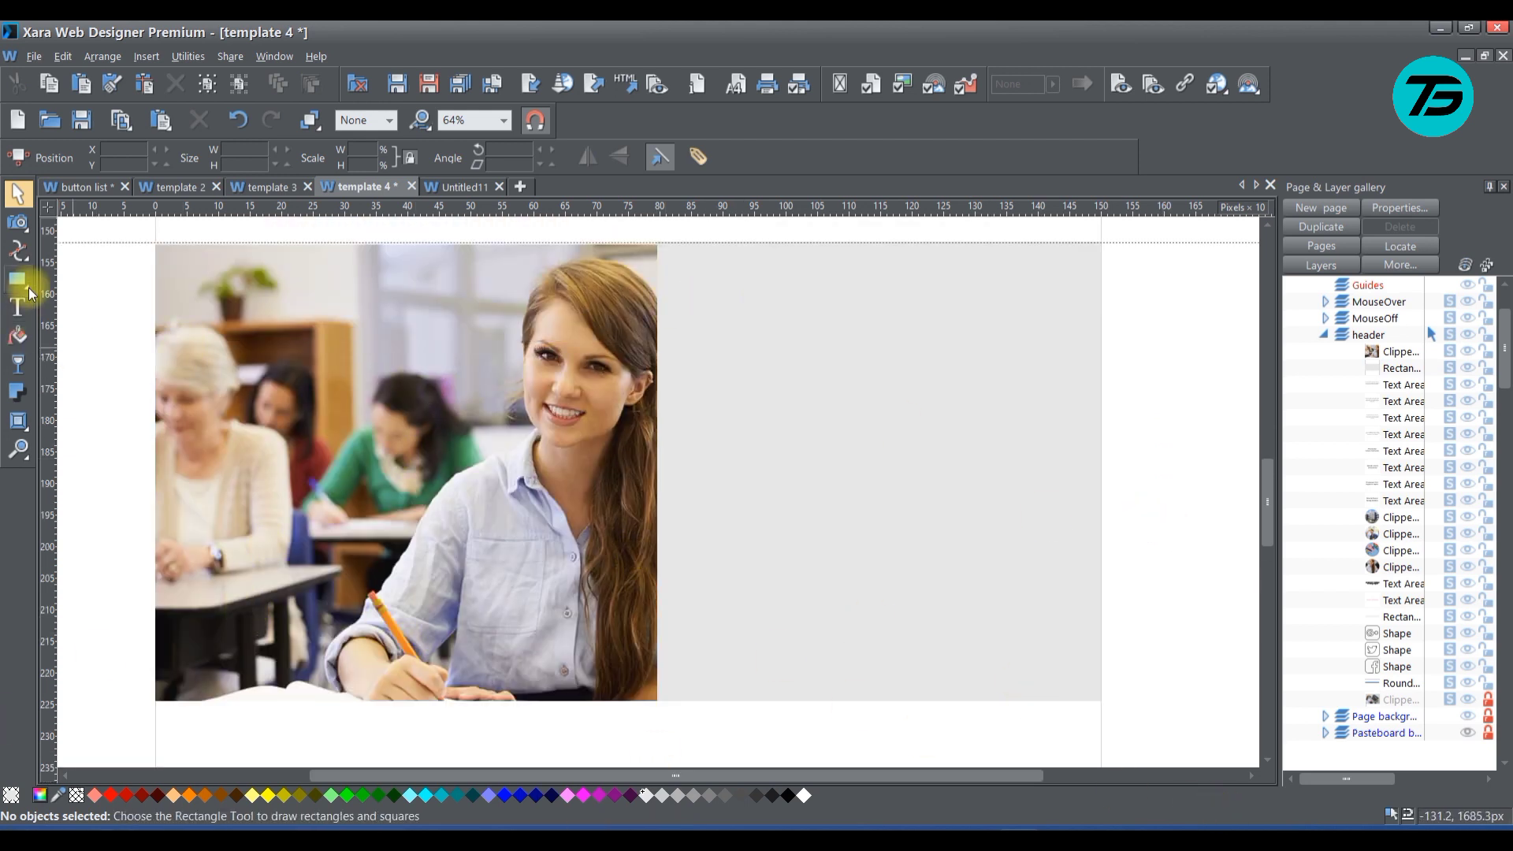
left_click(17, 307)
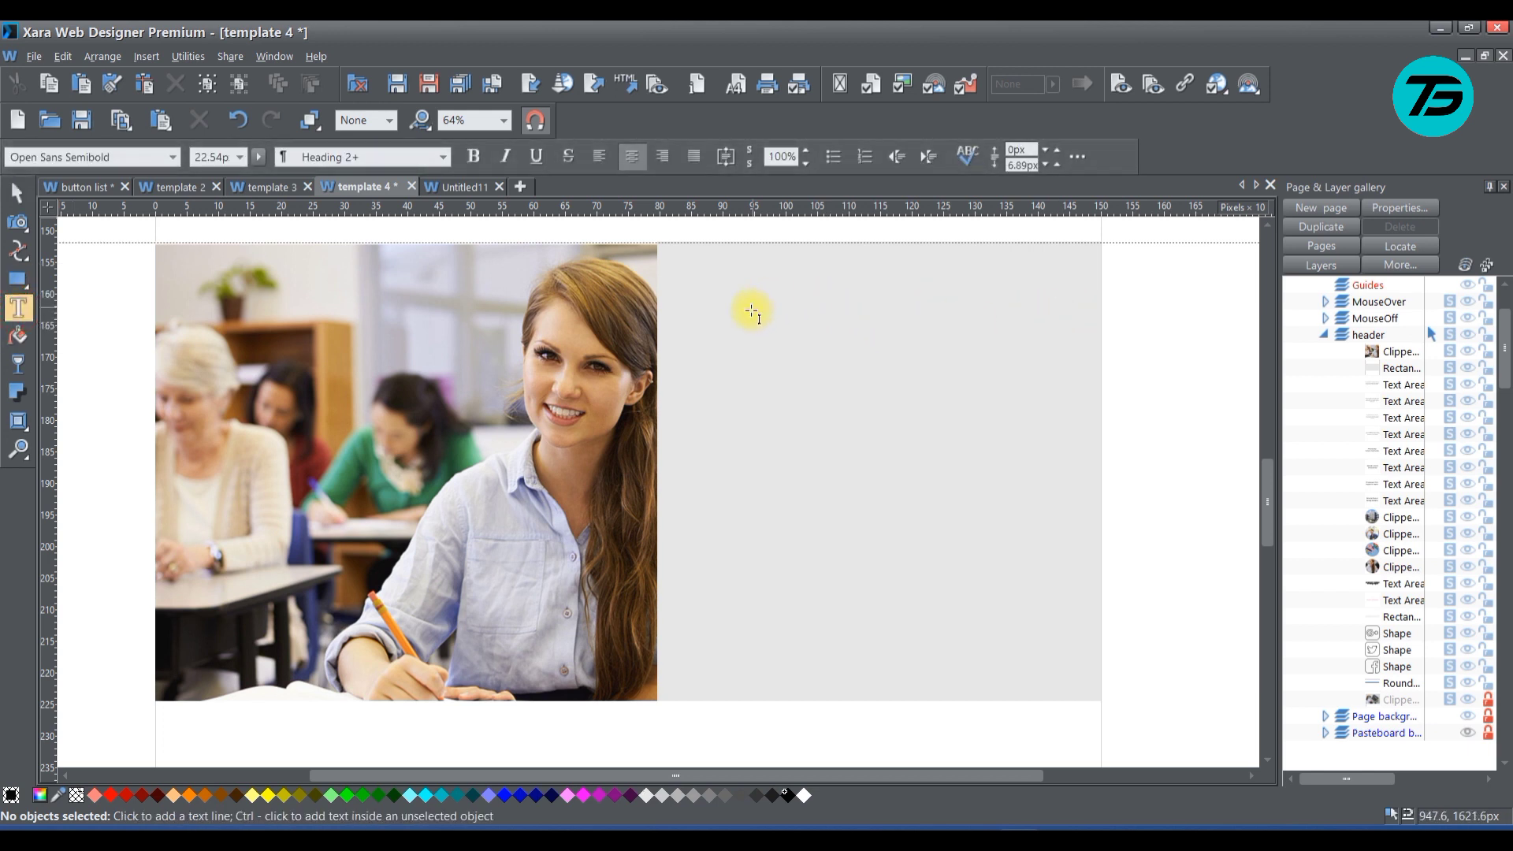
left_click_drag(705, 296, 1053, 374)
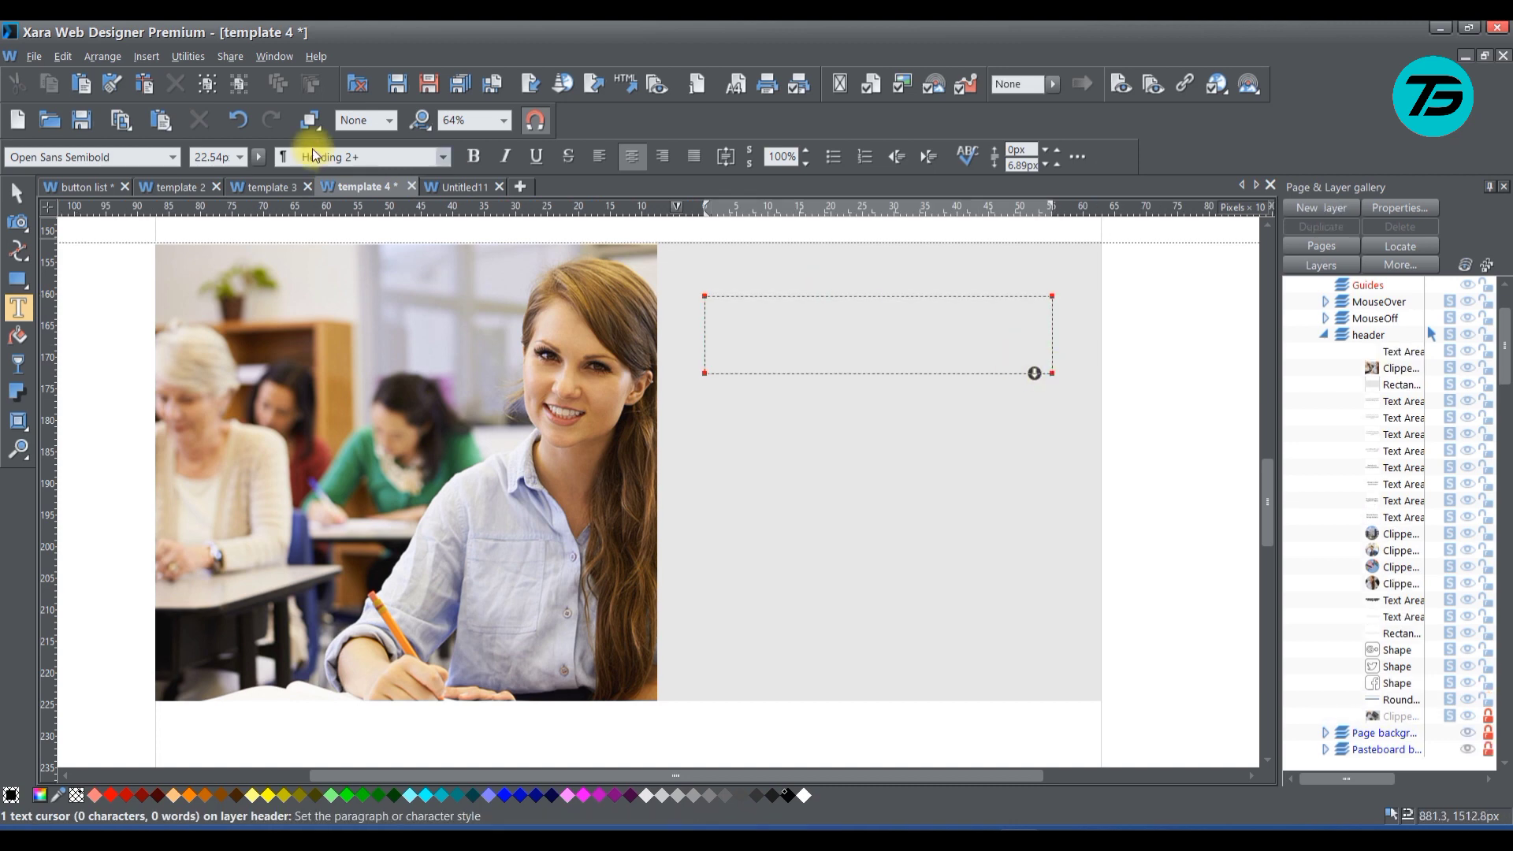
Copy the line "It Is Never To Late To Learn" from the Untitled11 document
left_click(449, 191)
scroll(540, 404, "down", 3)
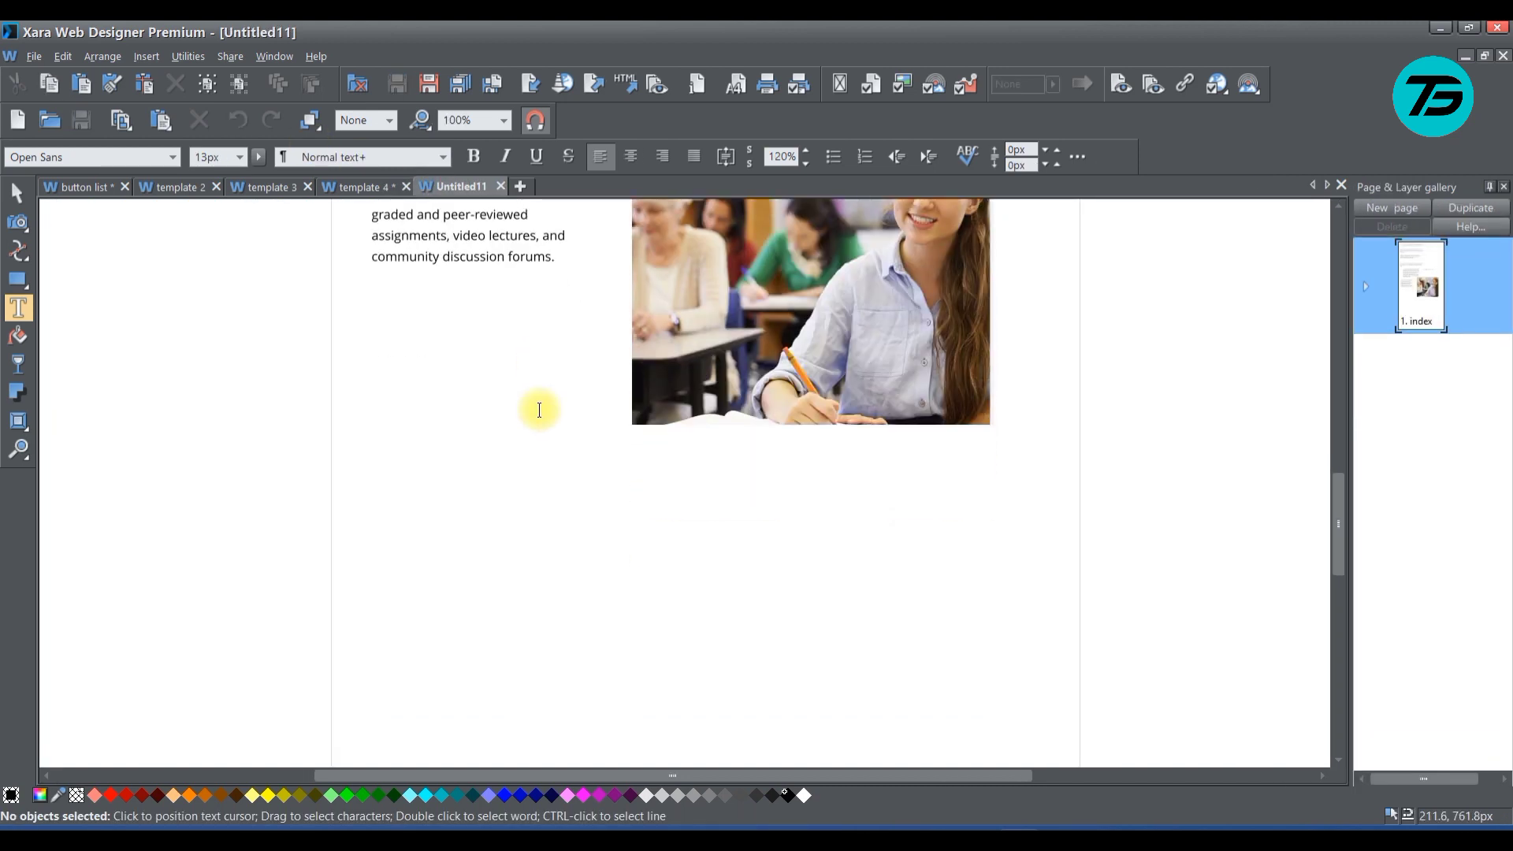
scroll(530, 404, "up", 5)
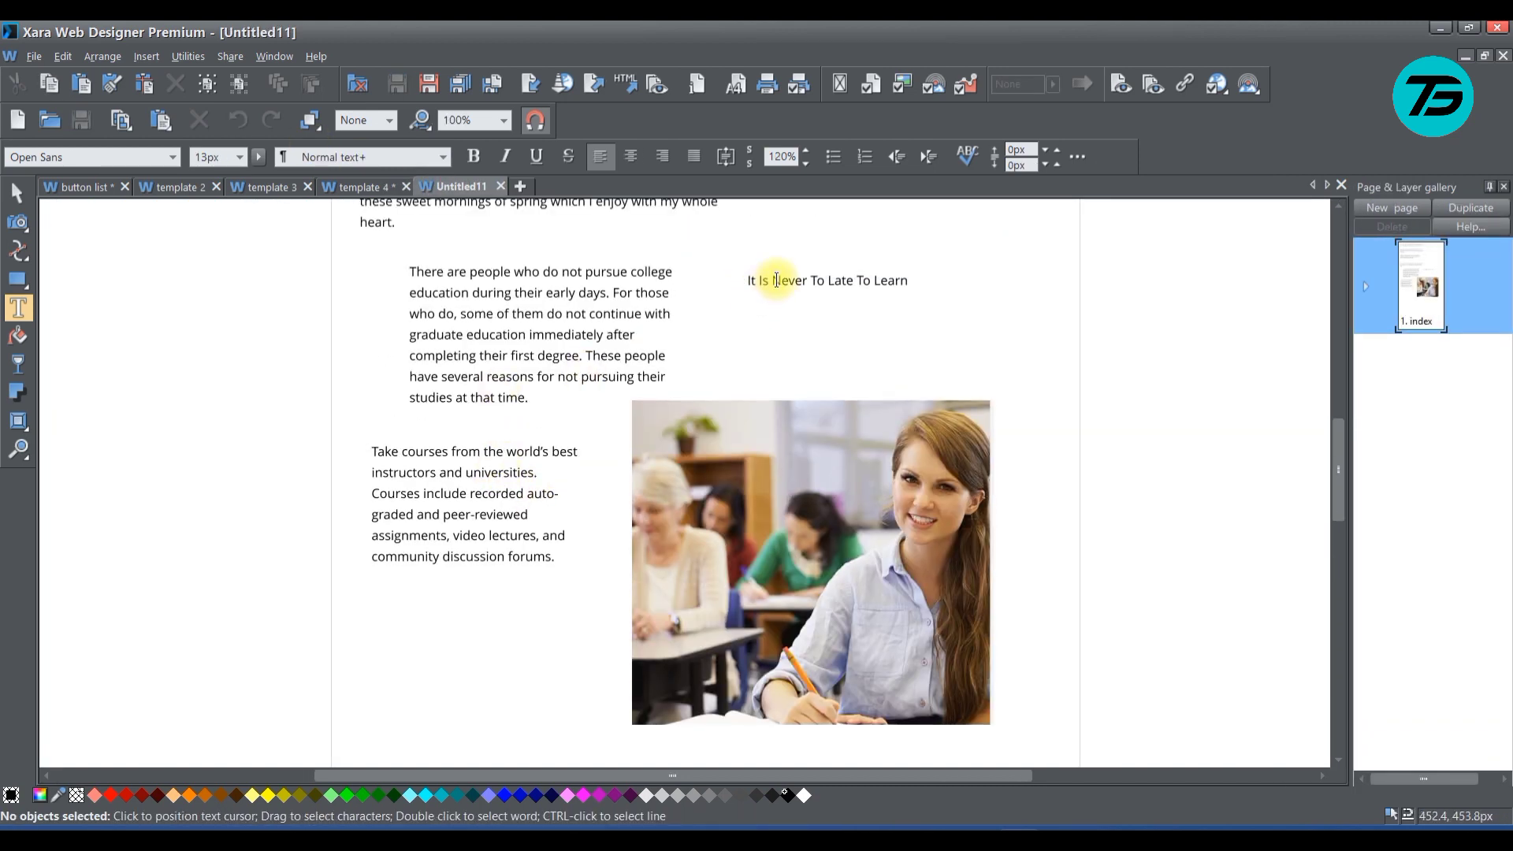
triple_click(776, 280)
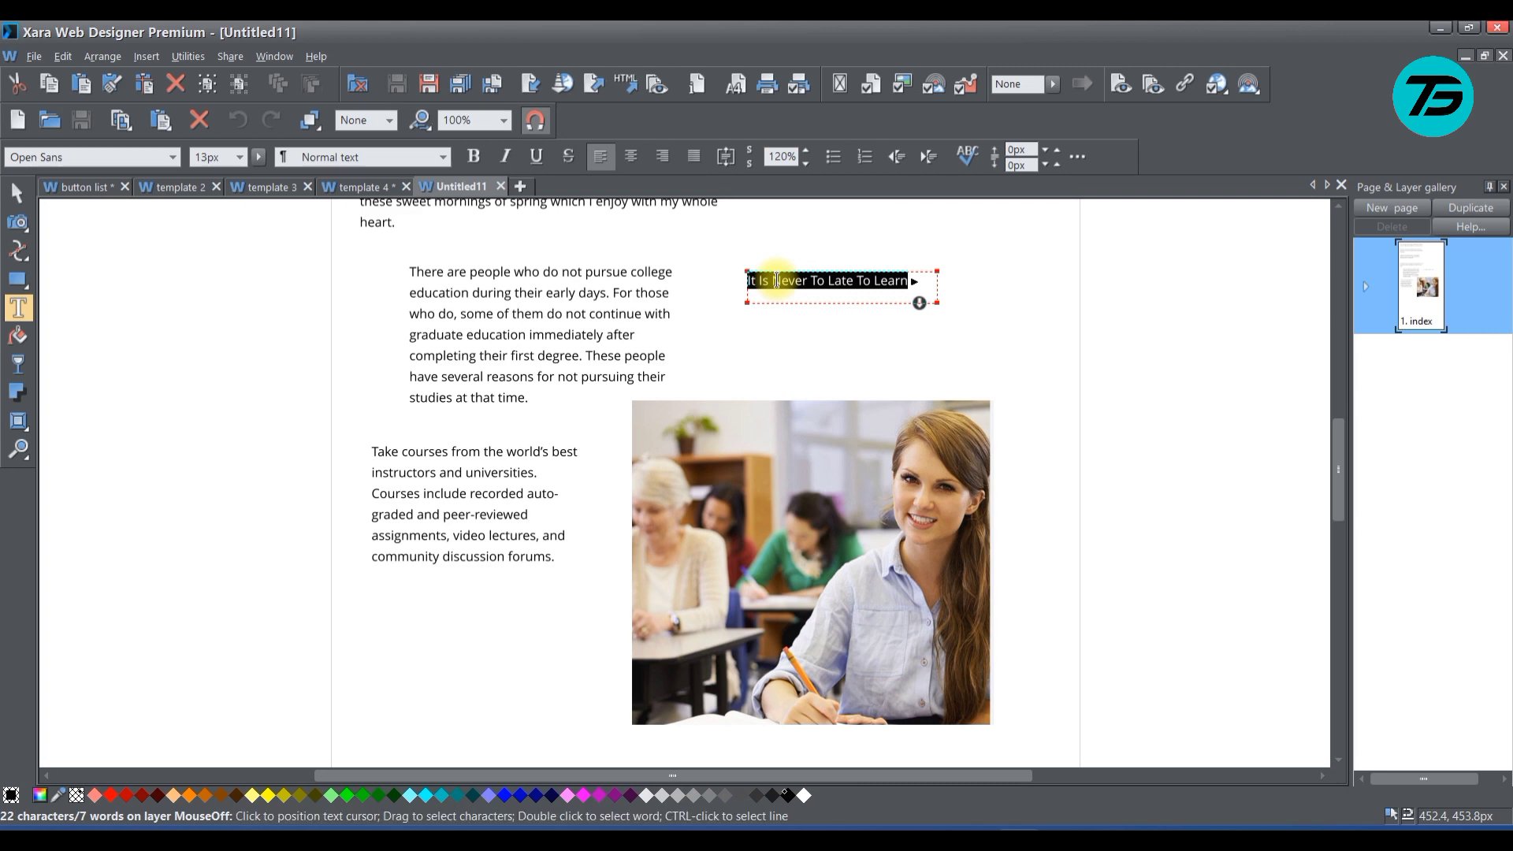
key("ctrl+c")
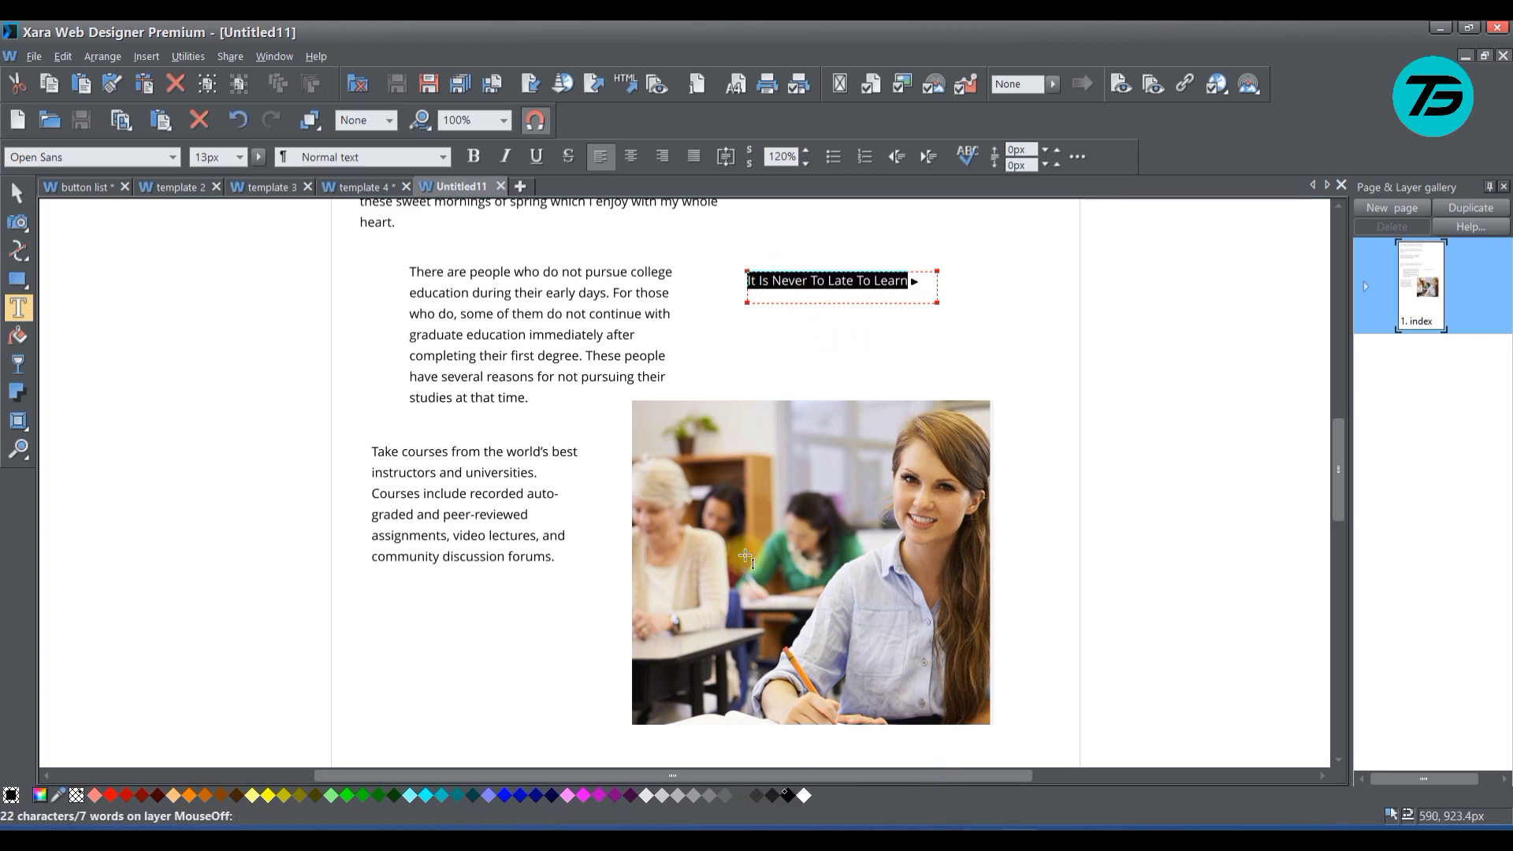
Paste the copied line into the template 4 text area with matched text styles, and shrink the area closer around the line
left_click(390, 187)
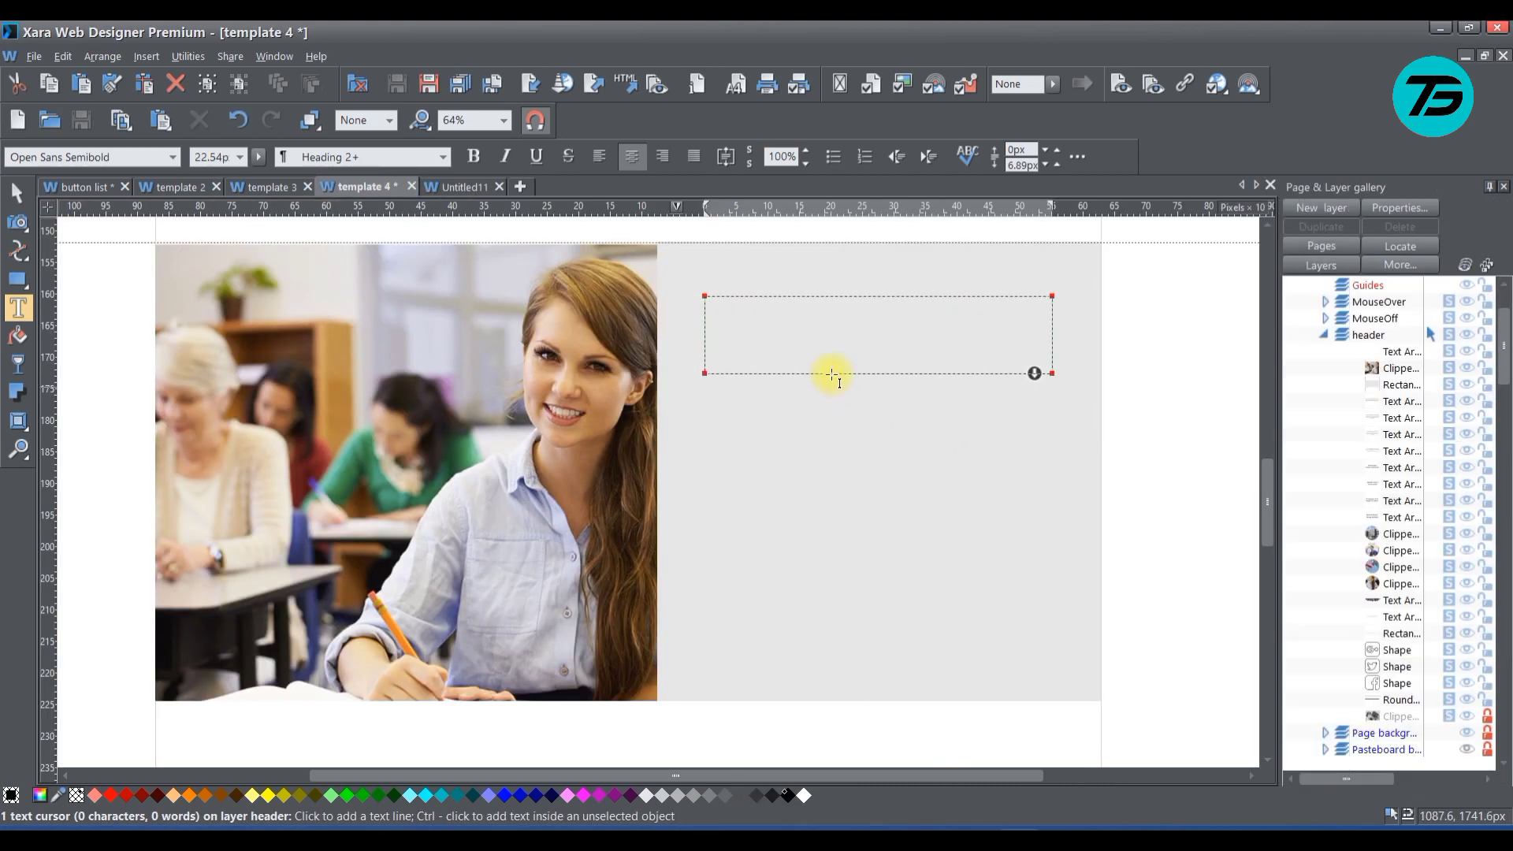
key("ctrl+v")
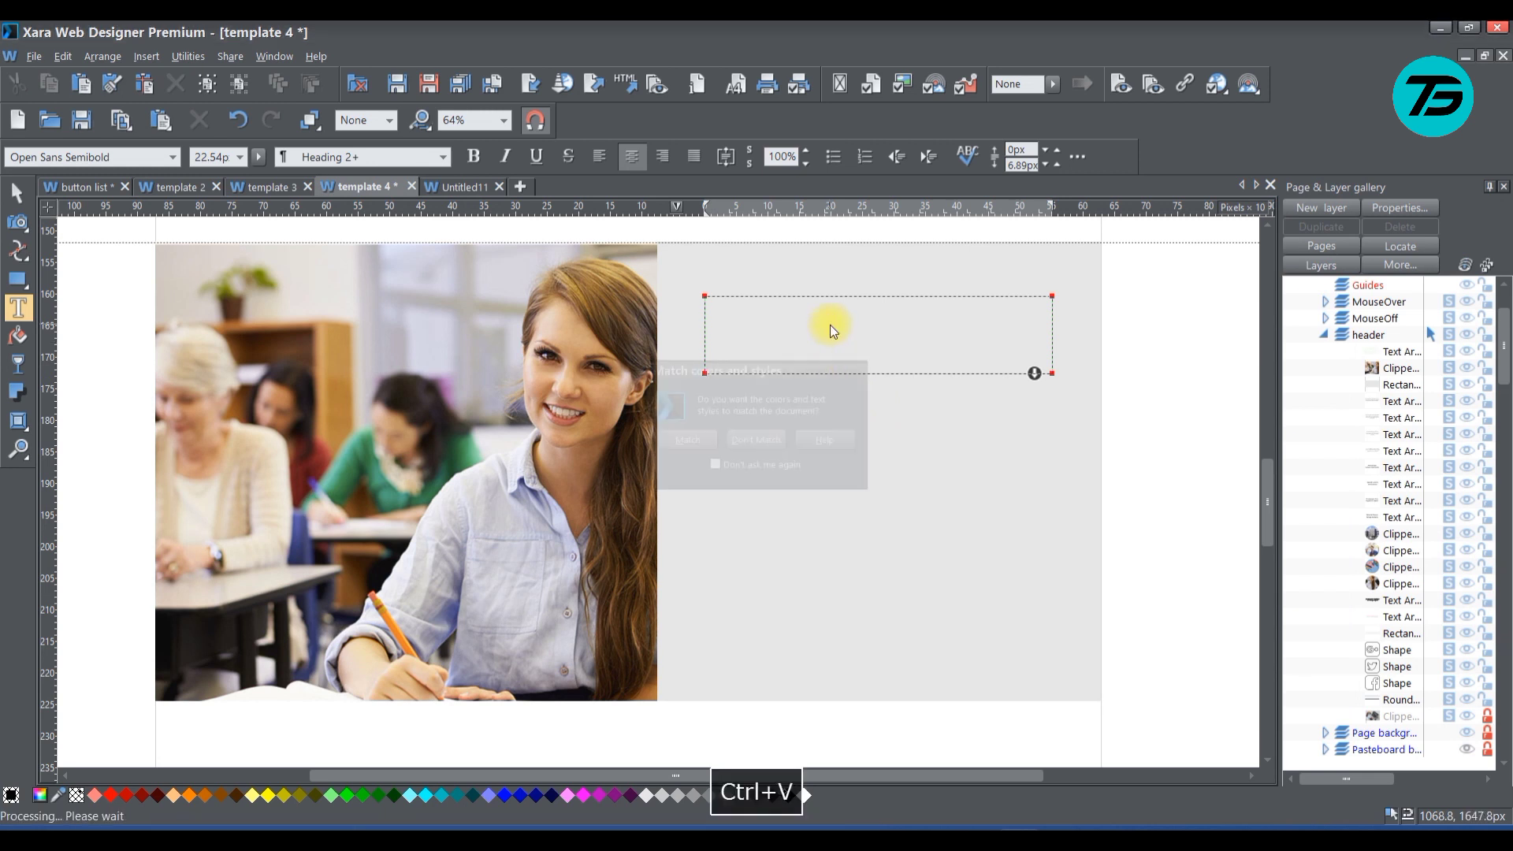
left_click(696, 447)
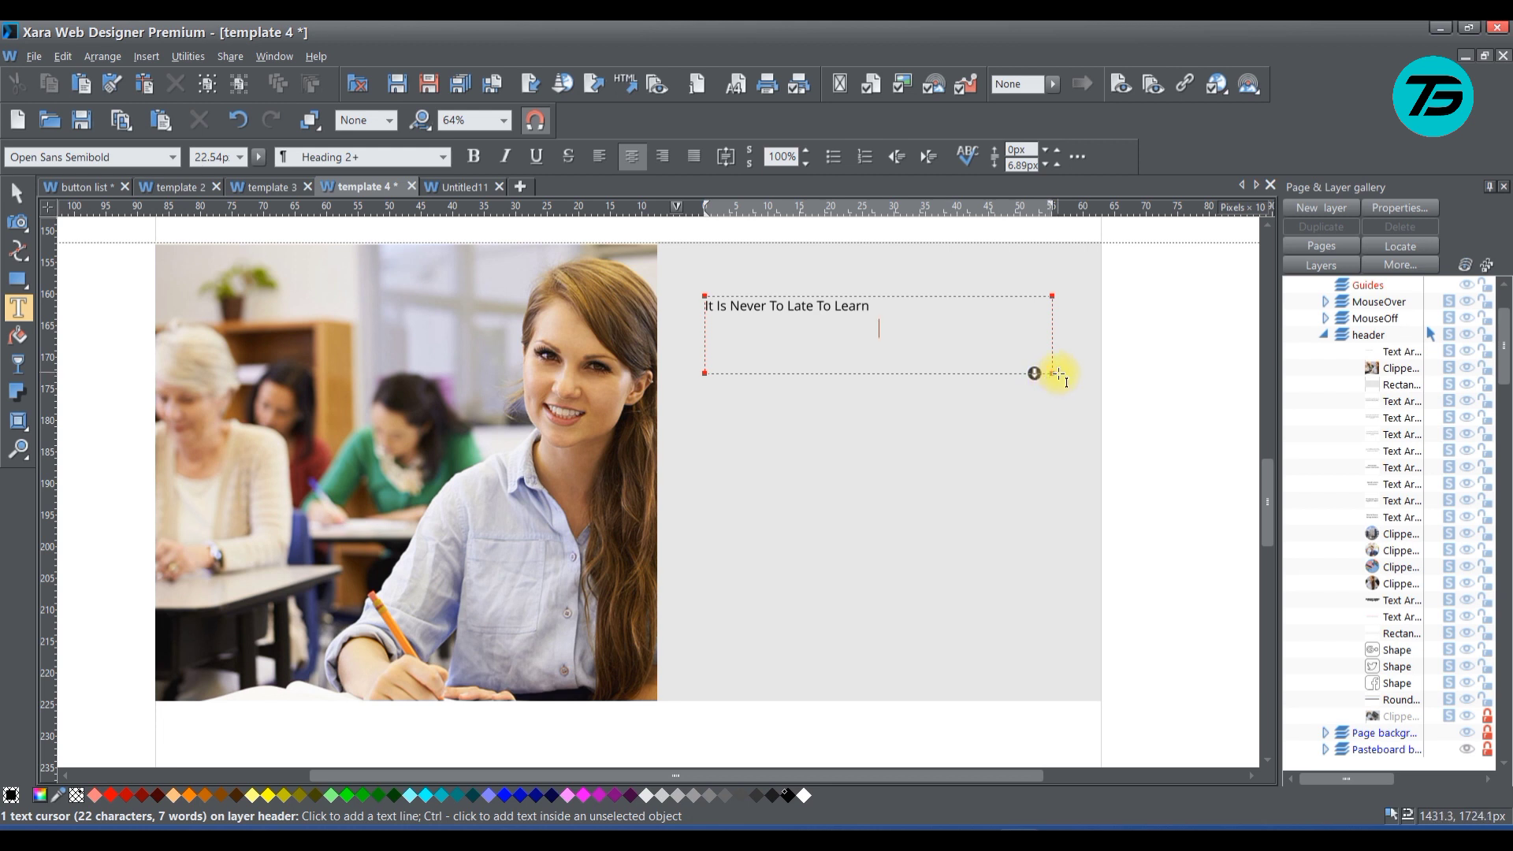
left_click_drag(1052, 375, 1021, 333)
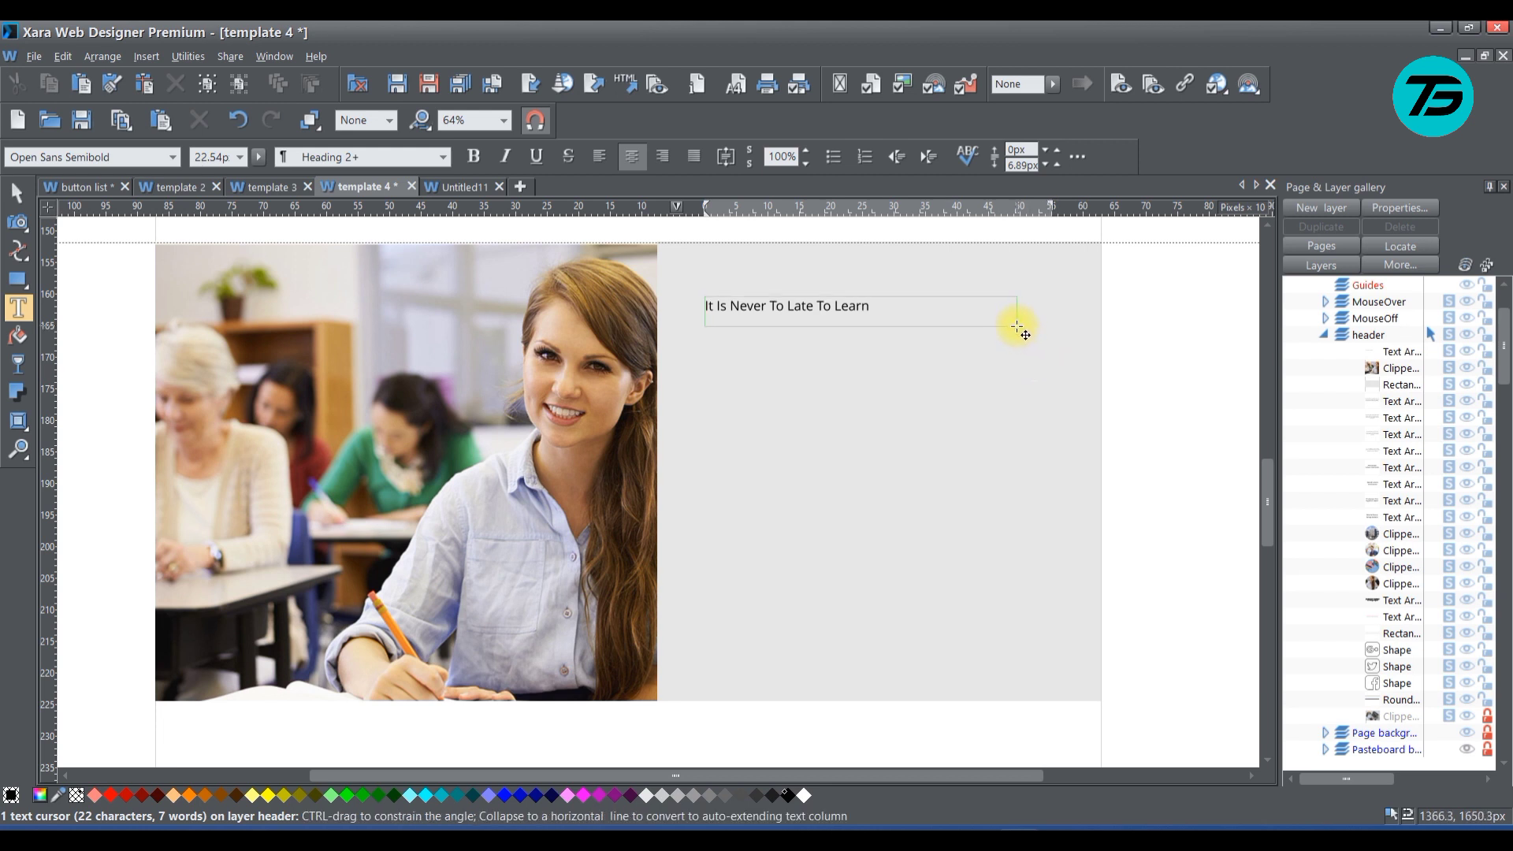
Shrink the text area to about 270 px wide around the heading, and scale the heading up to about 483 px wide
left_click_drag(889, 319, 876, 323)
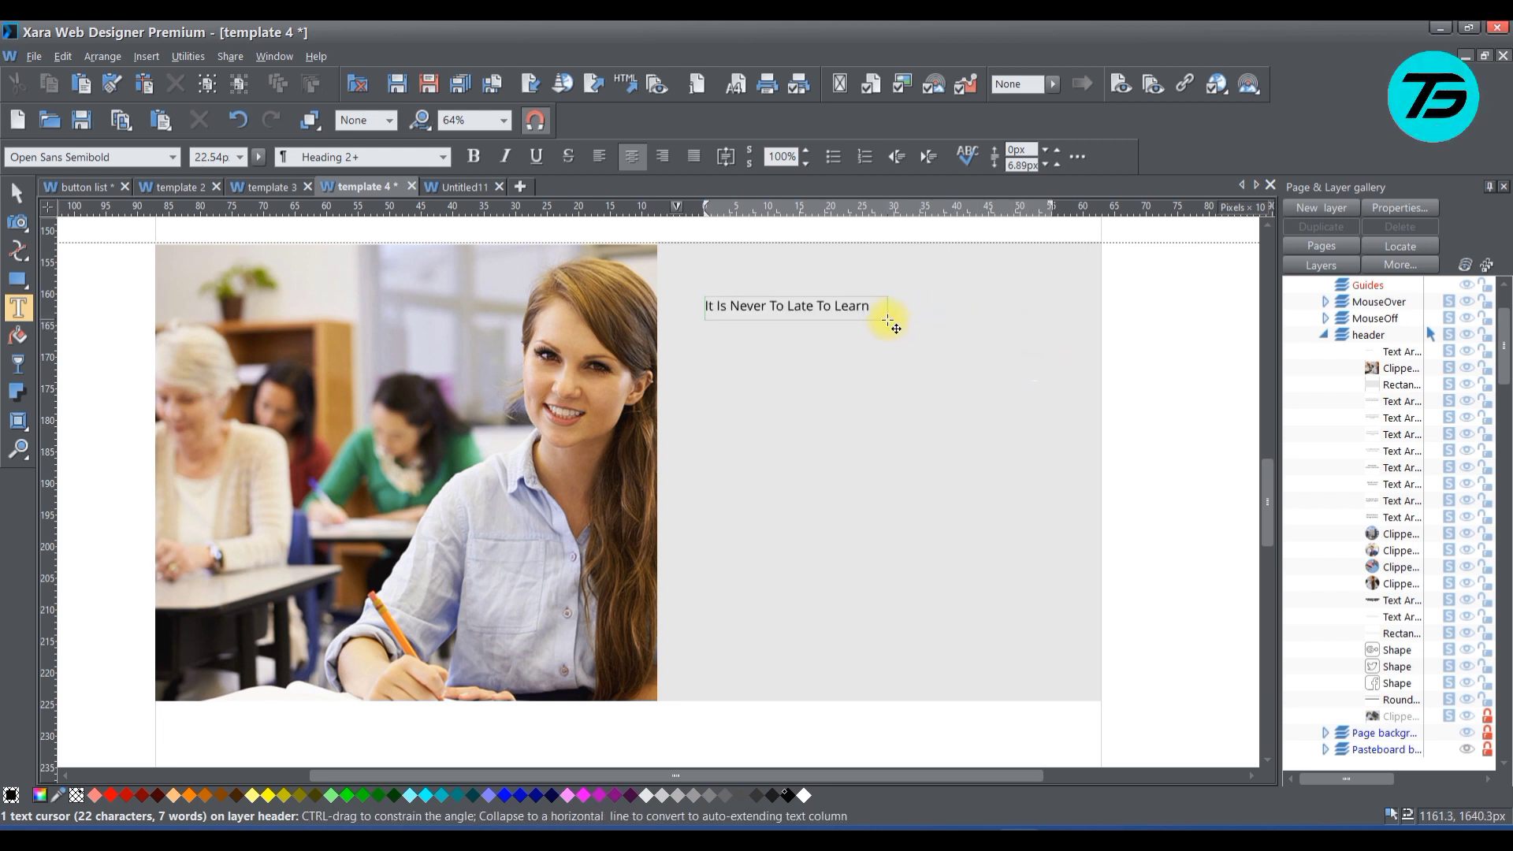
left_click(18, 192)
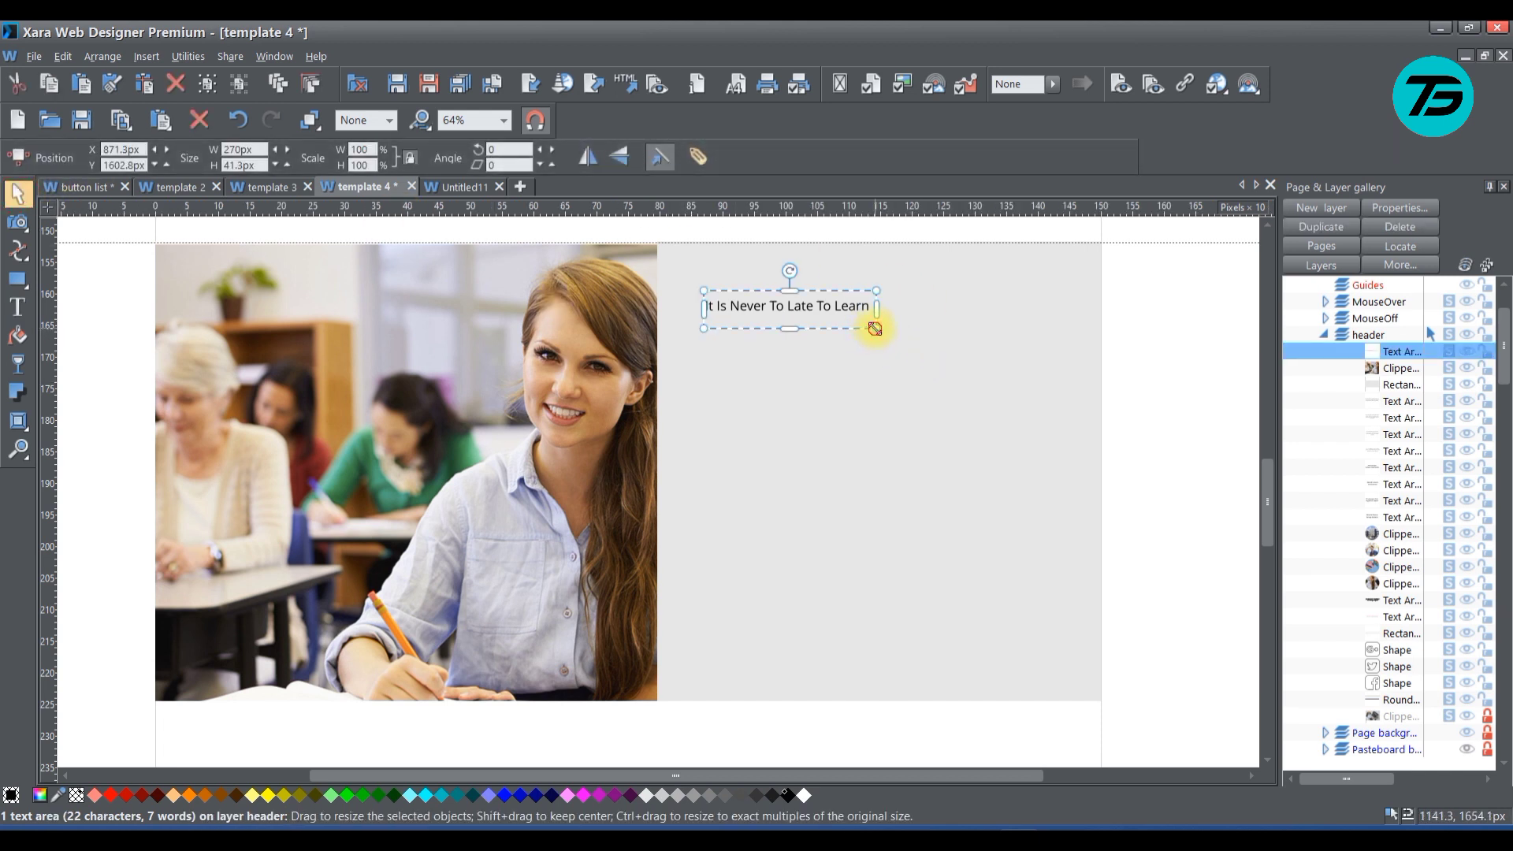
left_click_drag(876, 327, 906, 345)
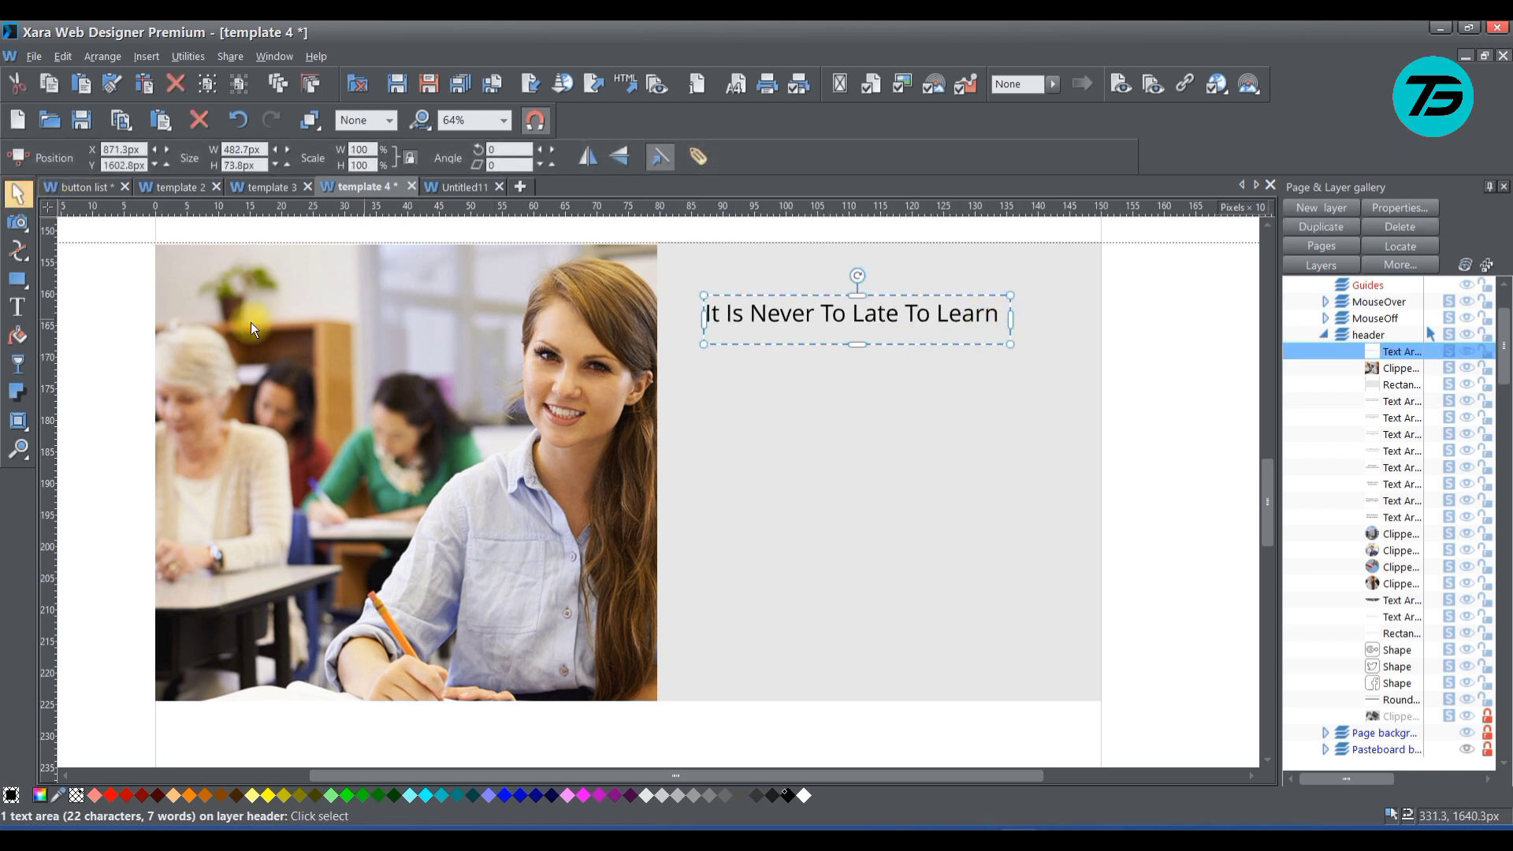
Narrow the text area to about 365 px so the heading wraps onto two lines, and scale it up to about 452 px wide
left_click(17, 306)
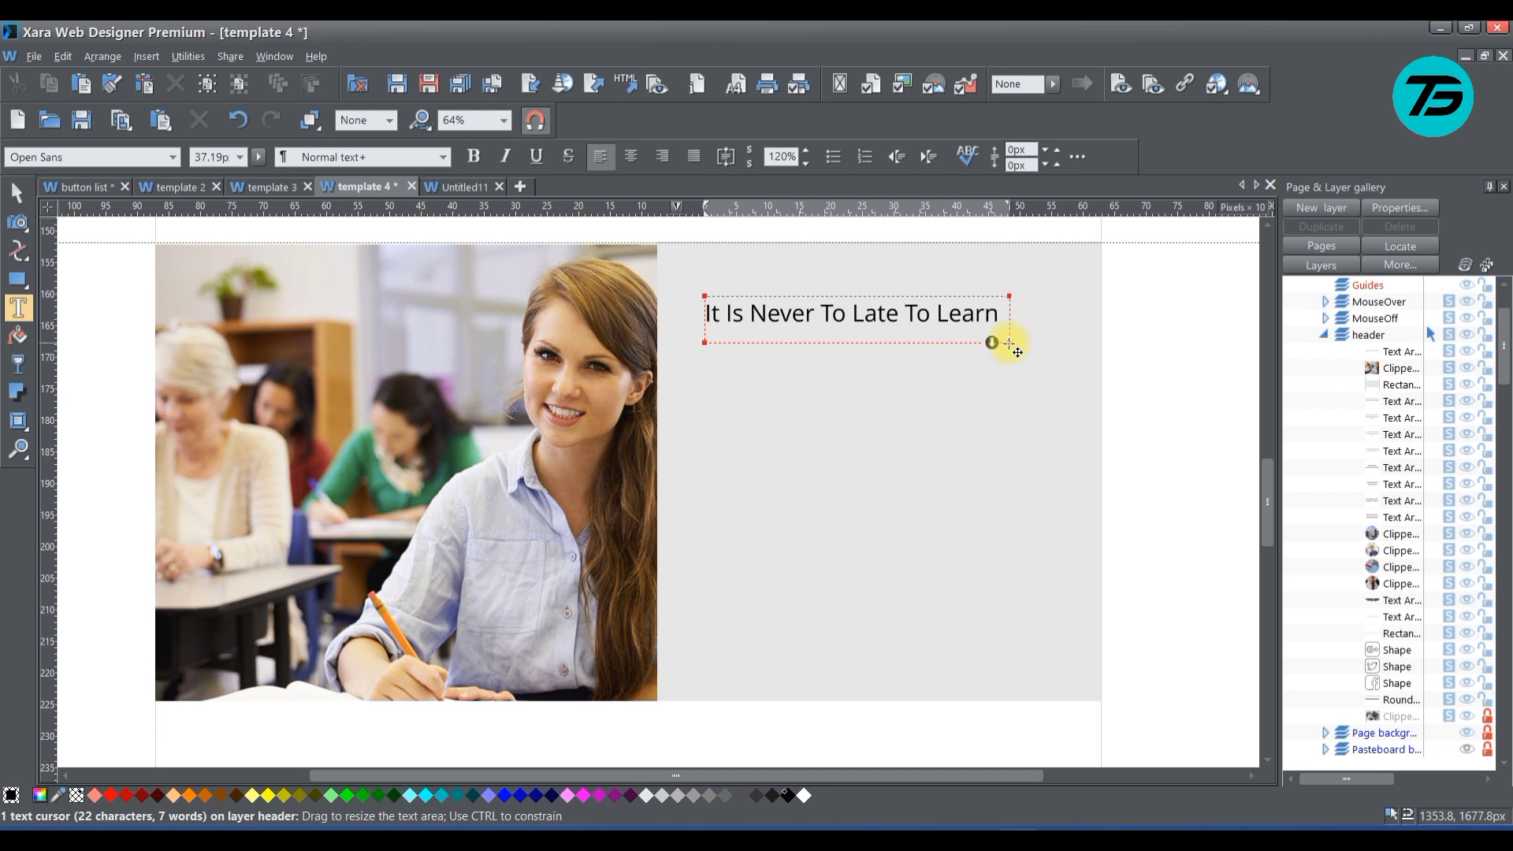
left_click_drag(1008, 344, 936, 380)
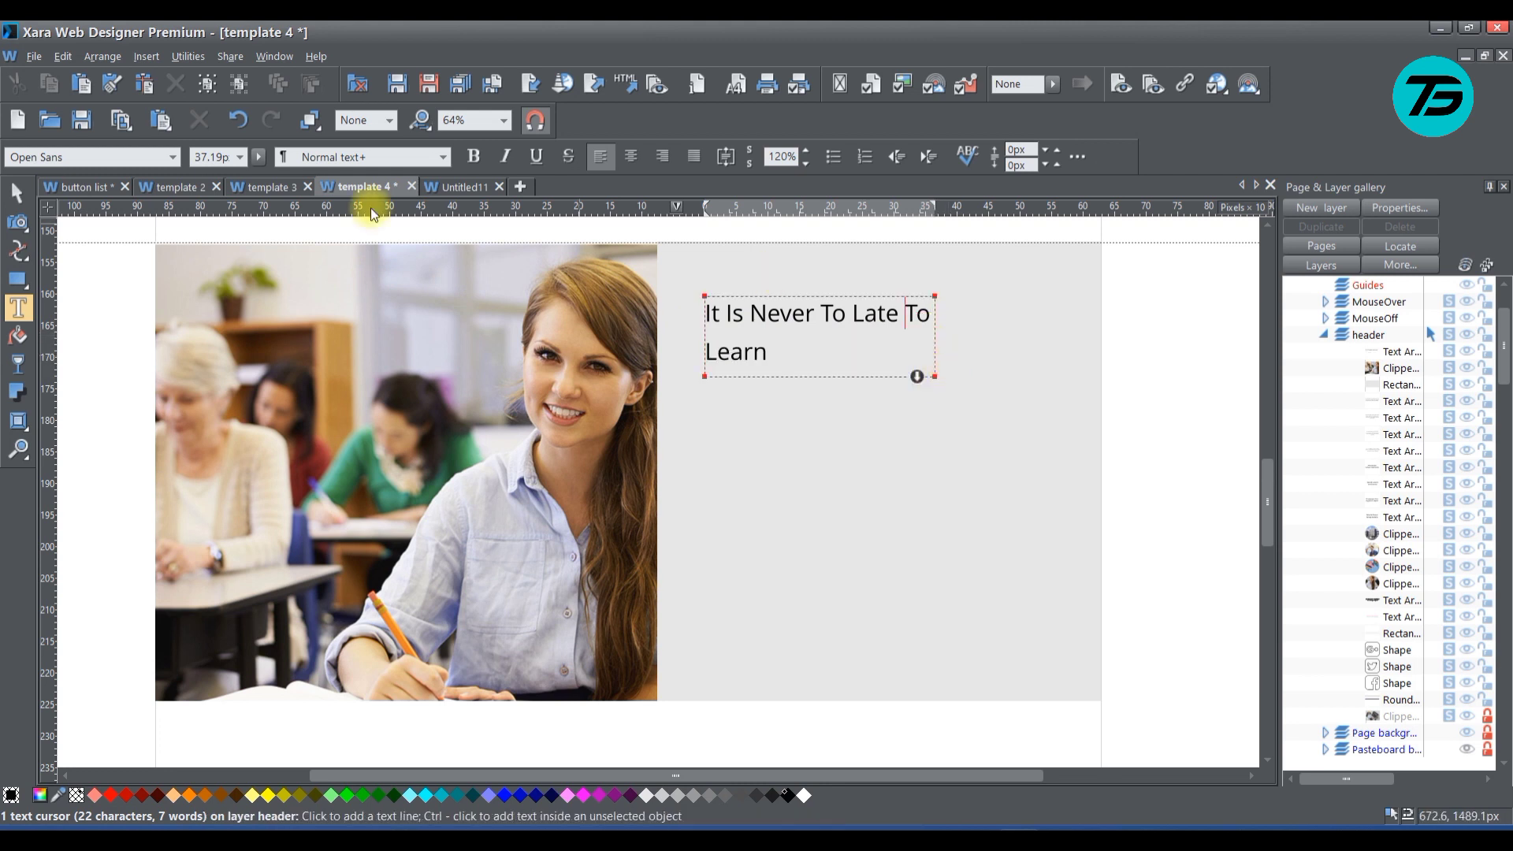
left_click(17, 192)
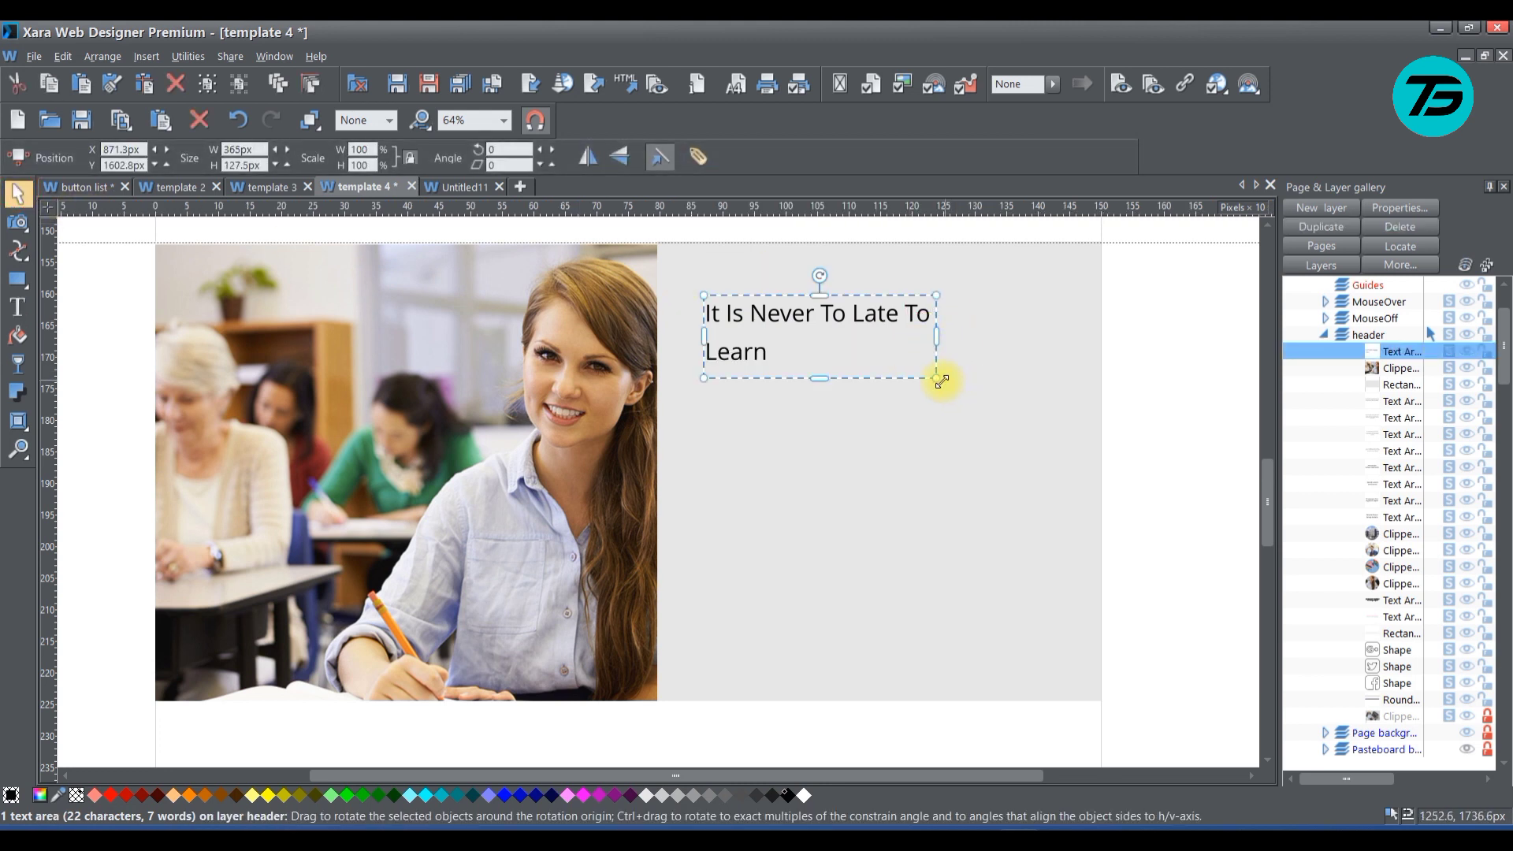
left_click_drag(938, 378, 992, 396)
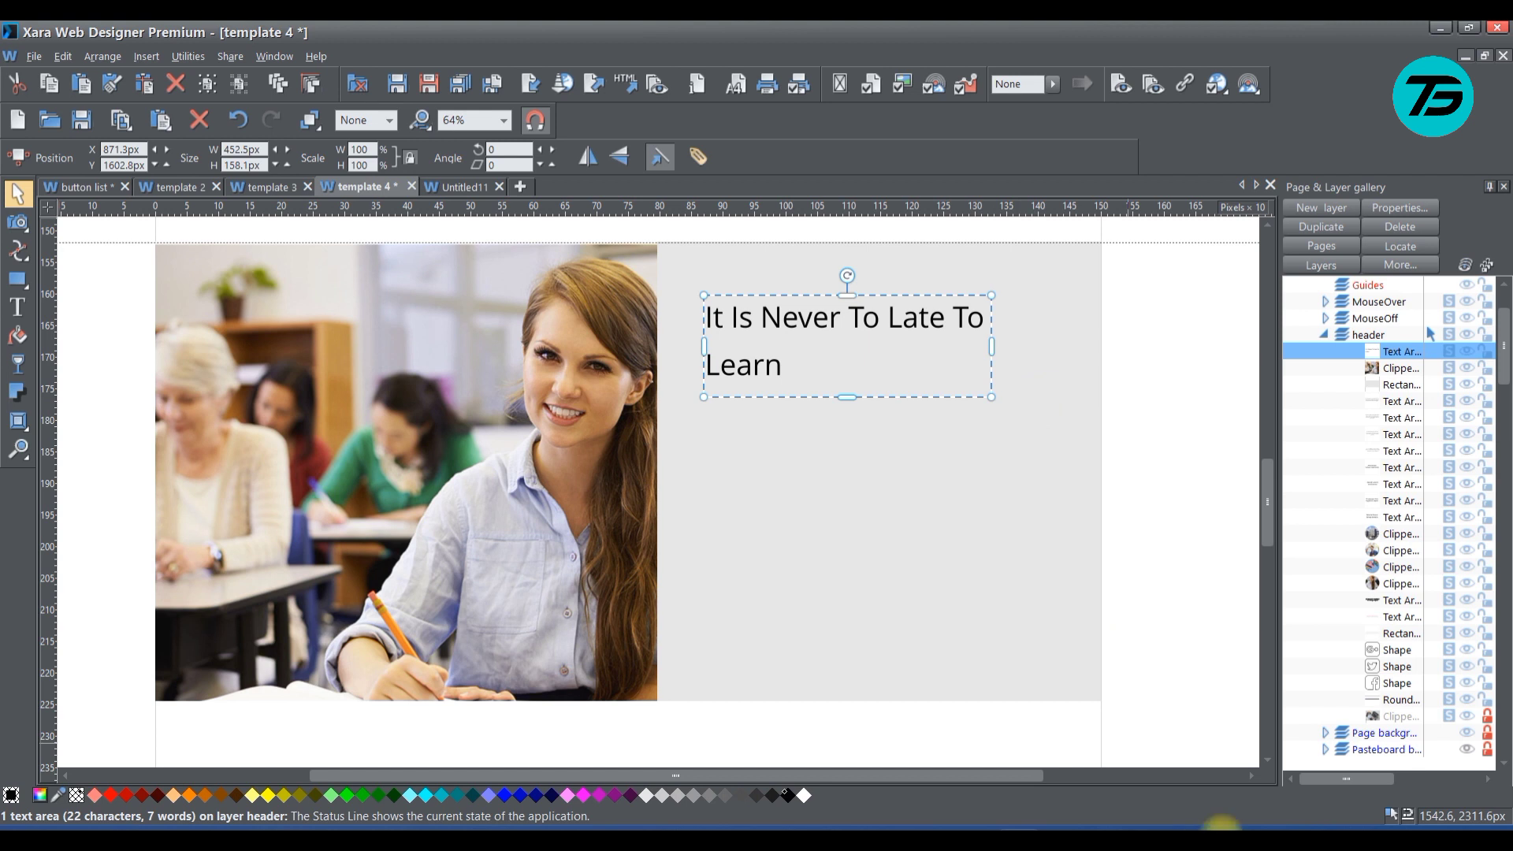
left_click(1242, 815)
right_click(1199, 789)
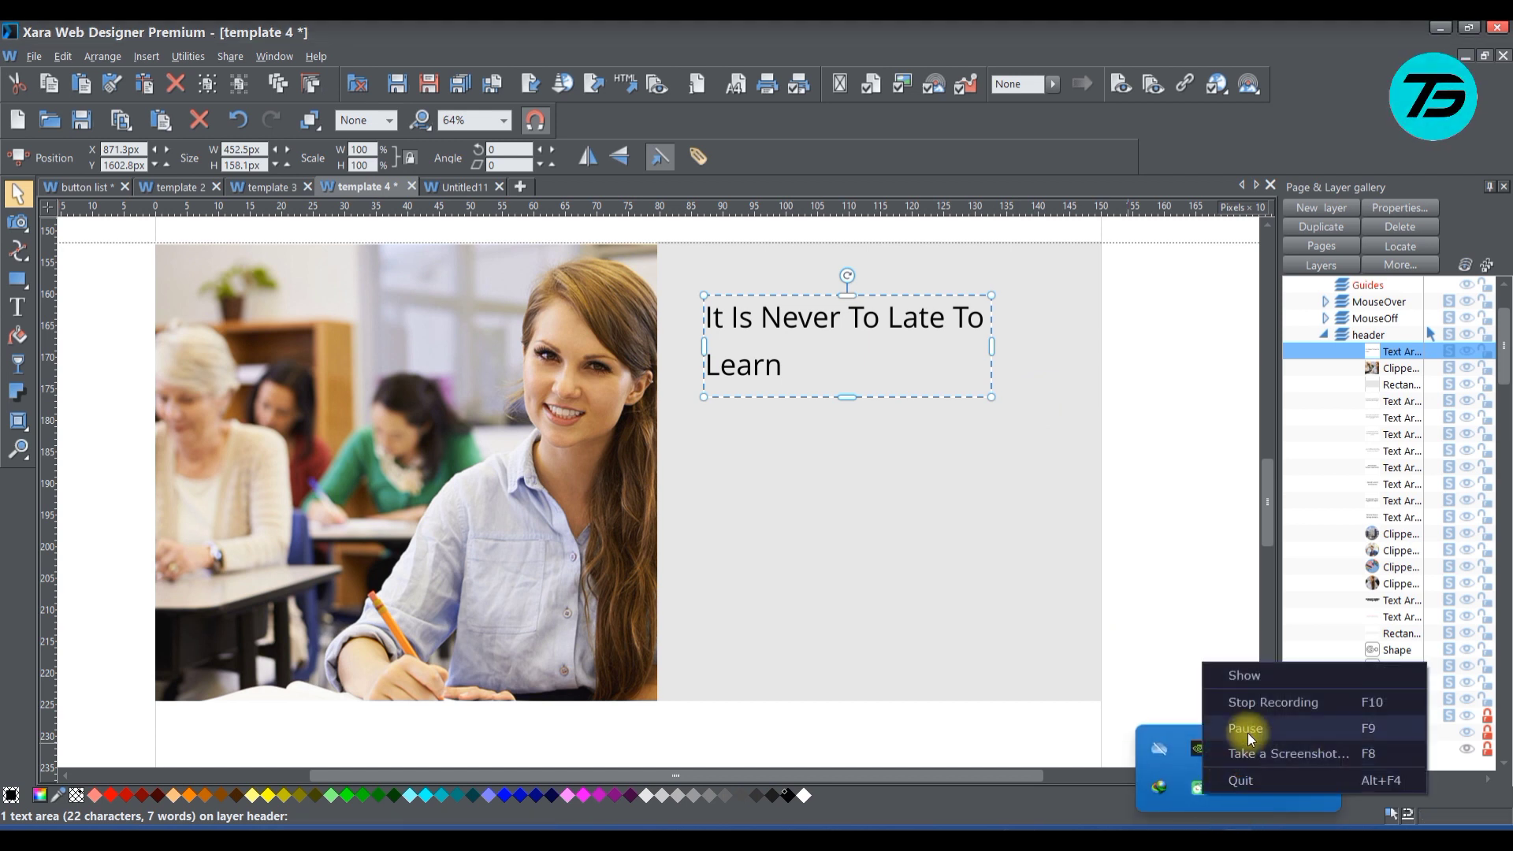
left_click(1250, 723)
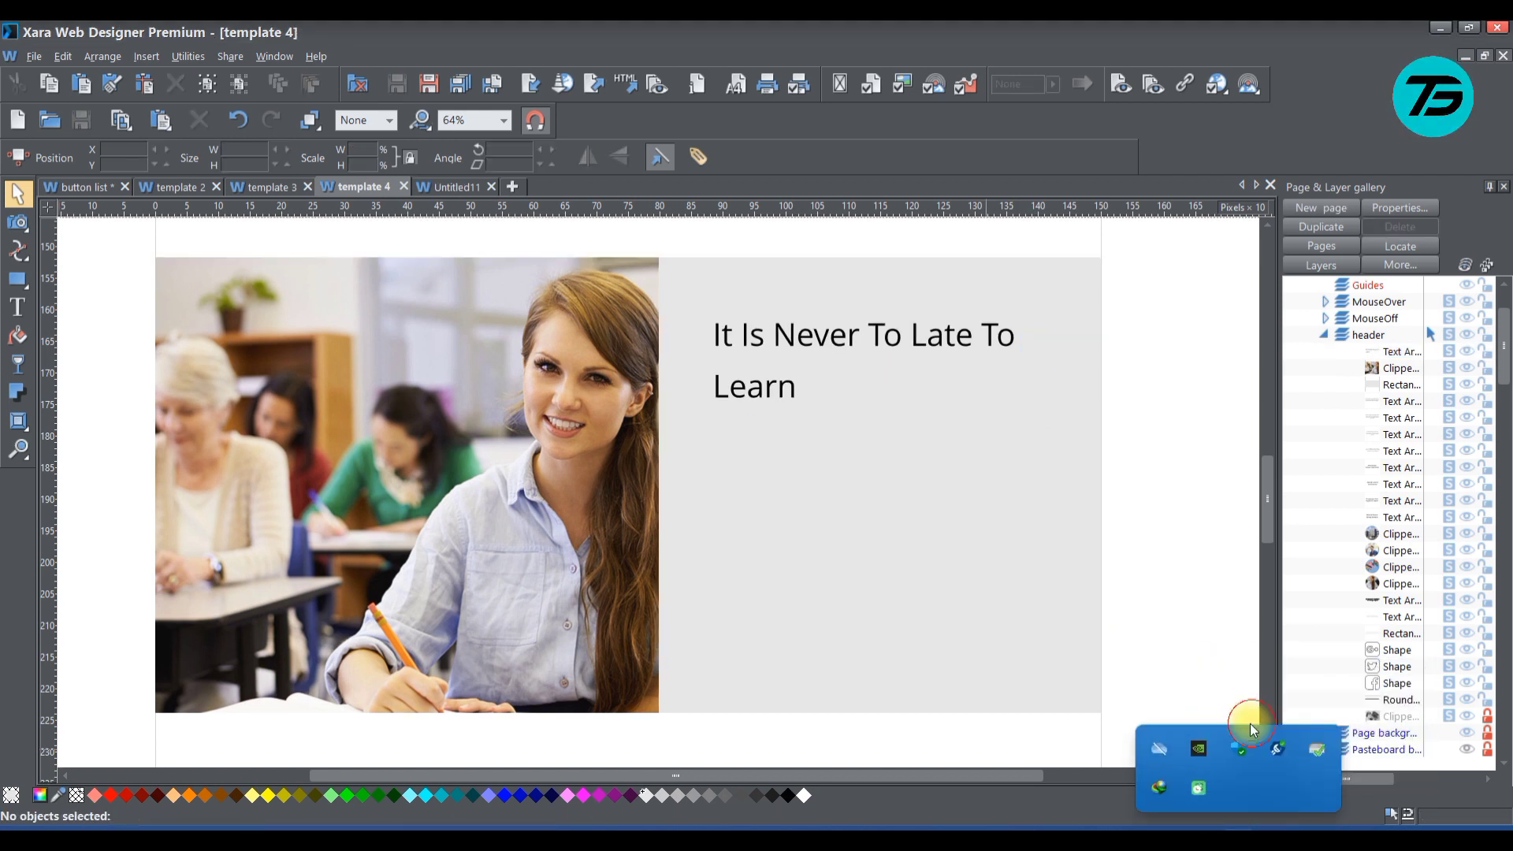
Select the whole heading text and examine how the available fonts look on it, from the Google fonts down to Georgia
left_click(17, 307)
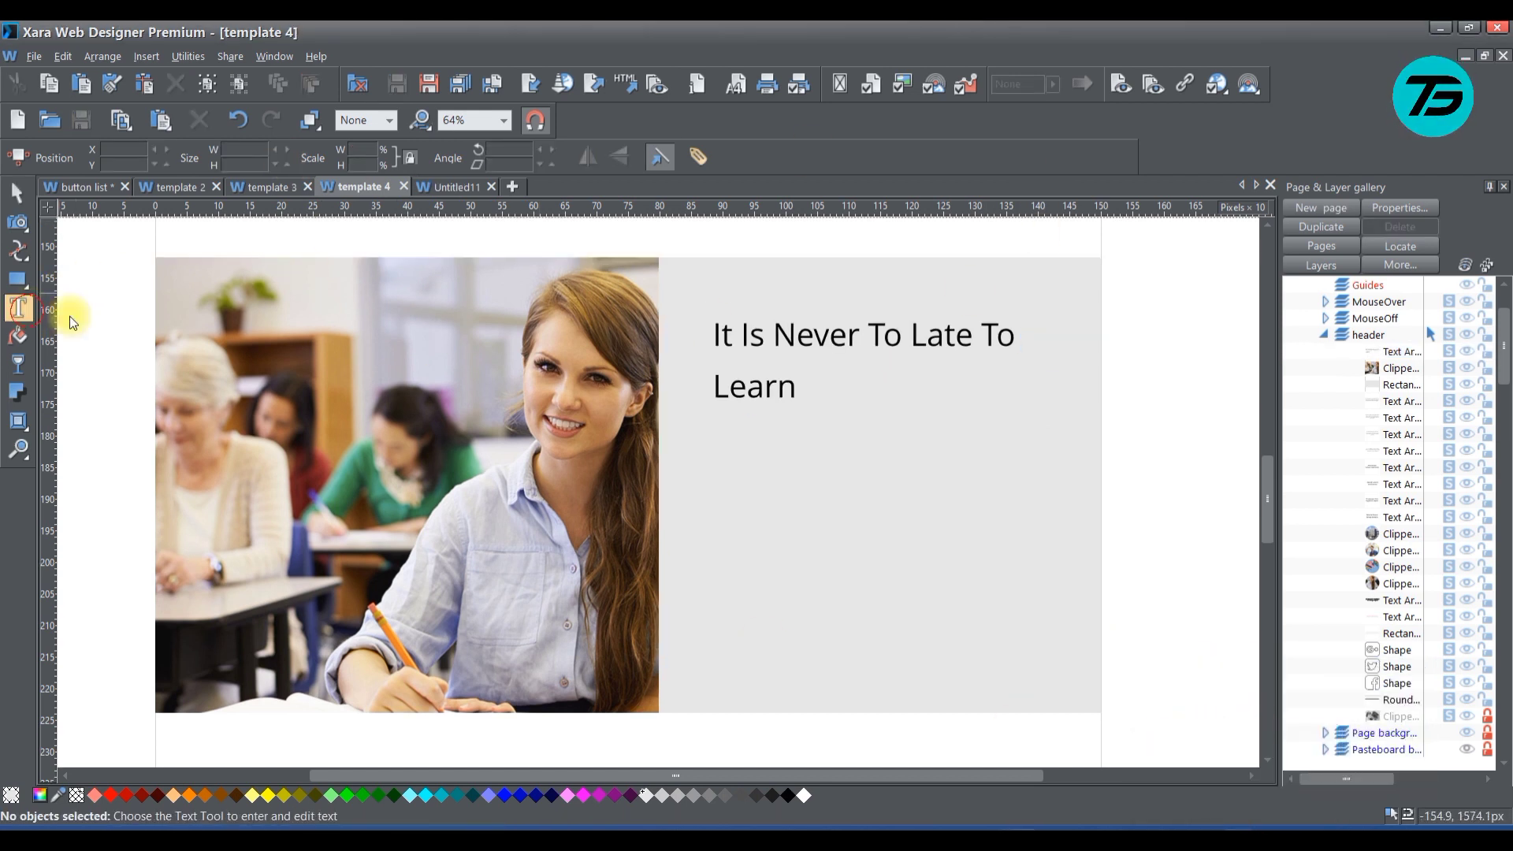
double_click(776, 398)
key("ctrl+a")
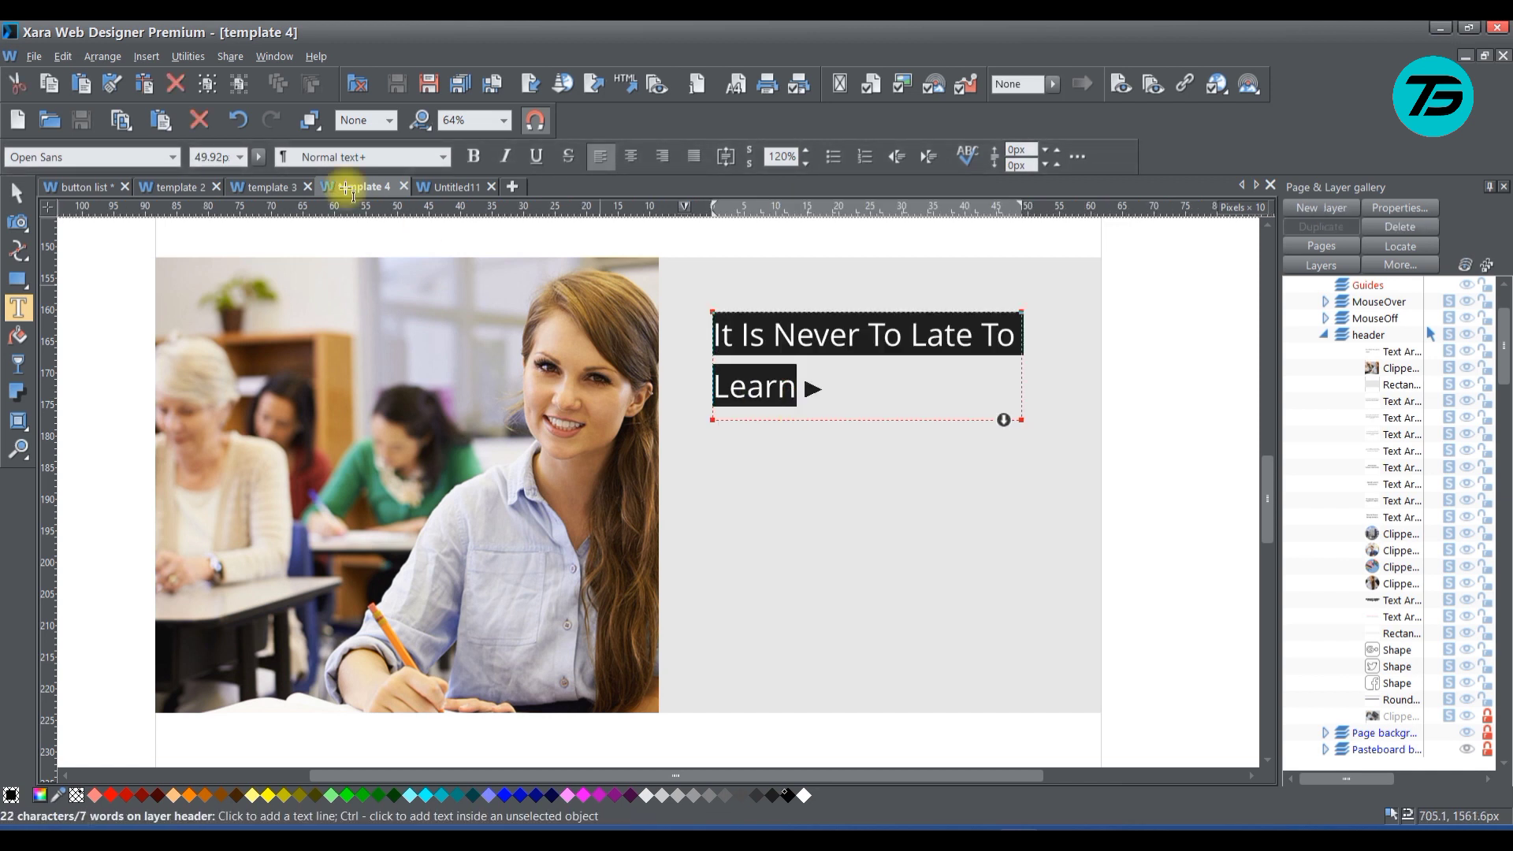
left_click(87, 59)
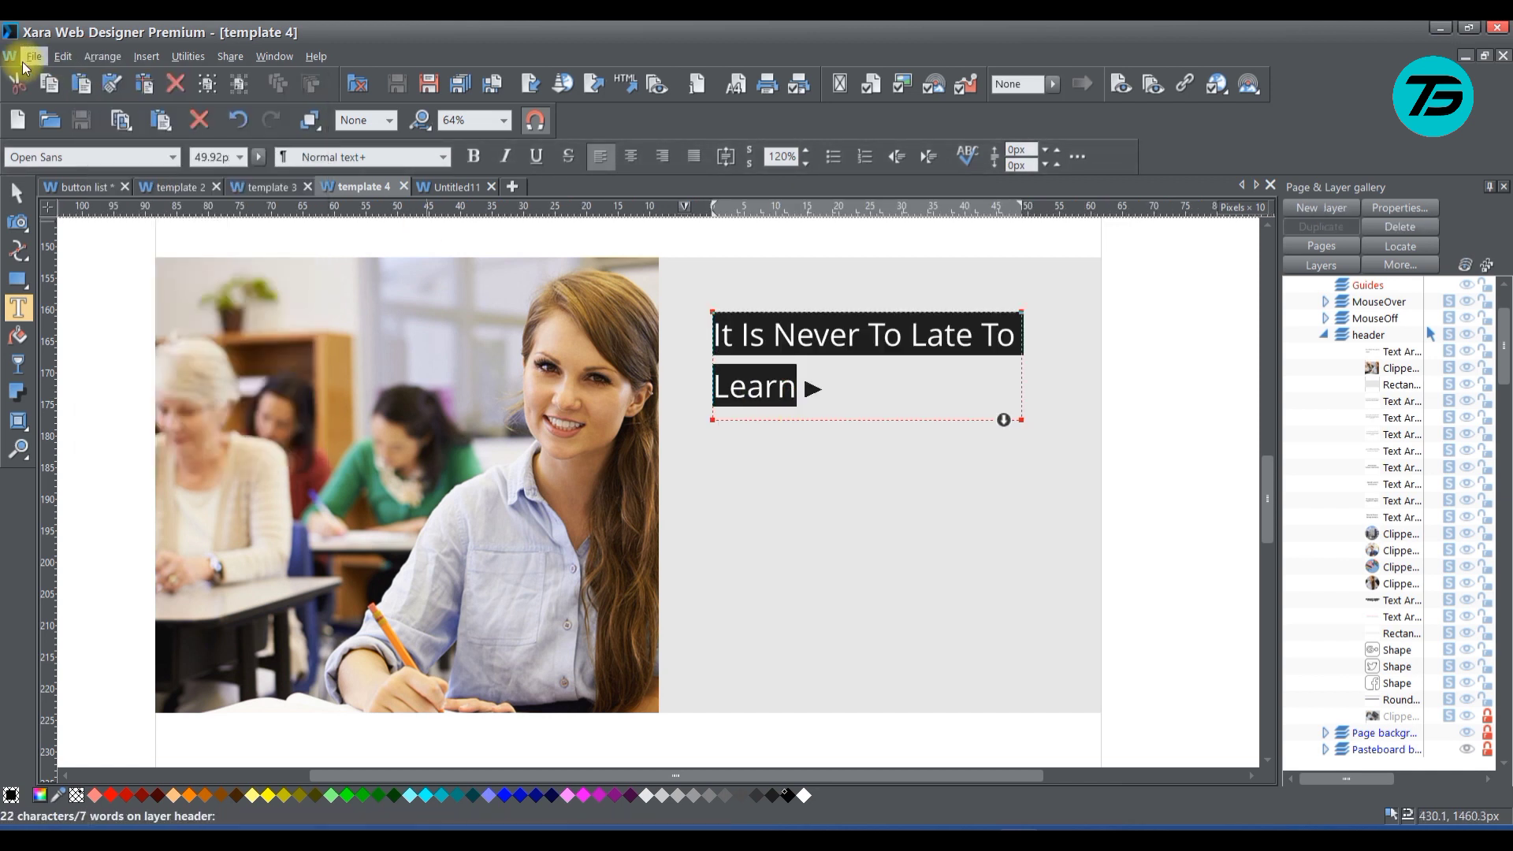
left_click(369, 23)
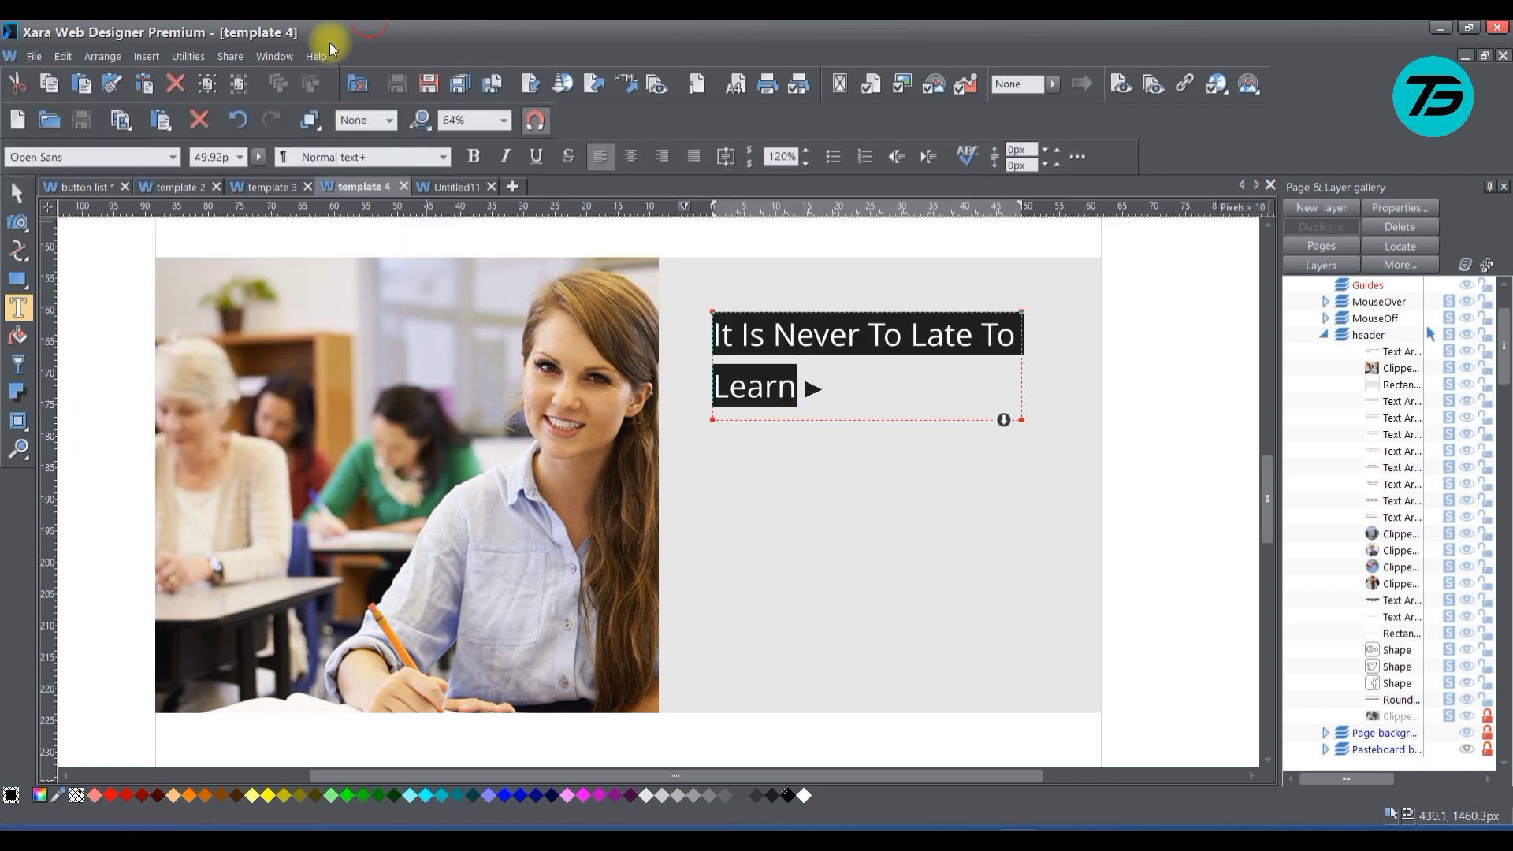
left_click(175, 154)
mouse_move(155, 189)
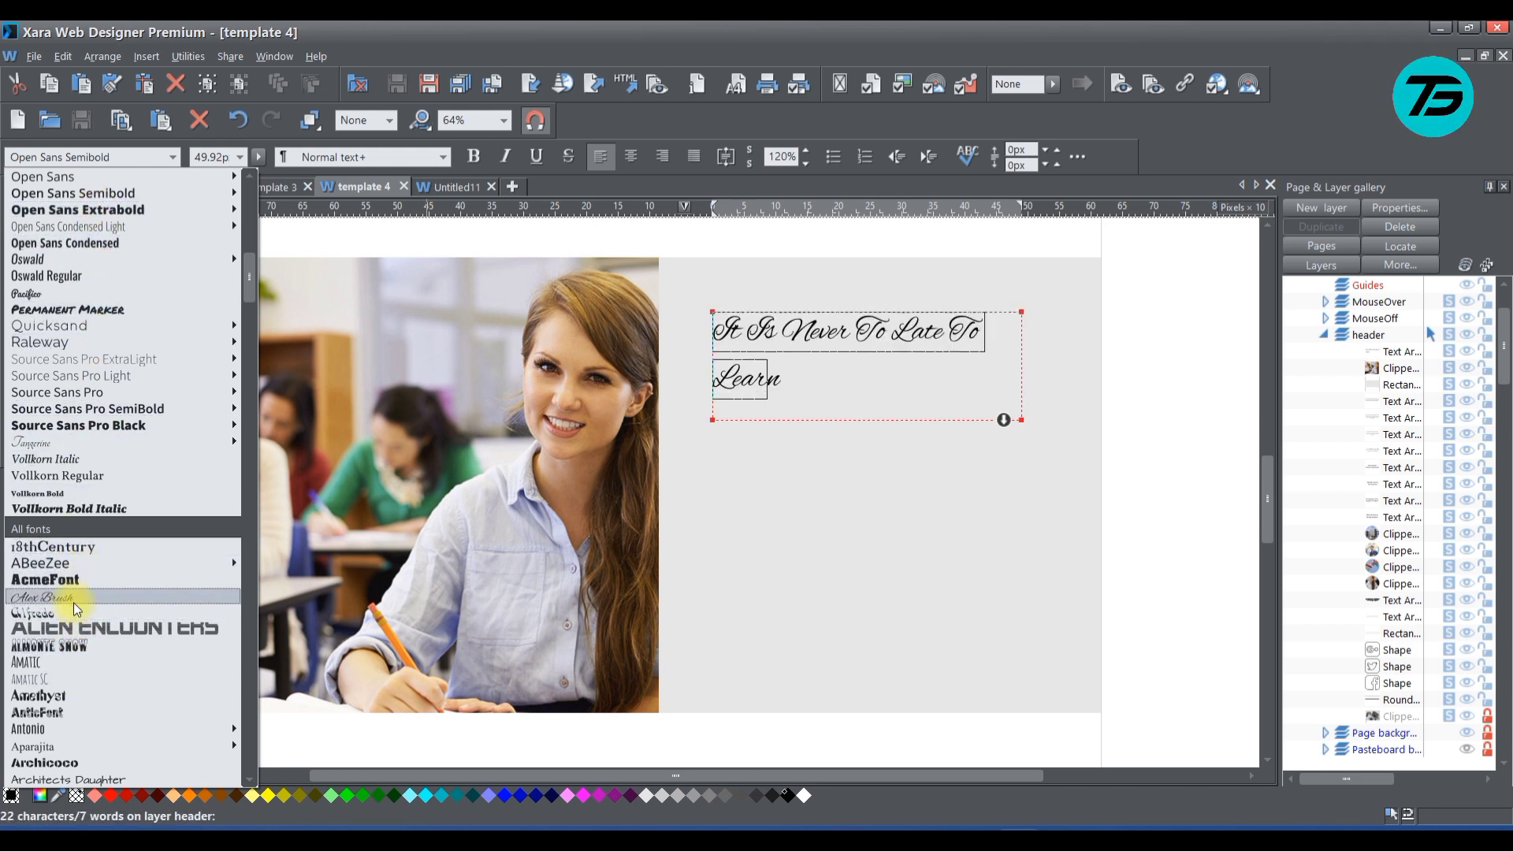
scroll(74, 598, "down", 8)
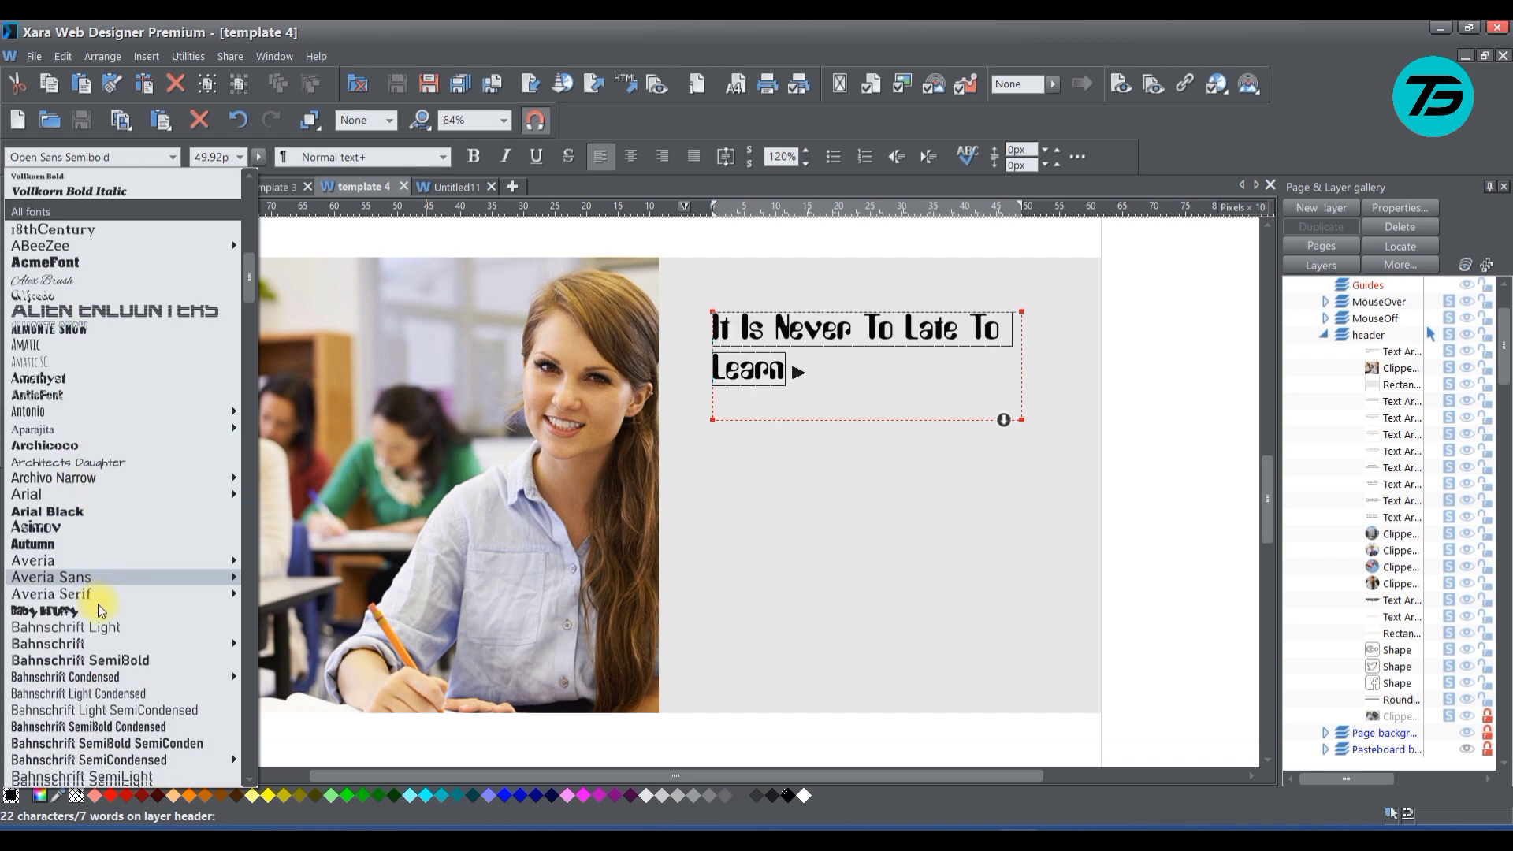
scroll(98, 604, "down", 4)
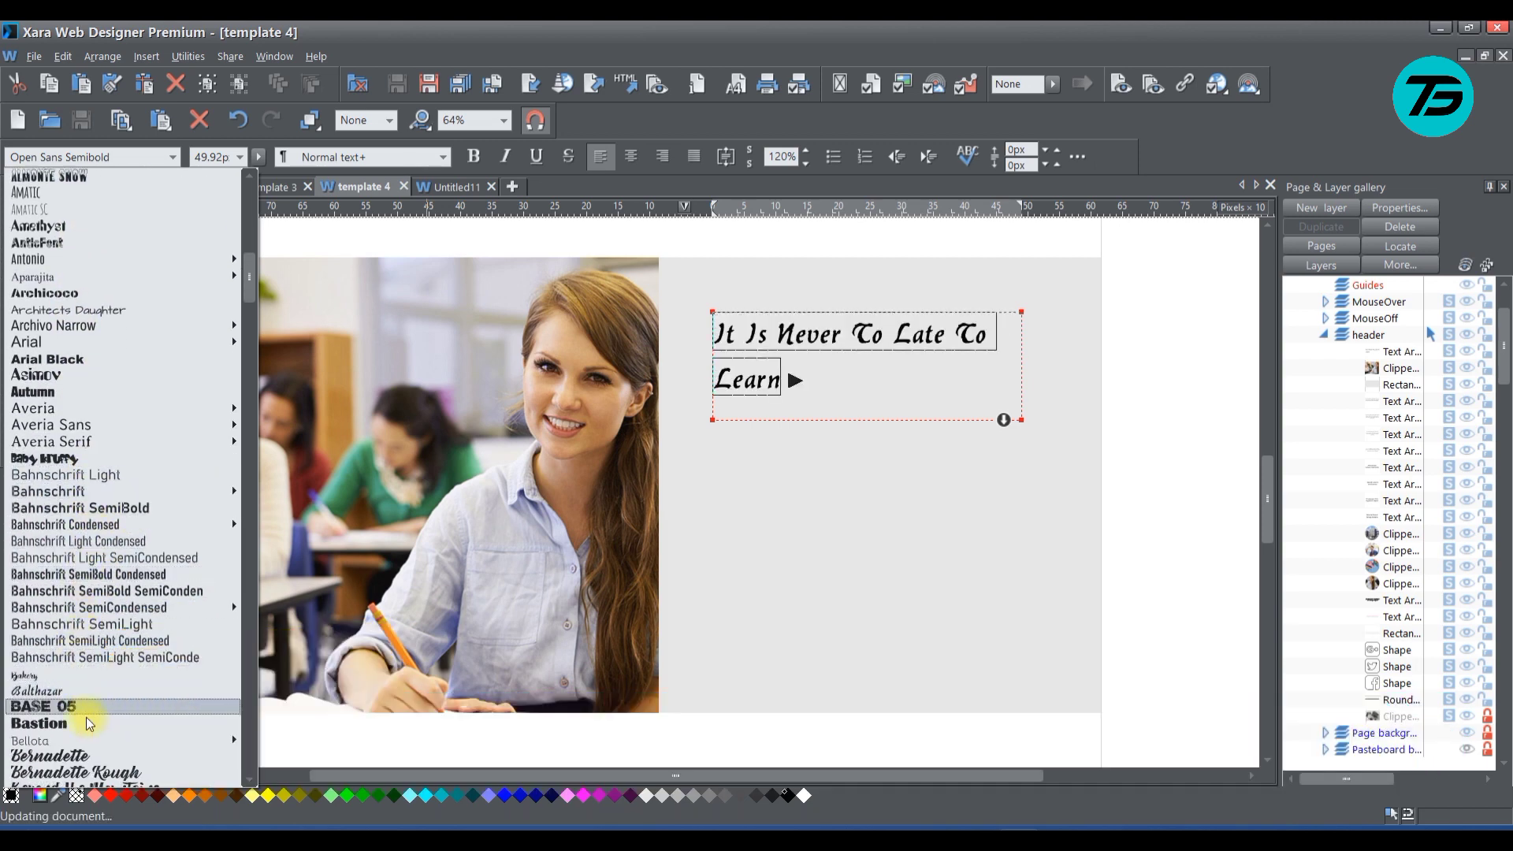
scroll(89, 720, "down", 6)
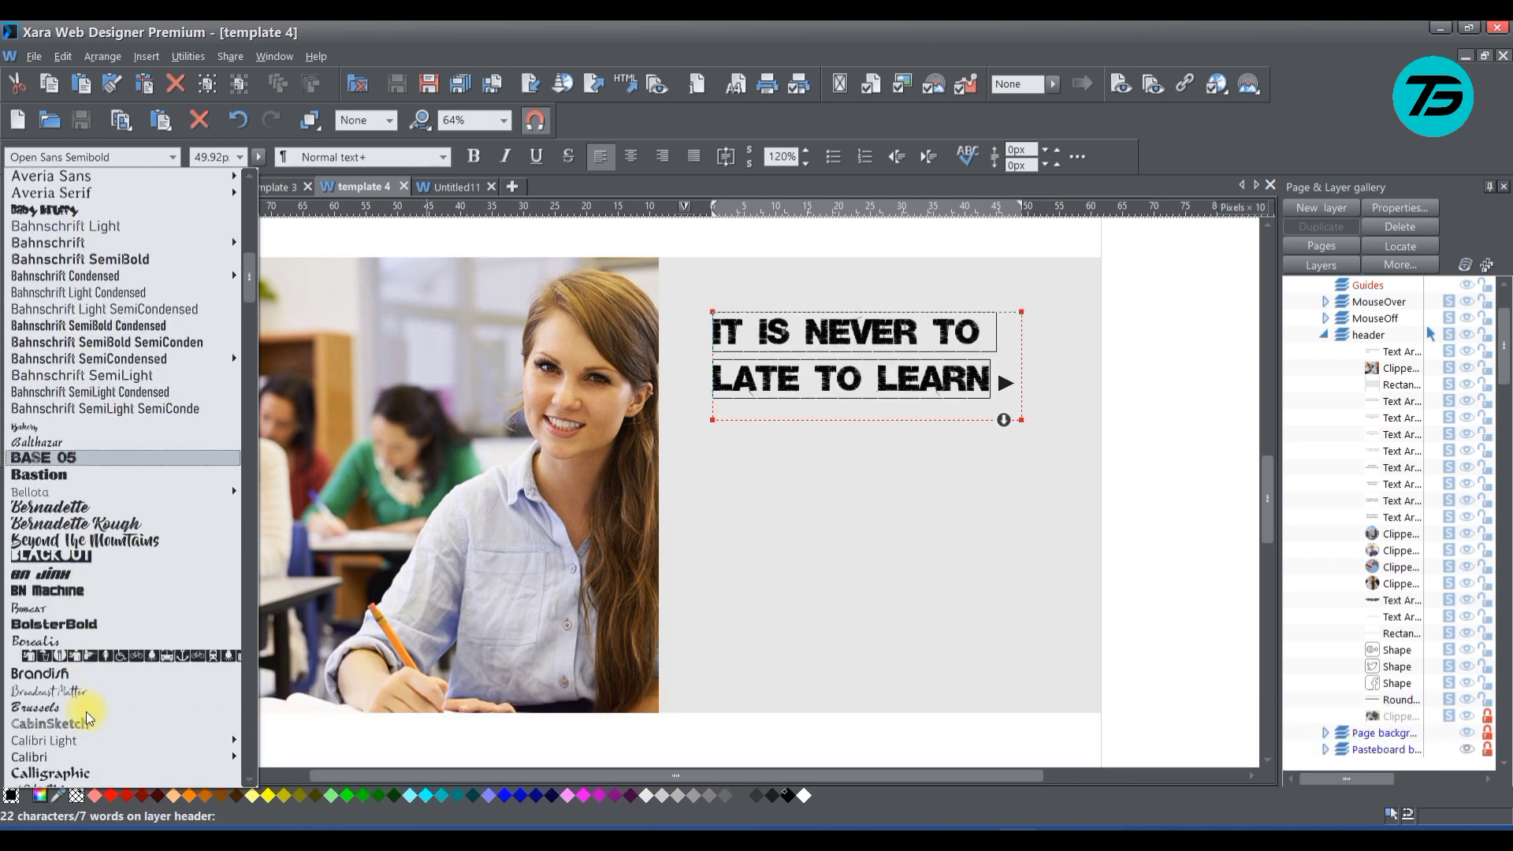
scroll(83, 670, "down", 6)
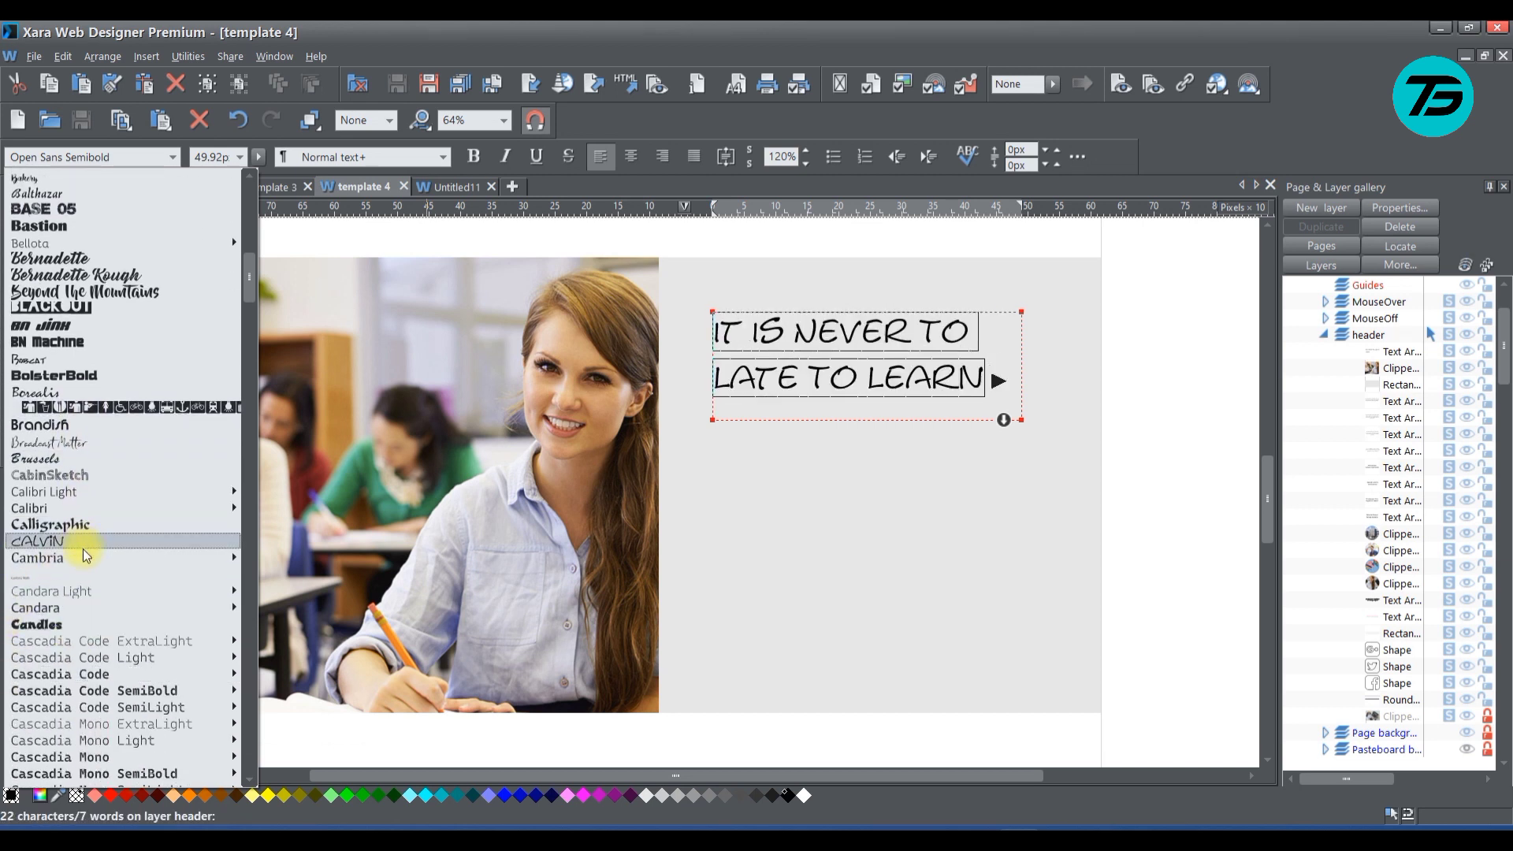
scroll(82, 557, "down", 6)
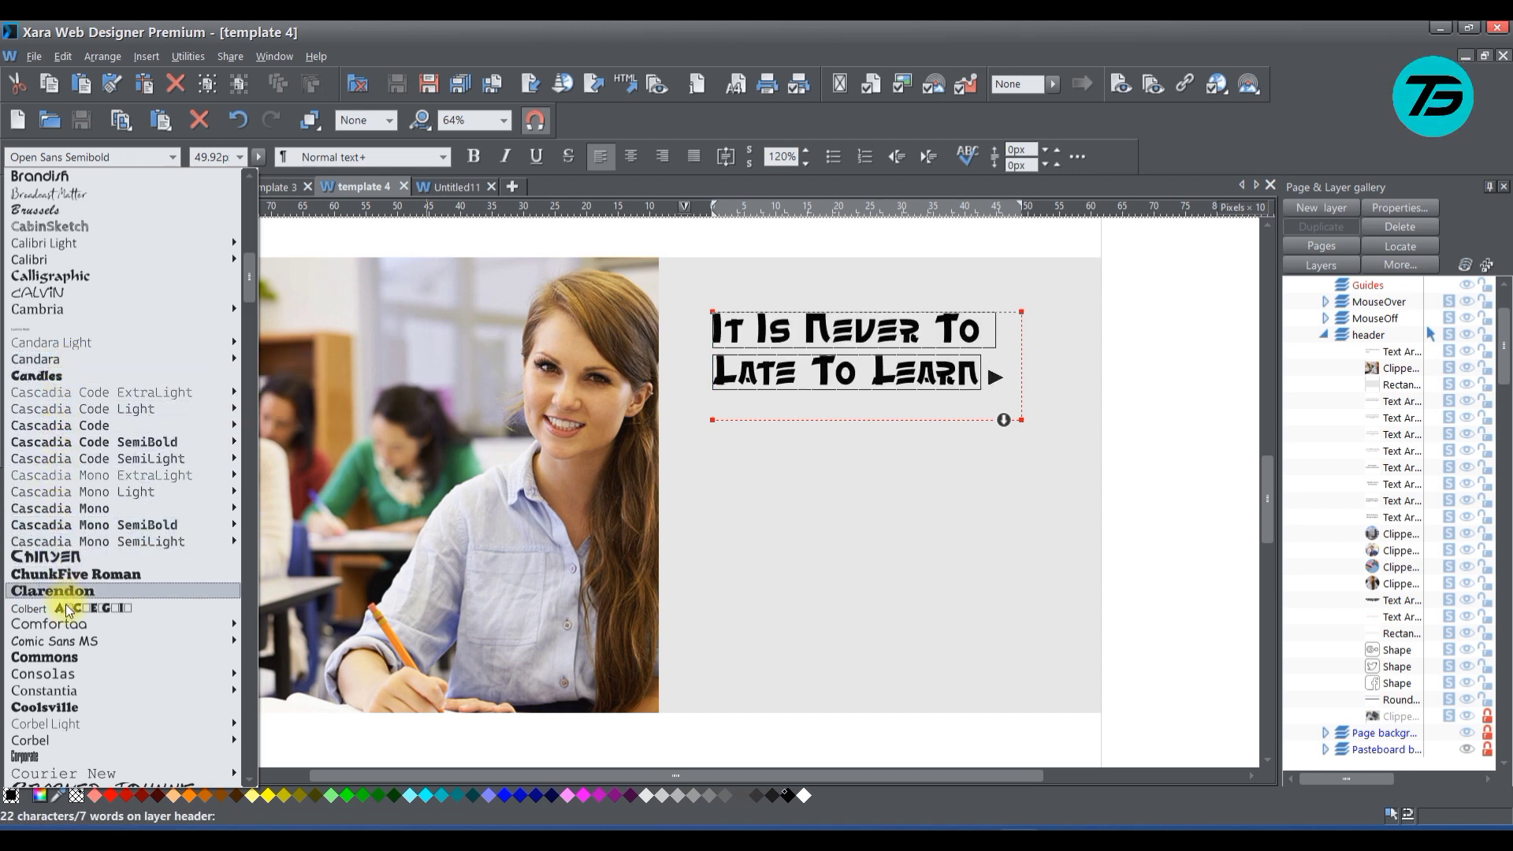
scroll(61, 631, "down", 6)
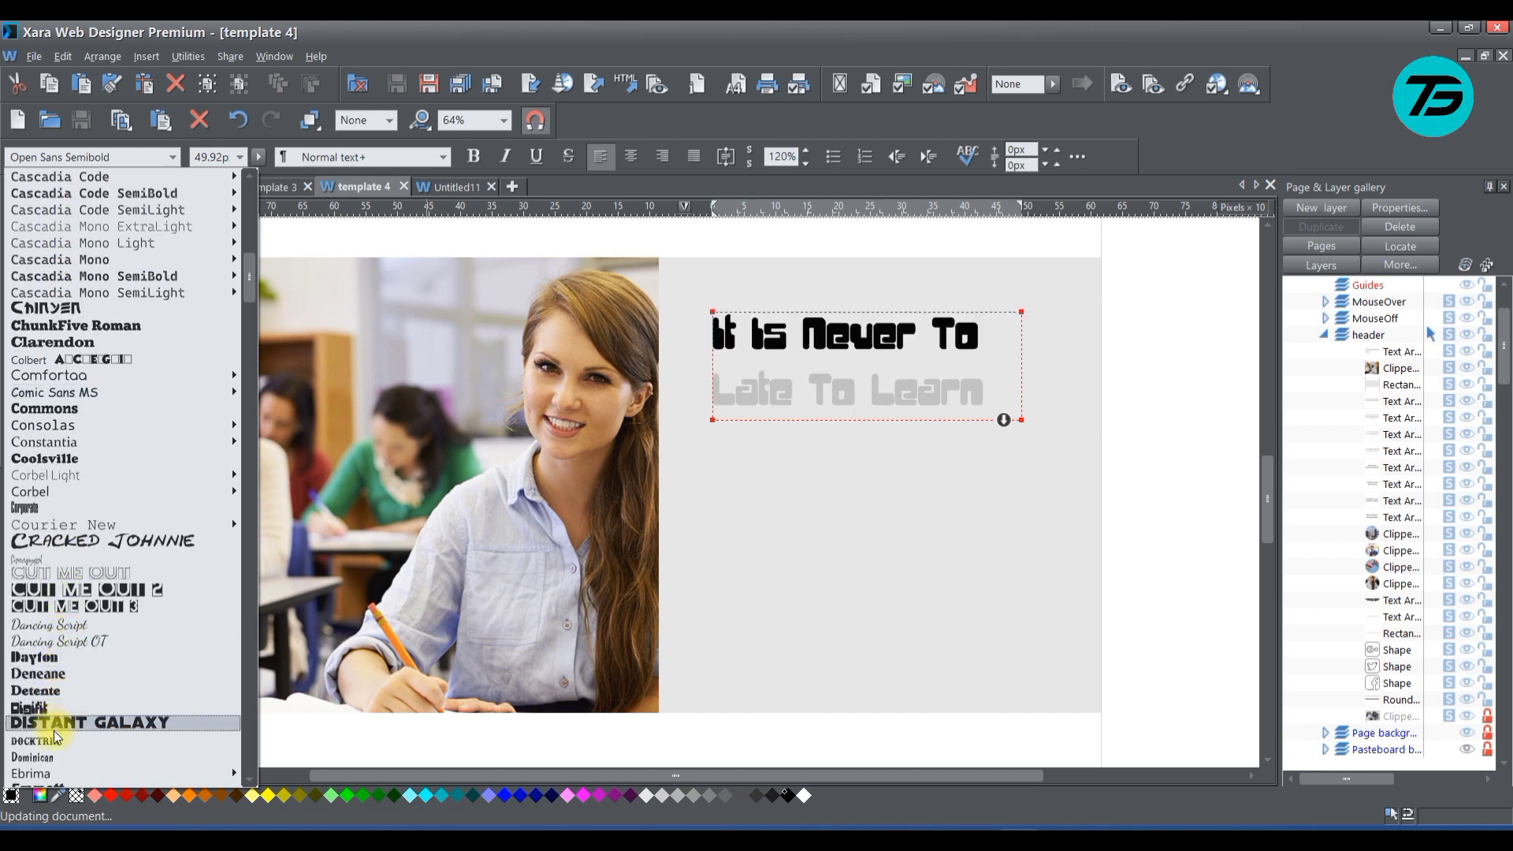
scroll(58, 758, "down", 6)
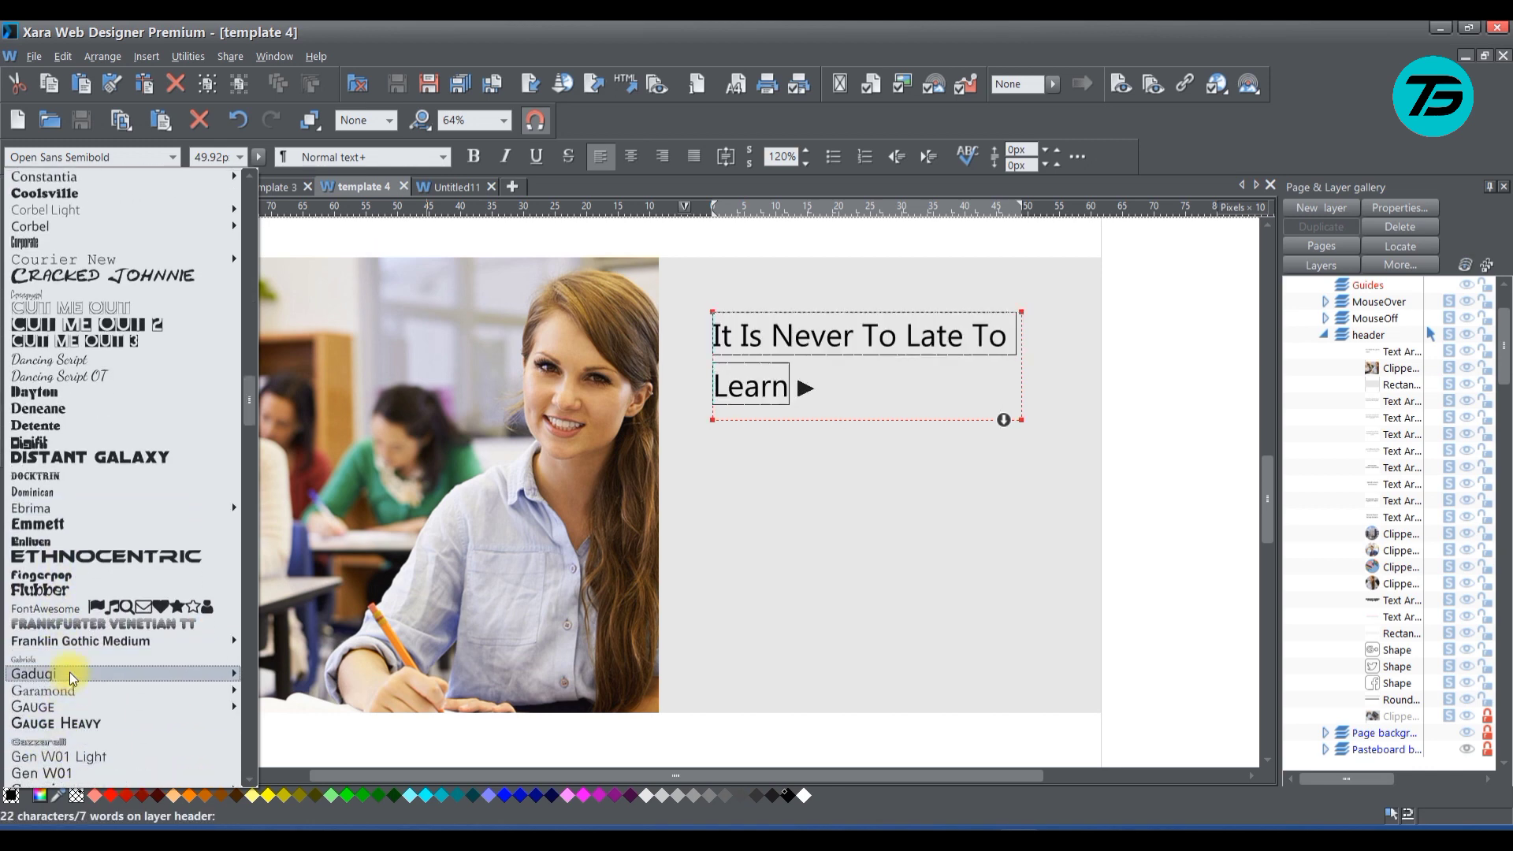
scroll(69, 678, "down", 6)
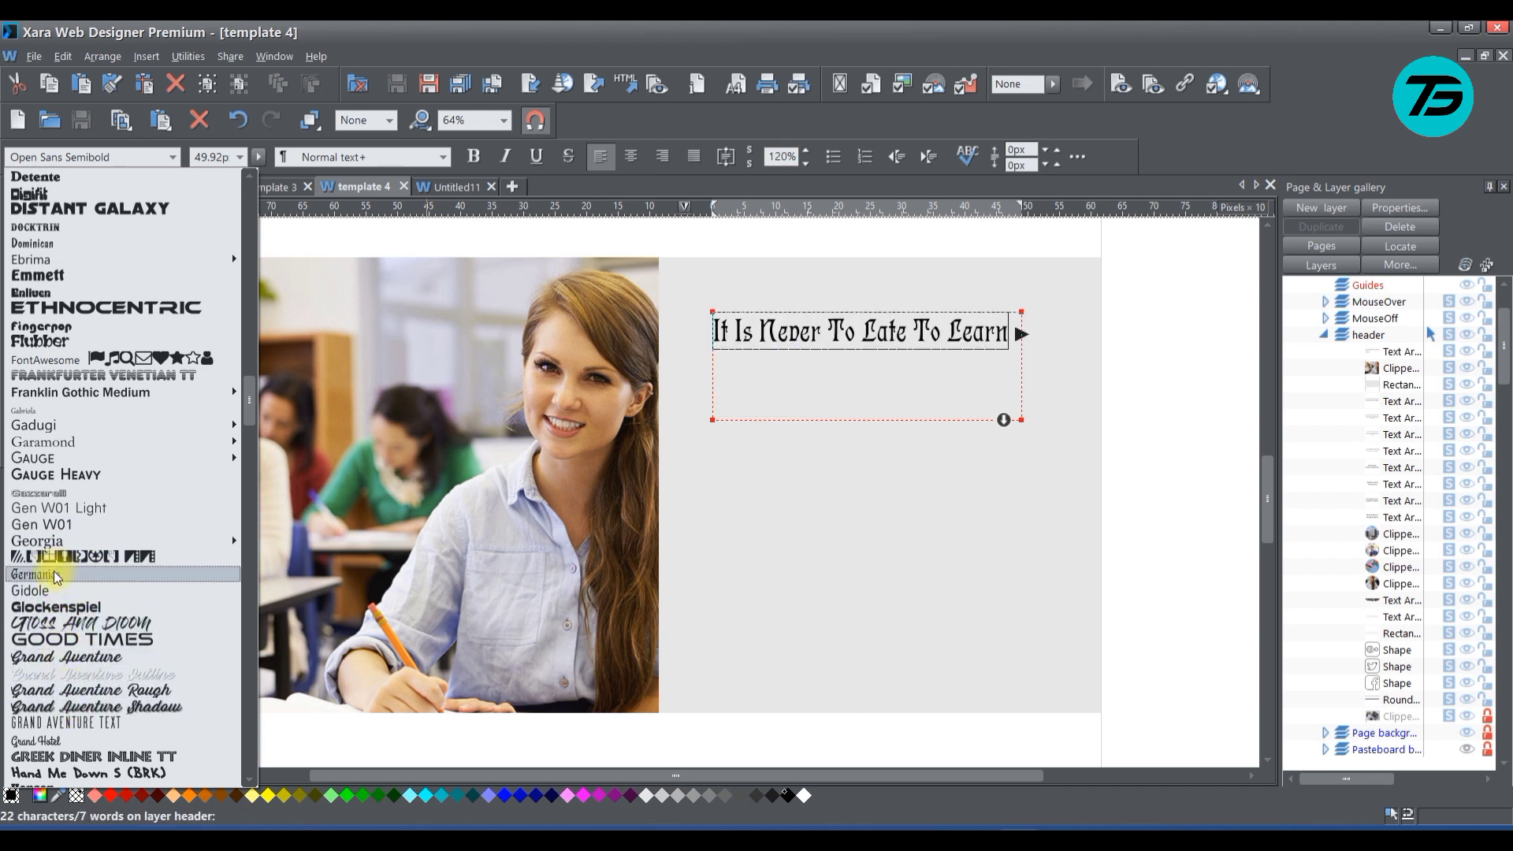
mouse_move(118, 541)
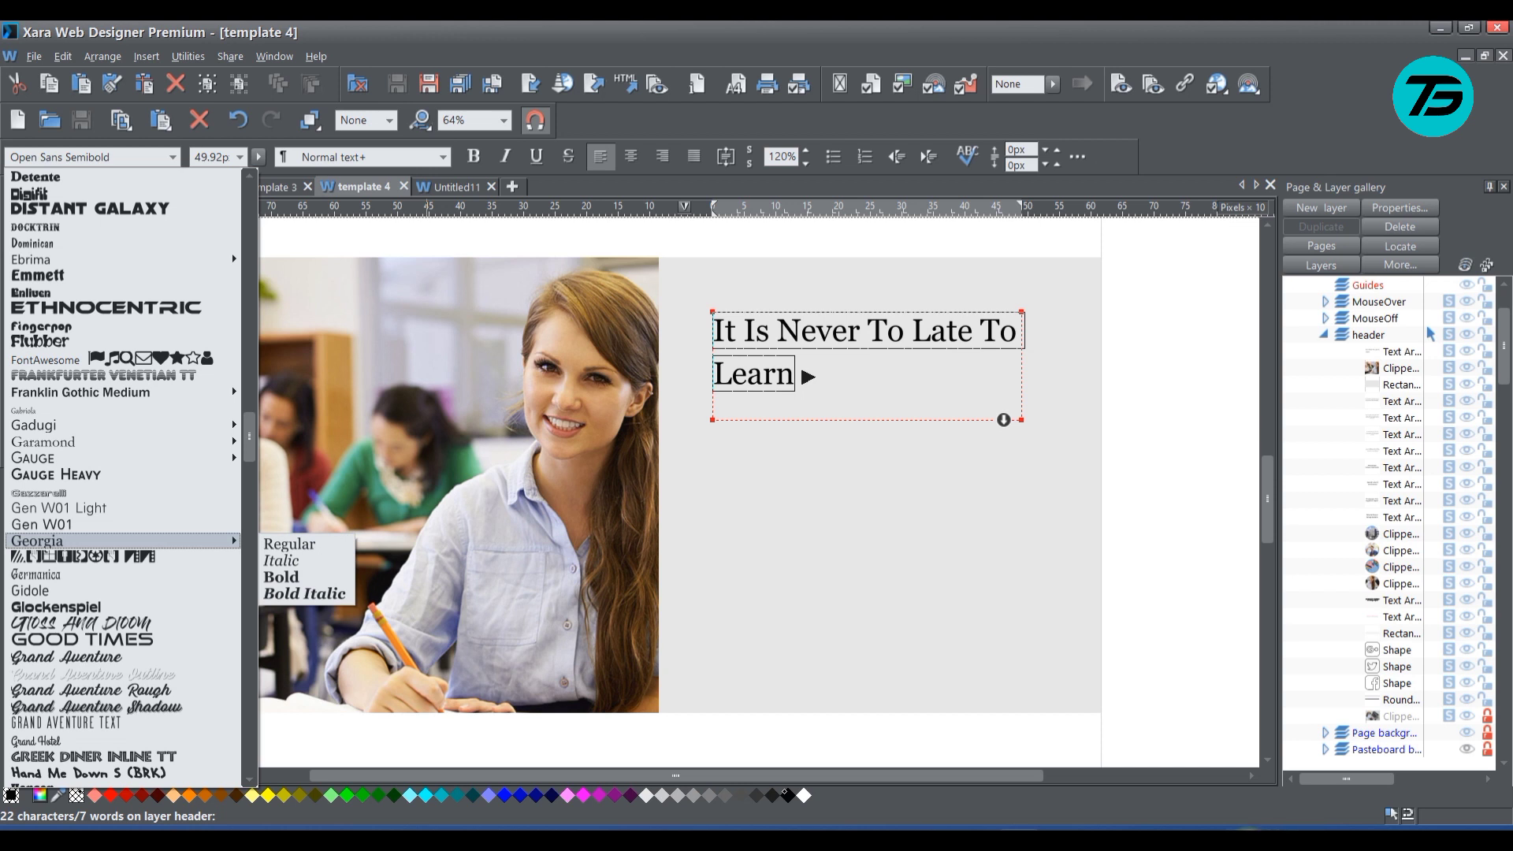
left_click(1218, 824)
right_click(1200, 798)
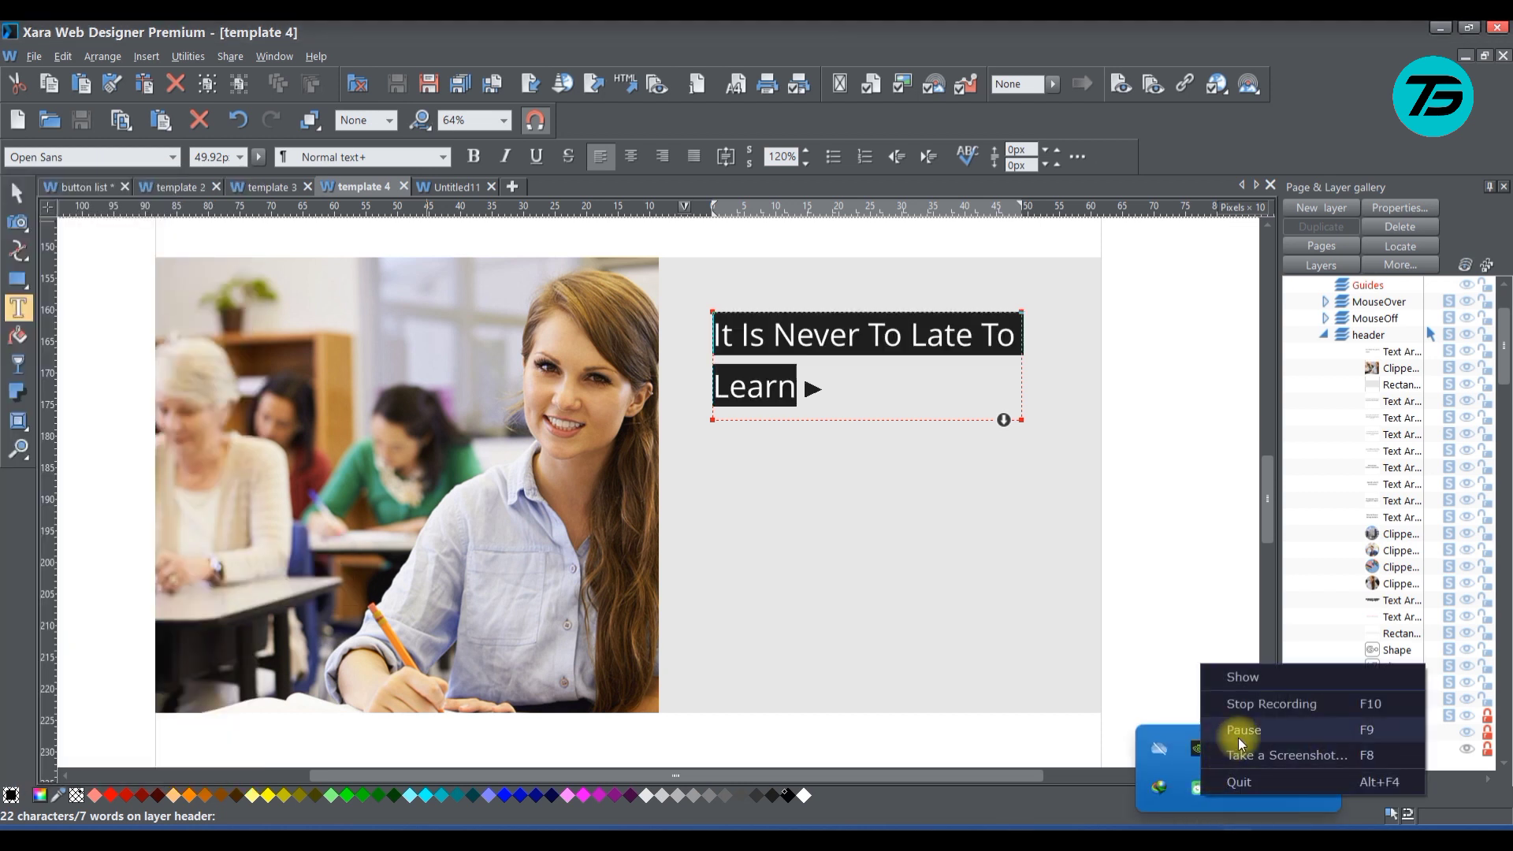
left_click(1242, 728)
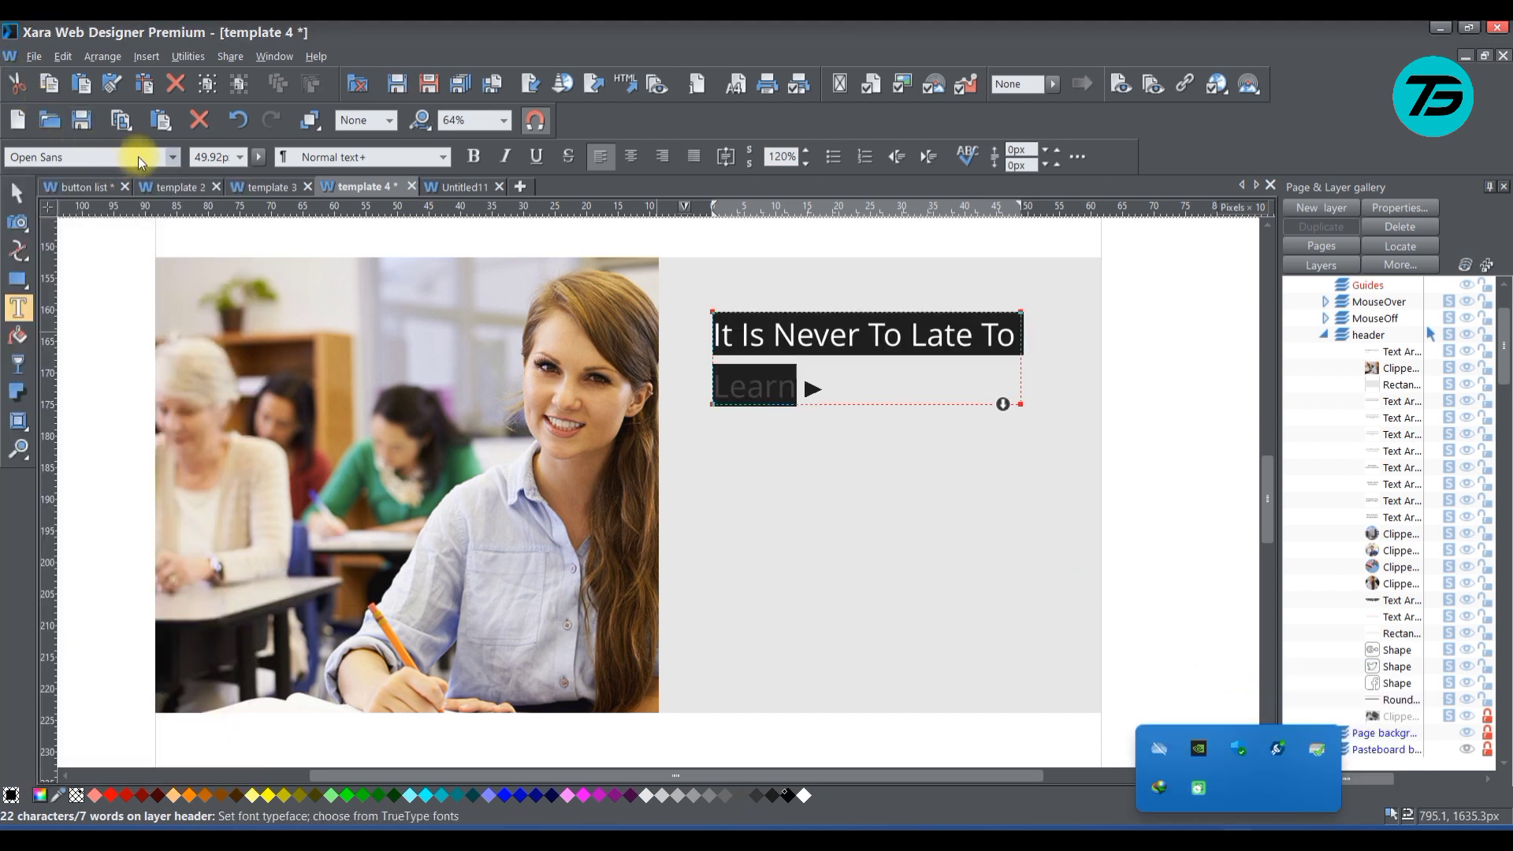
Set the font of the selected heading "It Is Never To Late To Learn" to Quicksand Bold
left_click(172, 157)
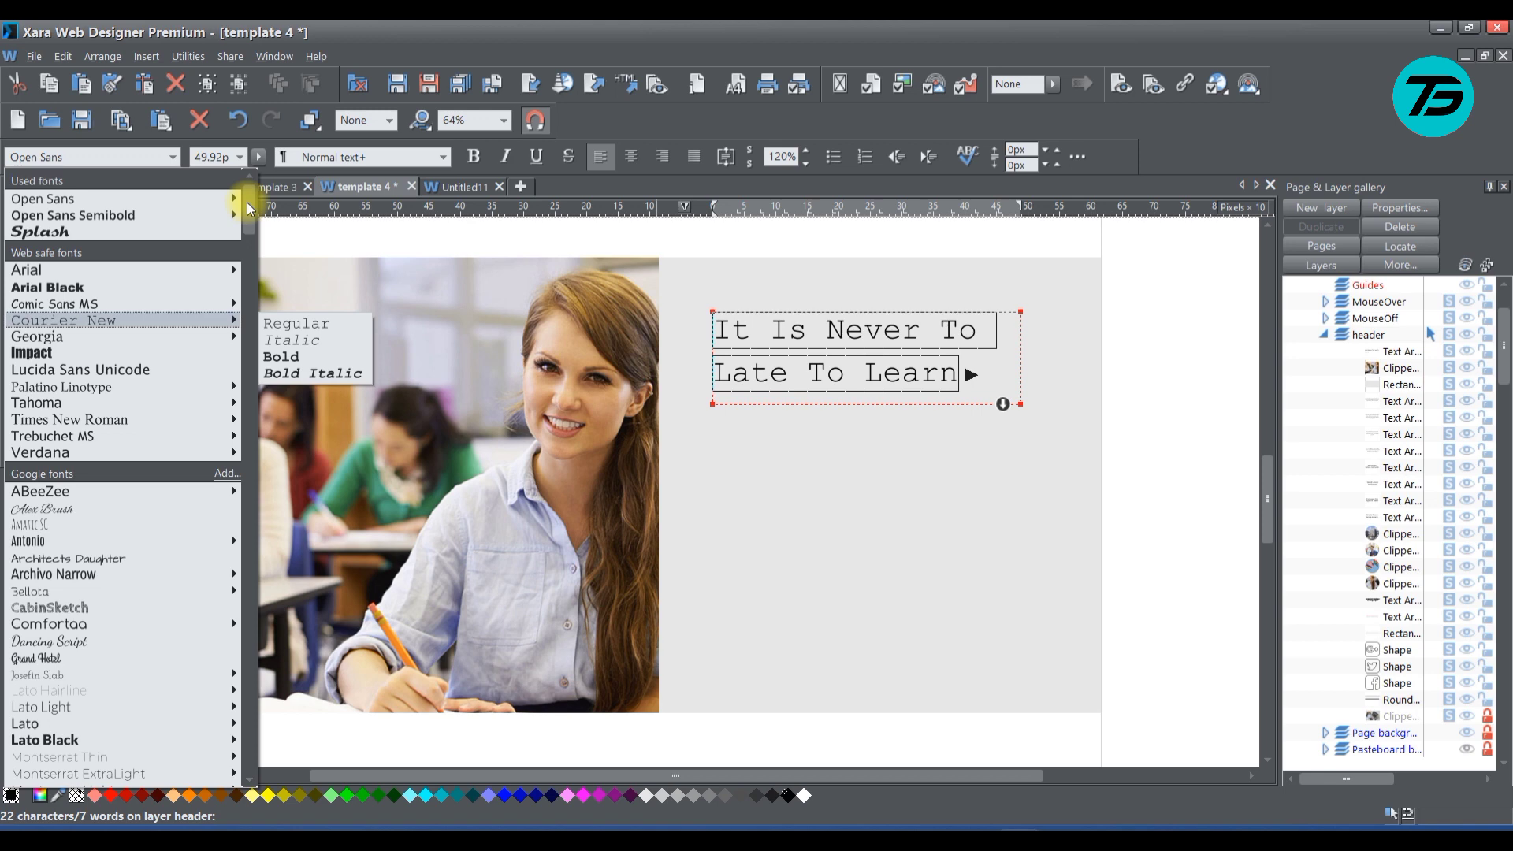
left_click_drag(247, 206, 197, 640)
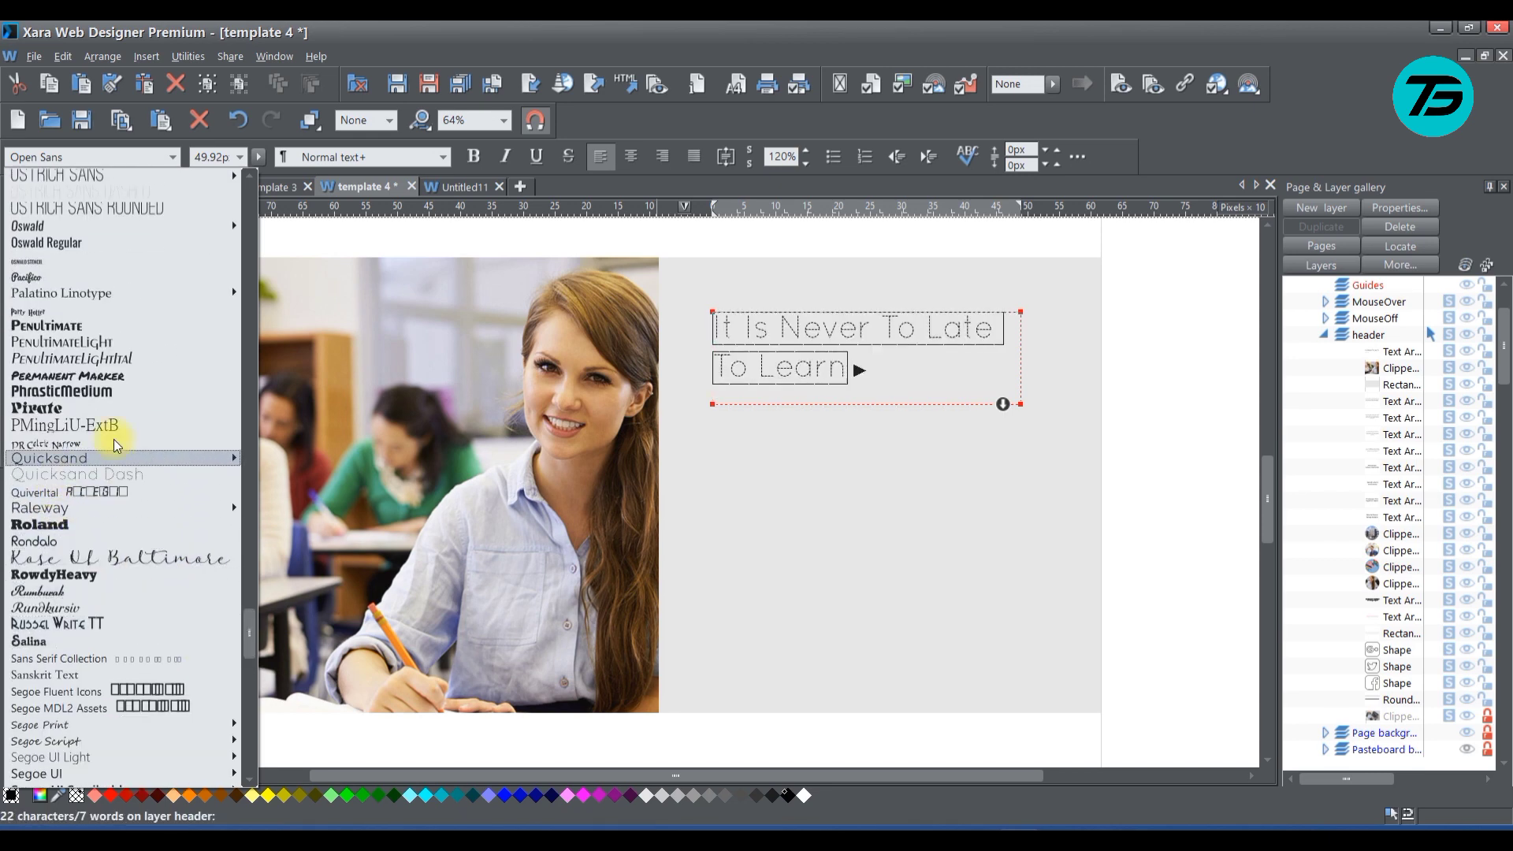
mouse_move(160, 461)
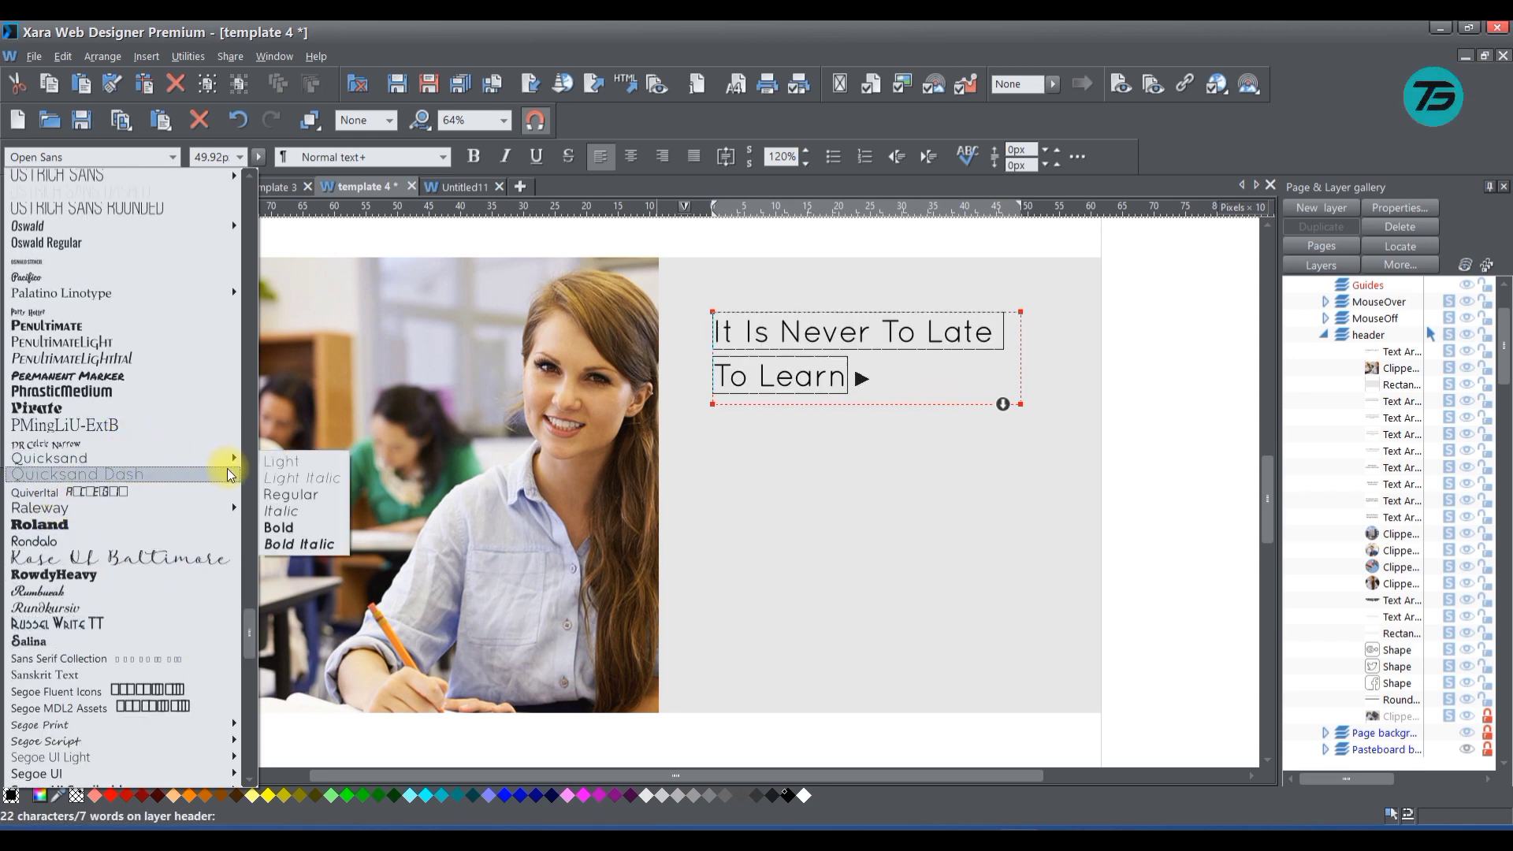
left_click(281, 532)
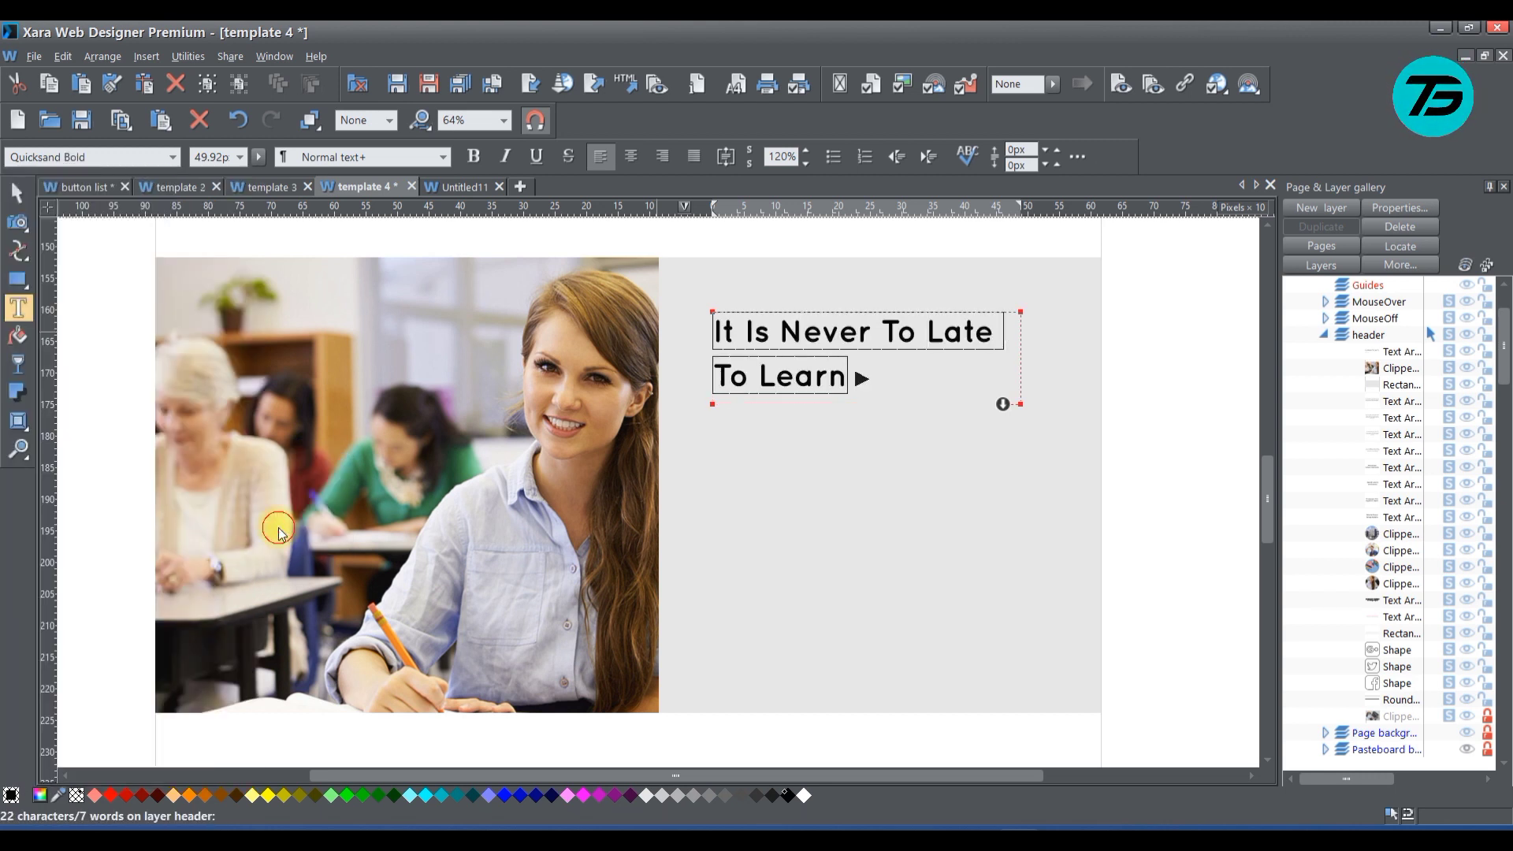
Scale the two-line heading up slightly within the grey block, keeping its upper corner beside the photo in place
left_click(863, 357)
left_click(17, 193)
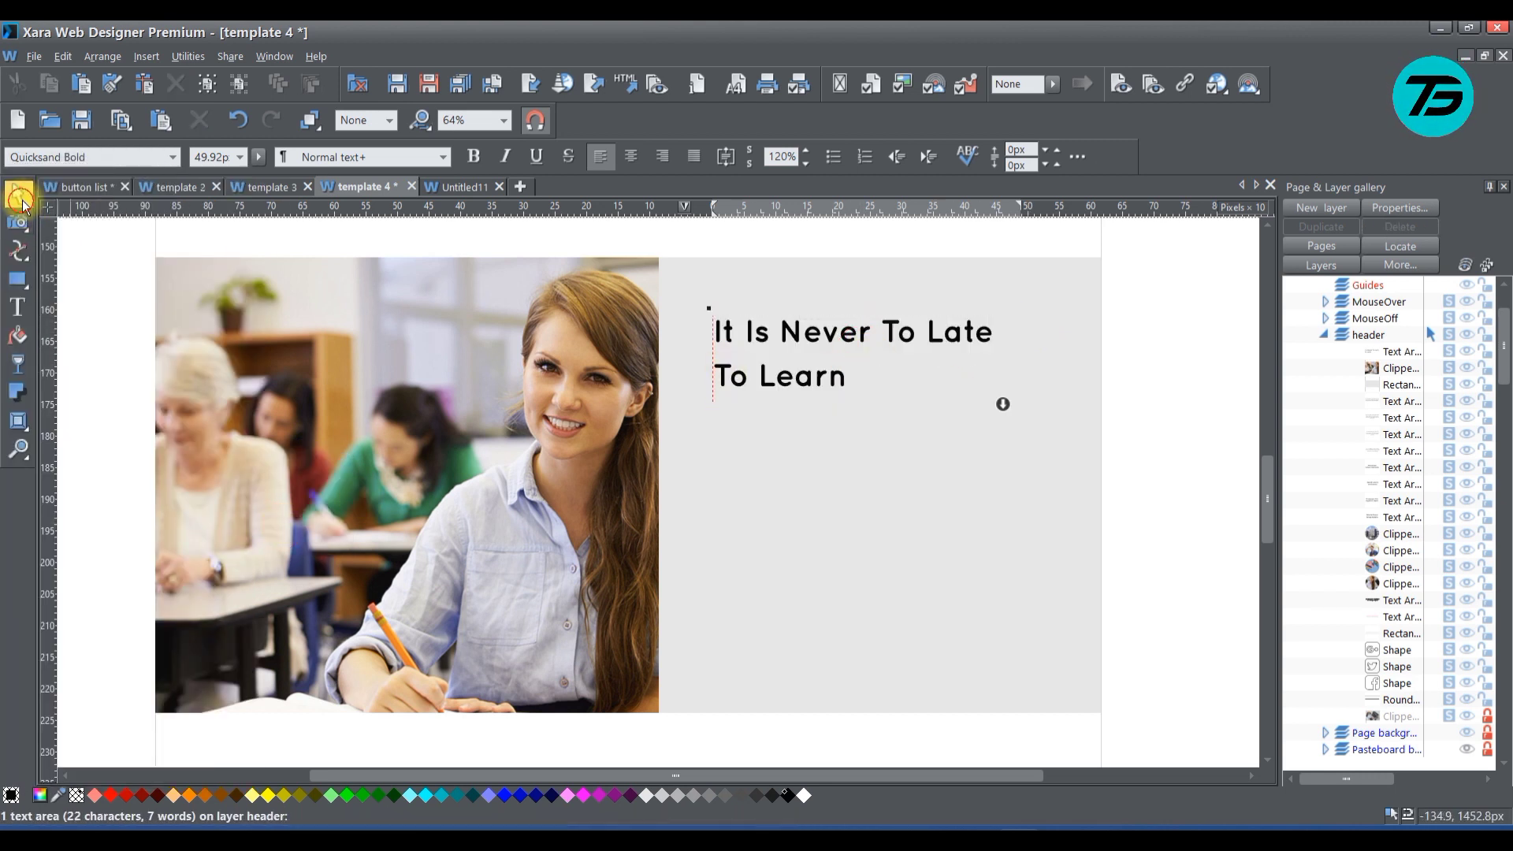
left_click_drag(1021, 408, 1034, 416)
left_click(1090, 427)
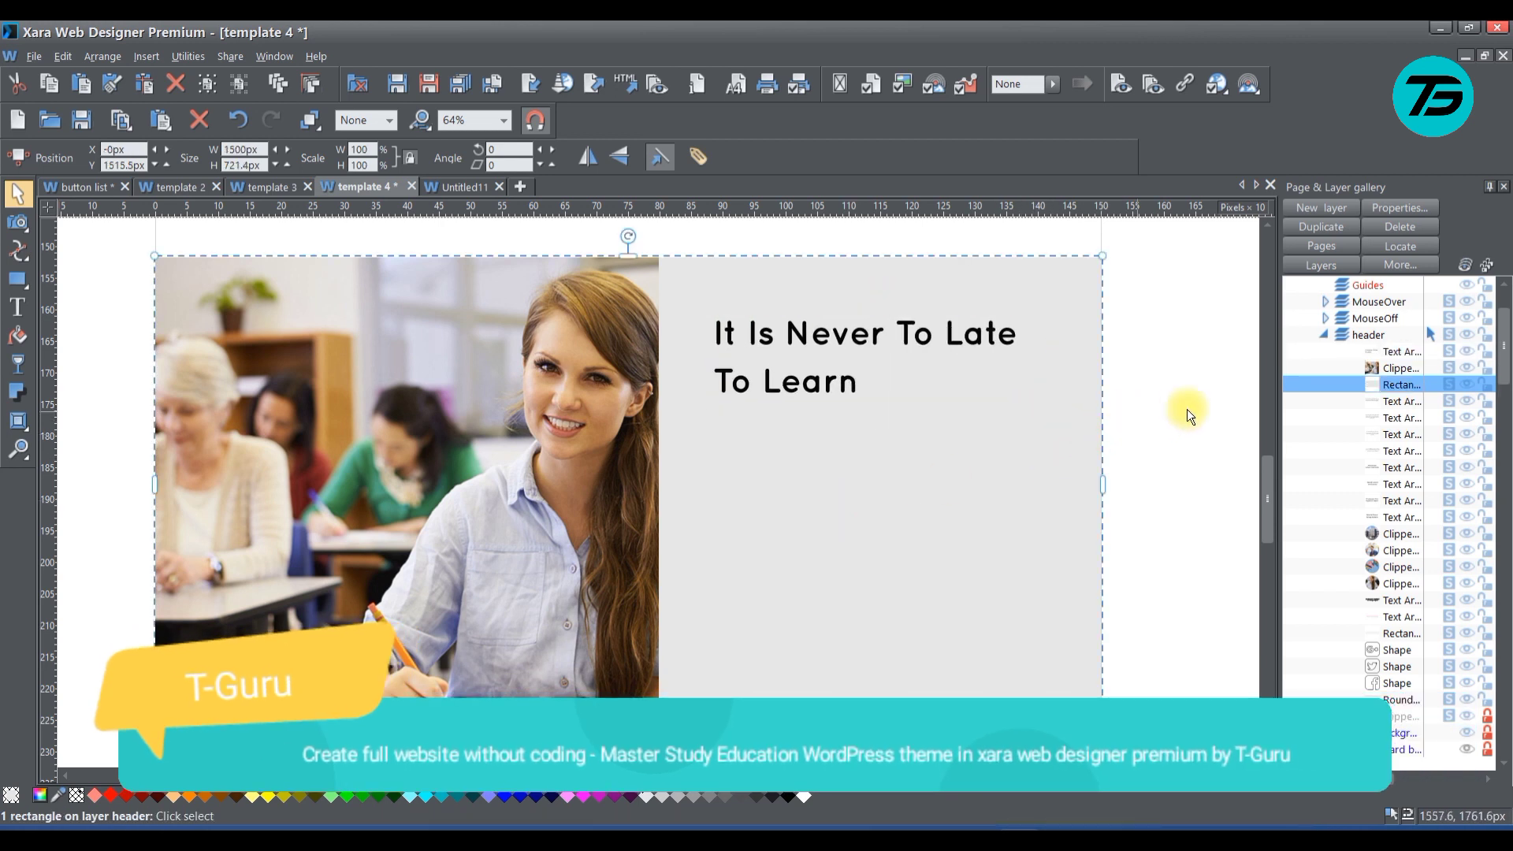
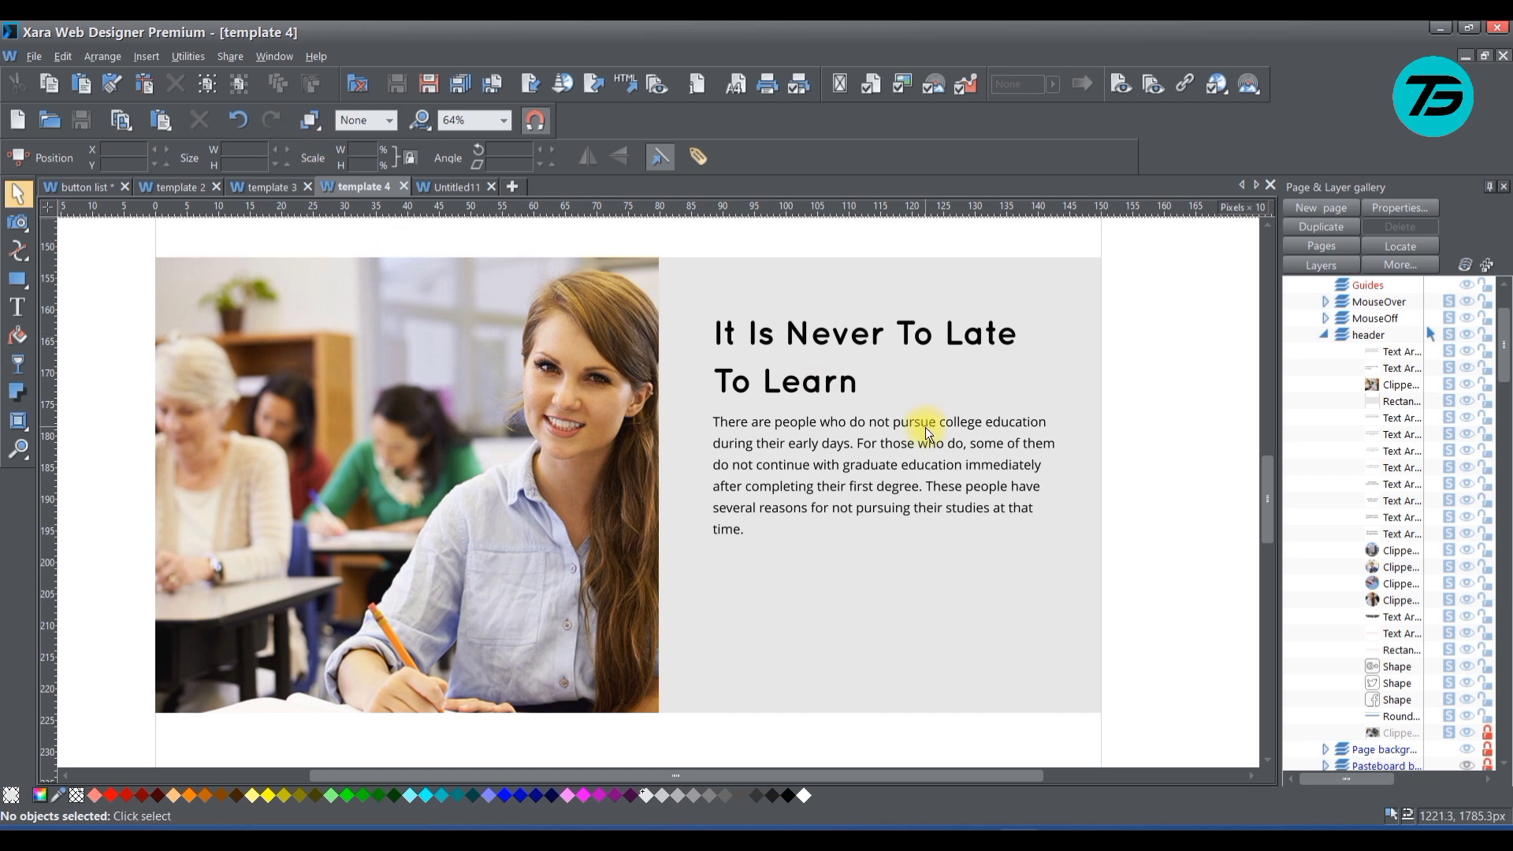
left_click(919, 430)
right_click(906, 433)
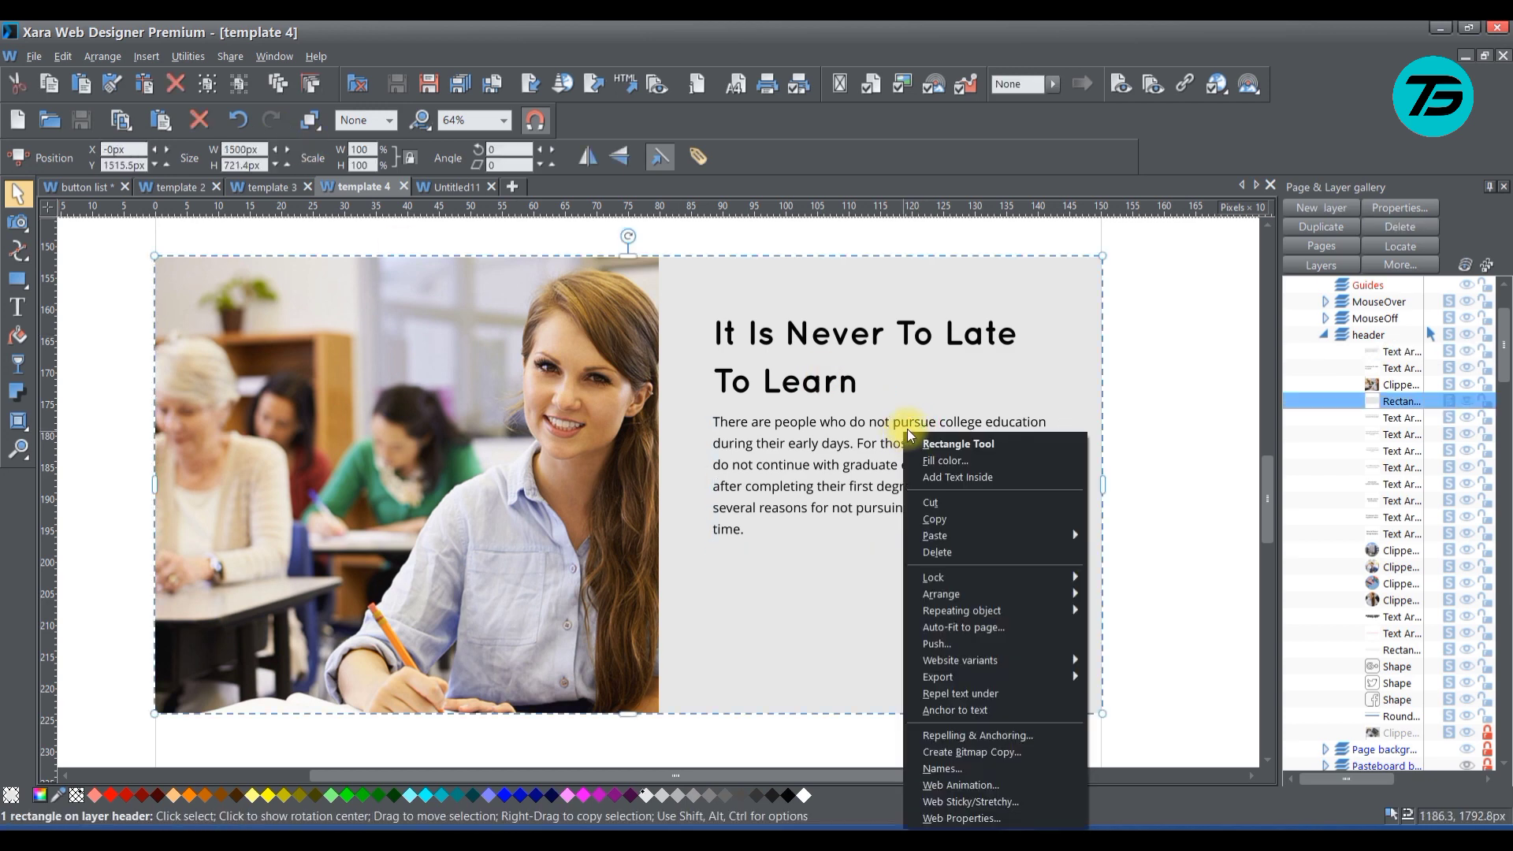
left_click(823, 341)
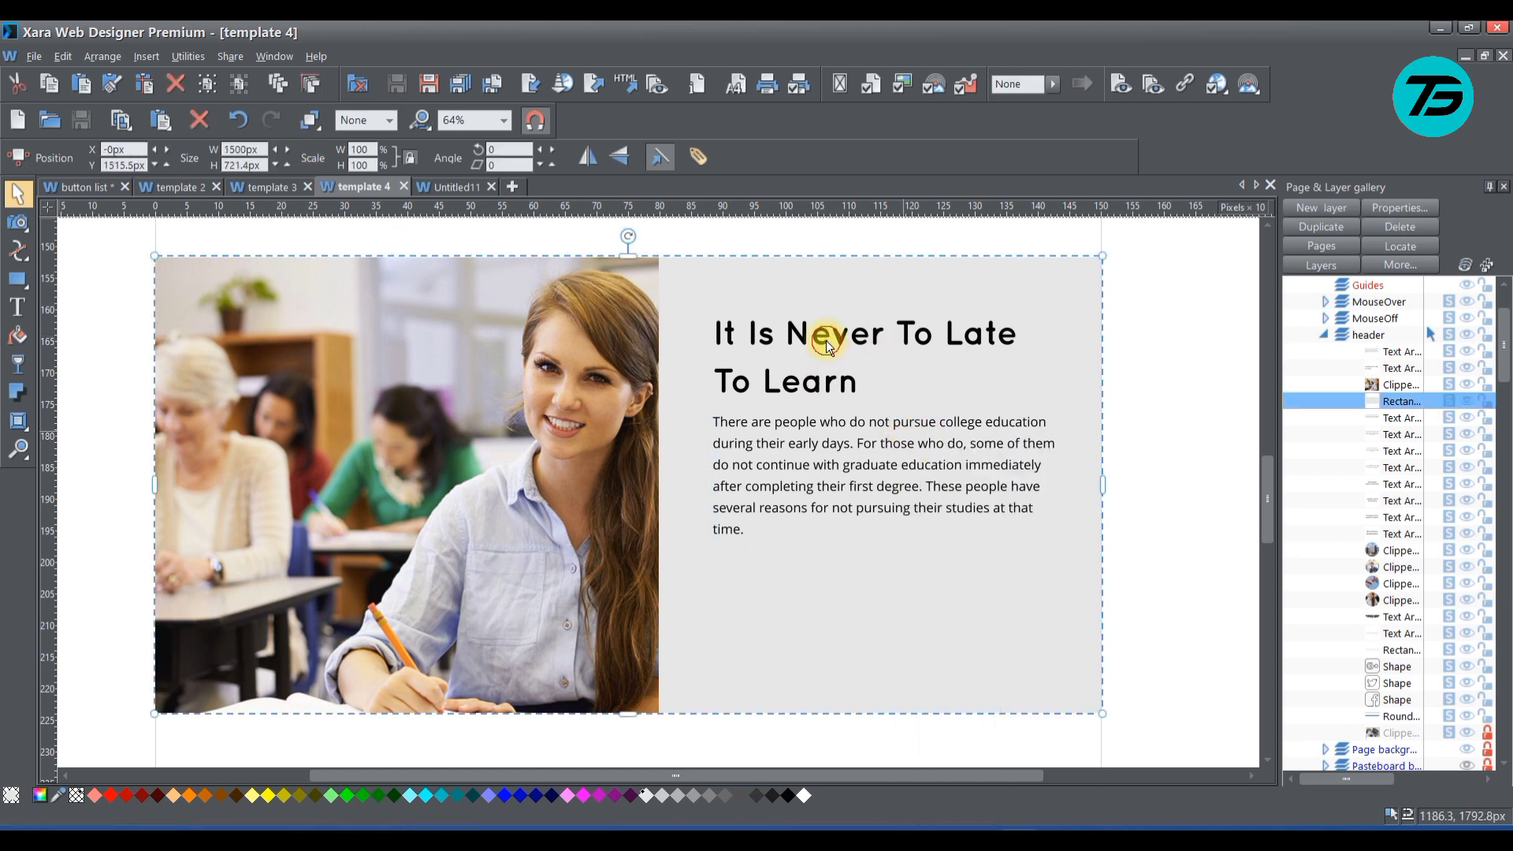
Give the heading "It Is Never To Late To Learn" a Fade in from left scroll animation
left_click(832, 332)
right_click(832, 333)
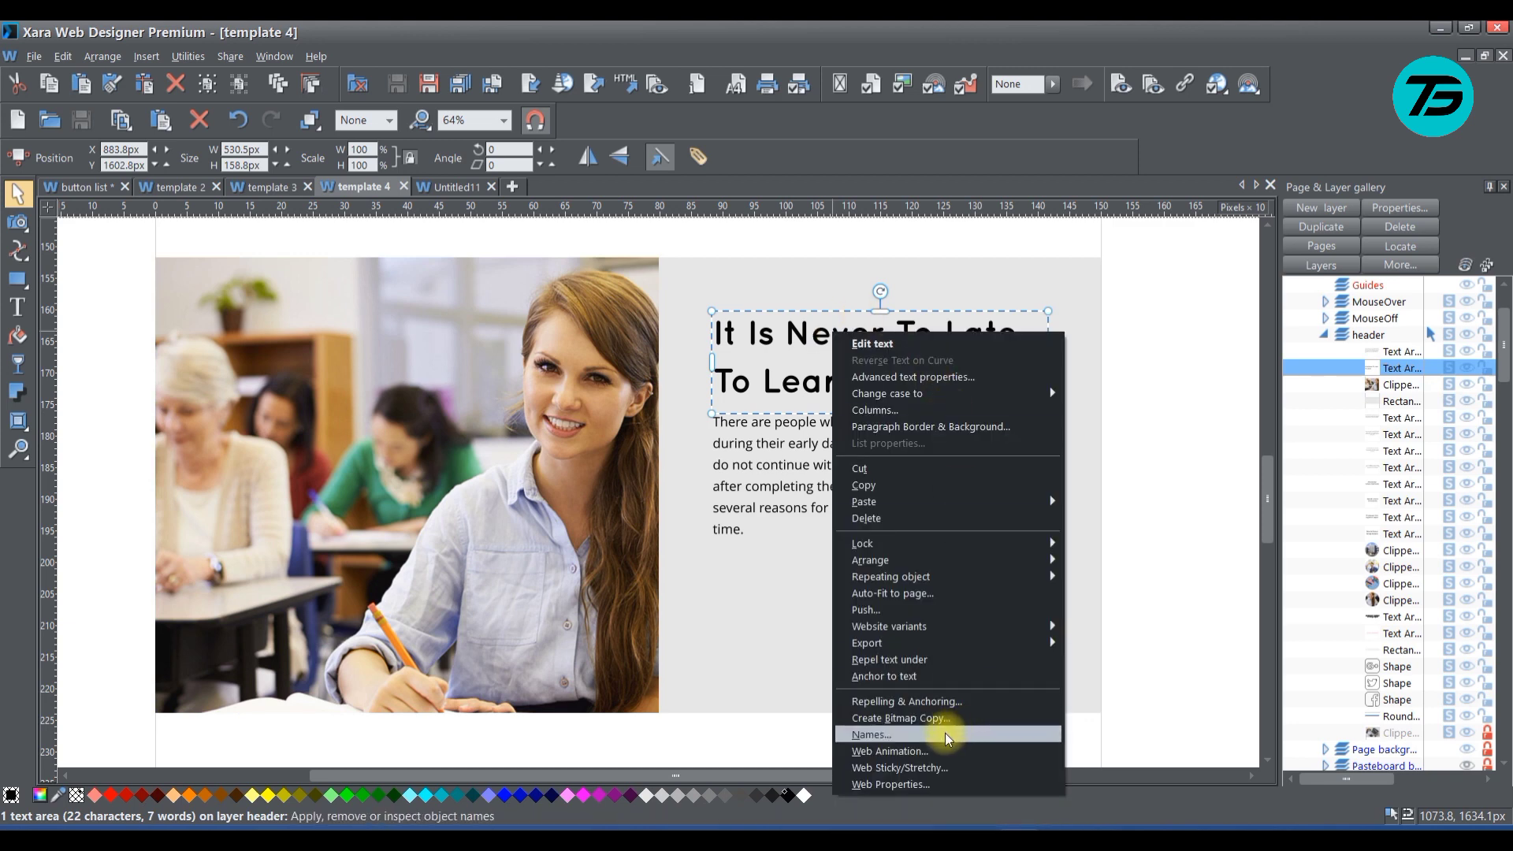
left_click(920, 751)
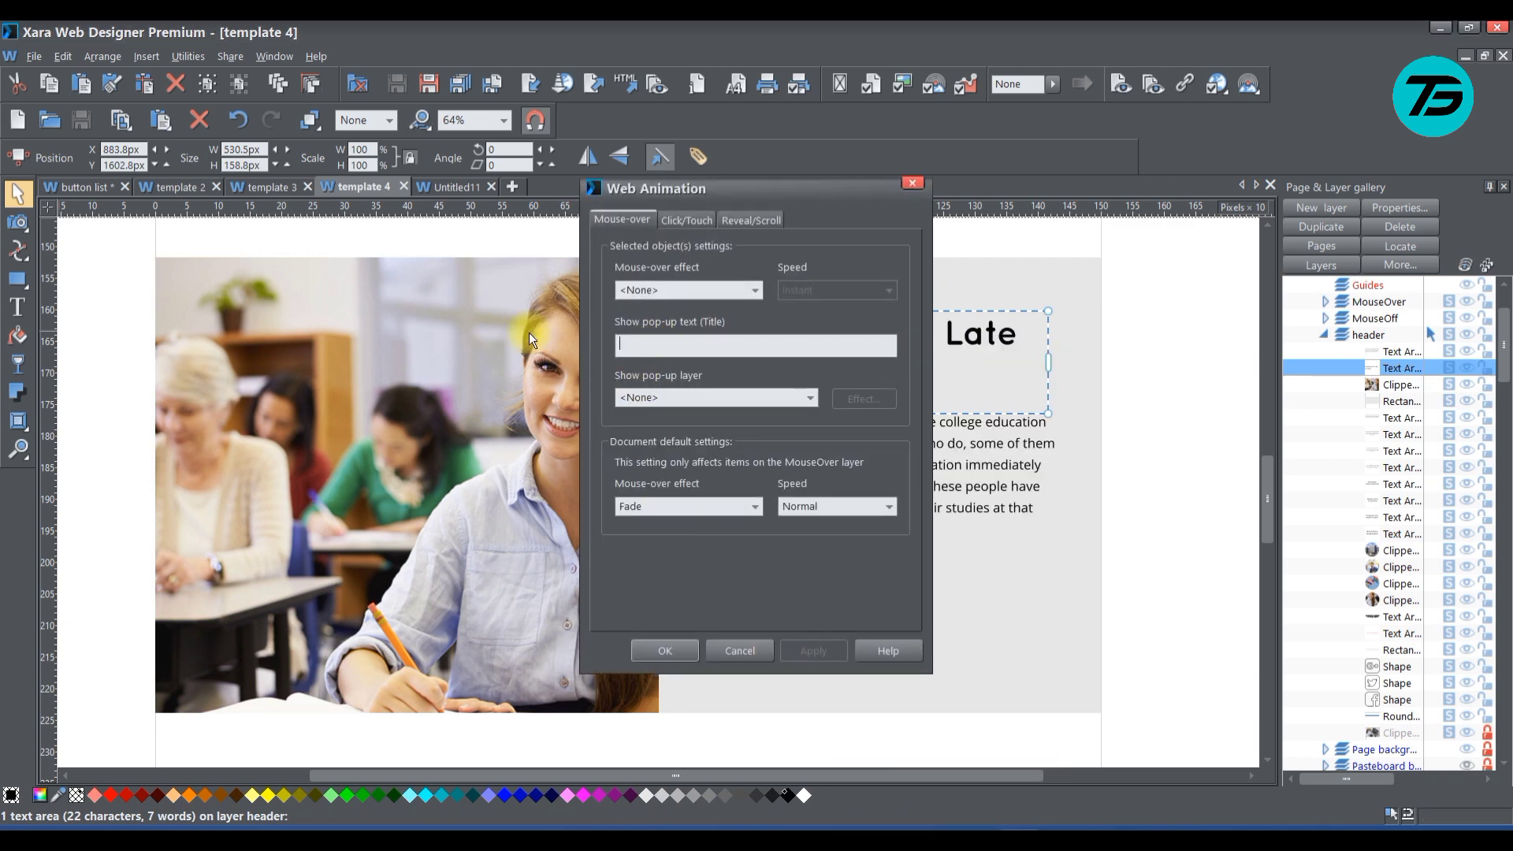
left_click(753, 224)
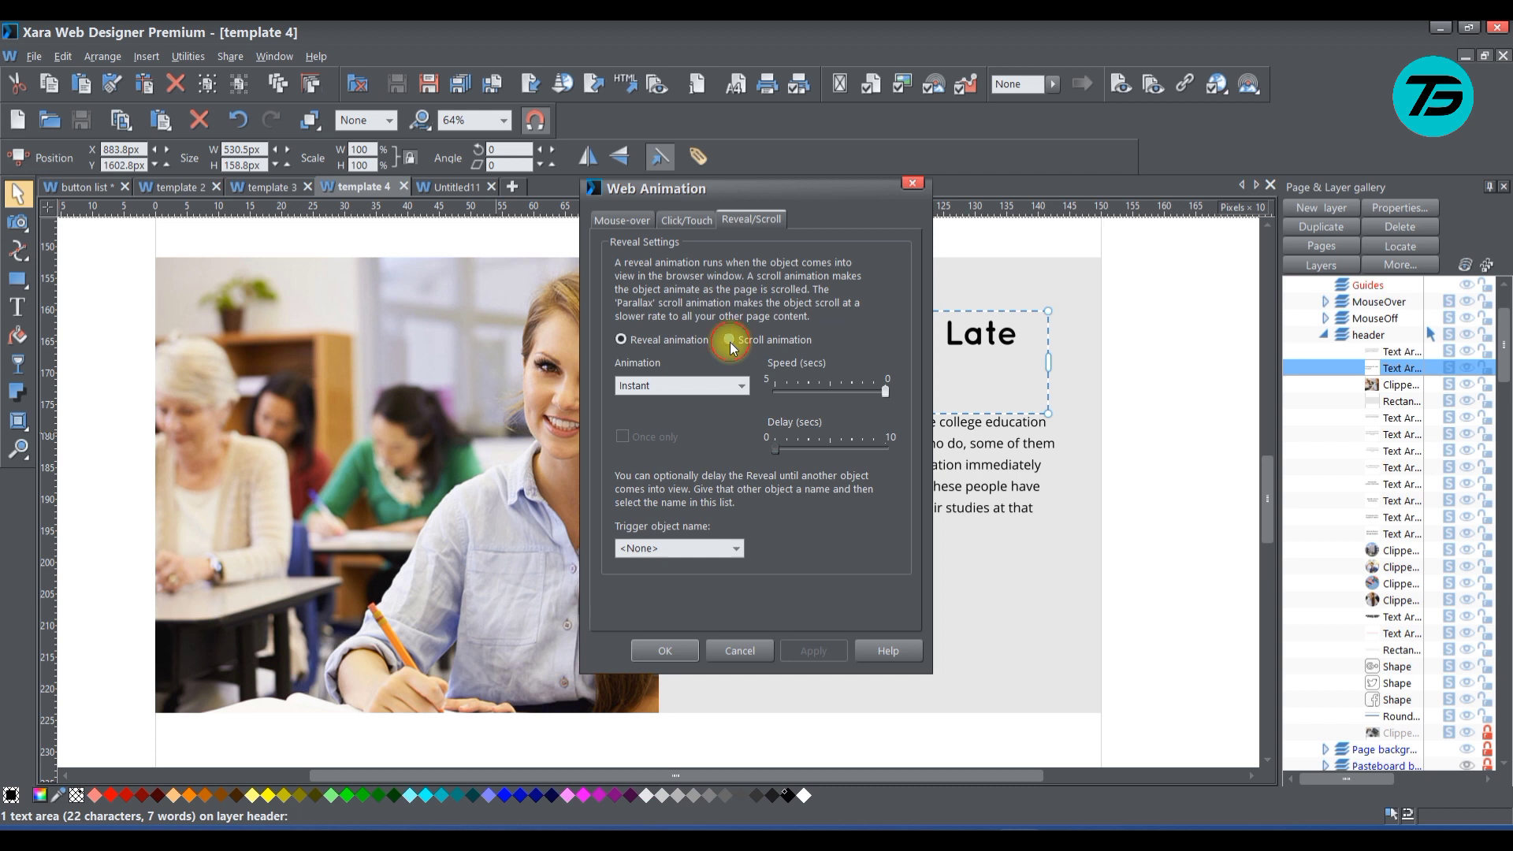
left_click(730, 341)
left_click(741, 386)
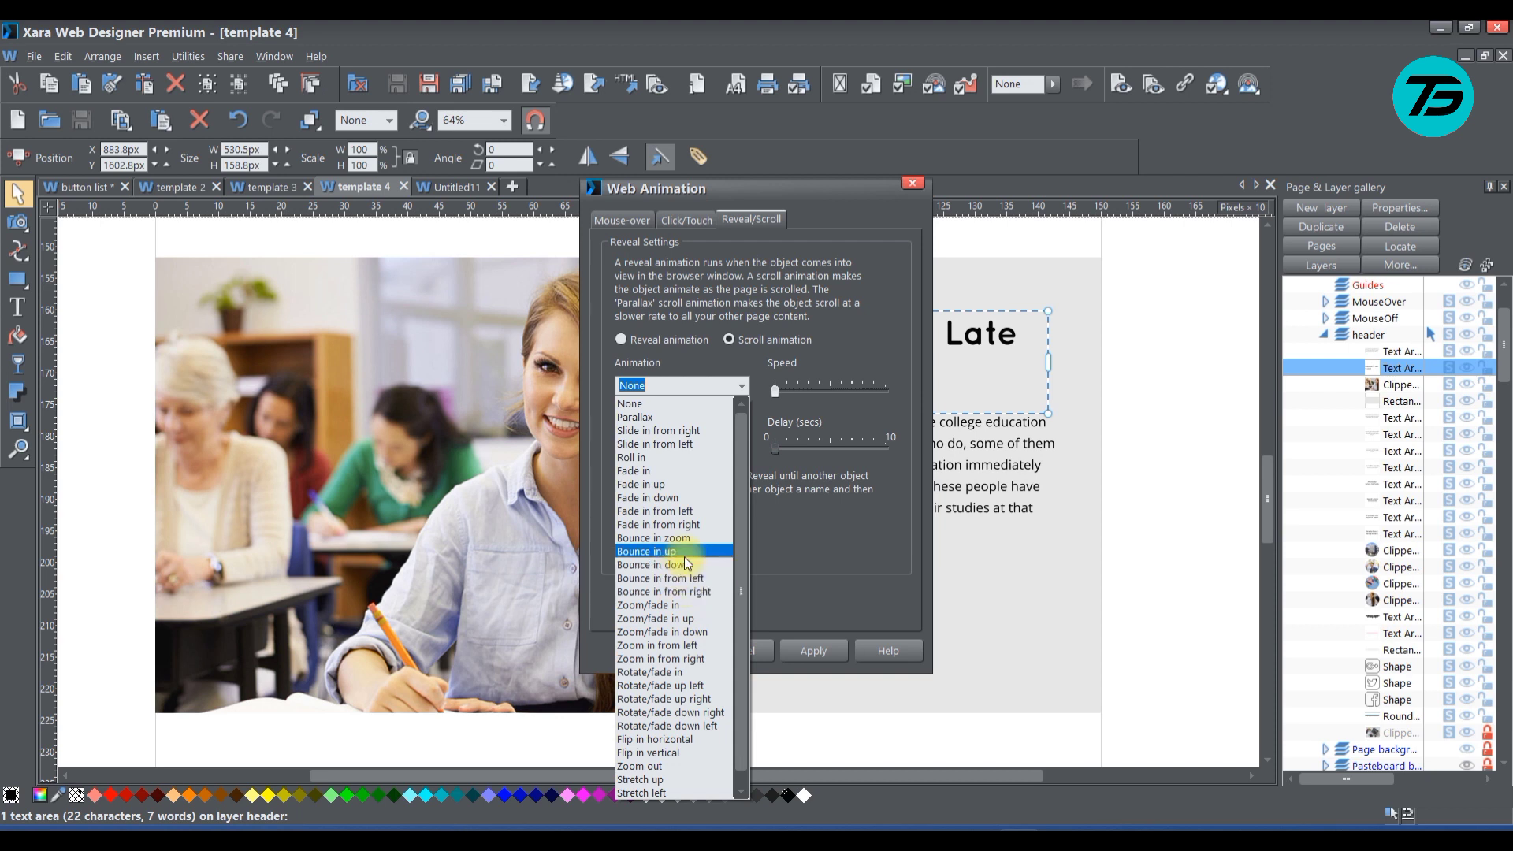
left_click(671, 512)
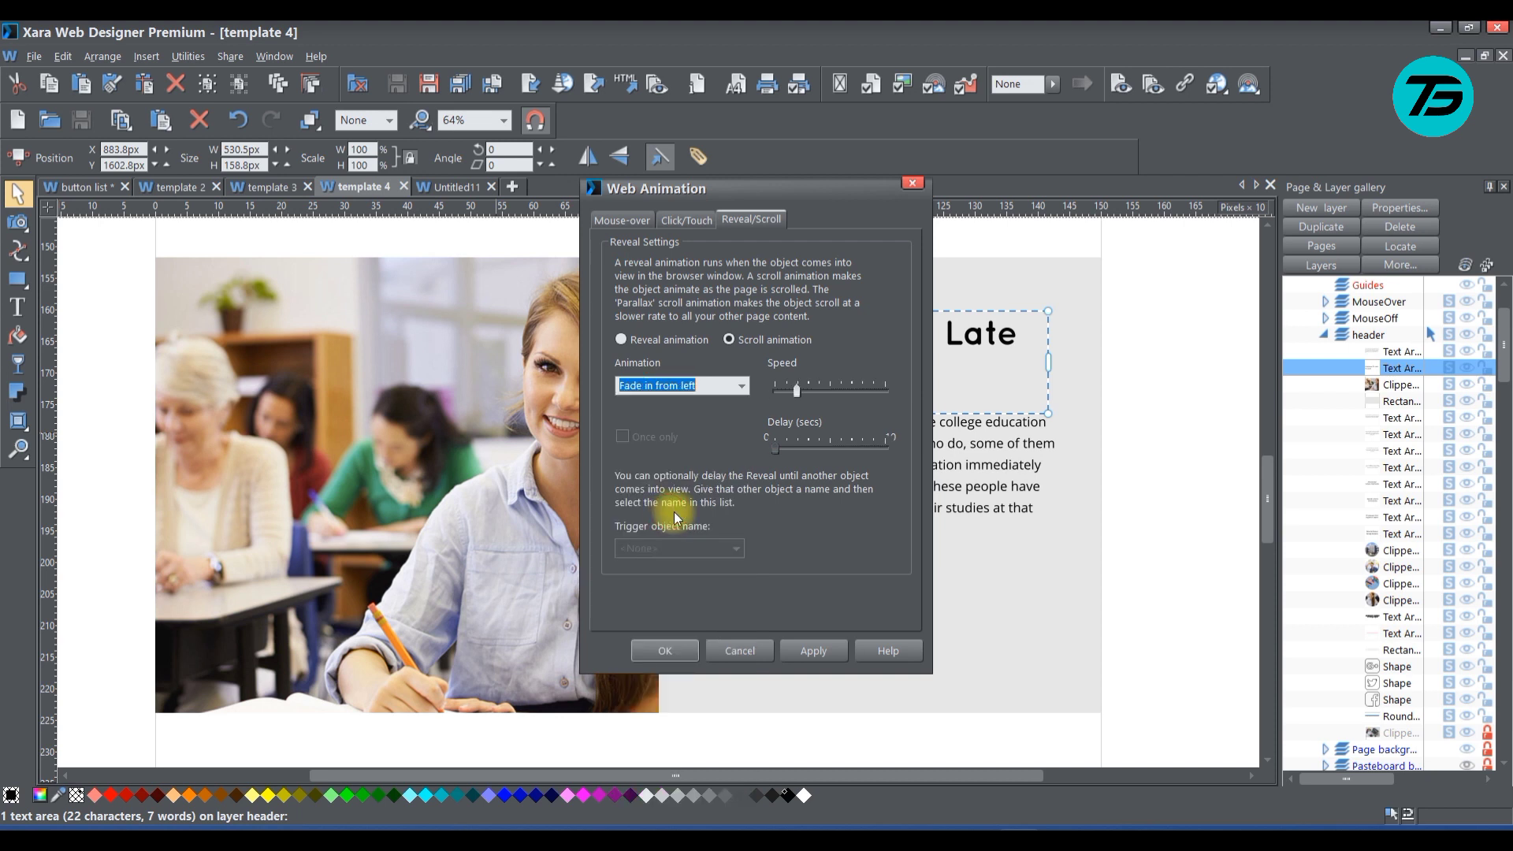
left_click(811, 645)
left_click(642, 651)
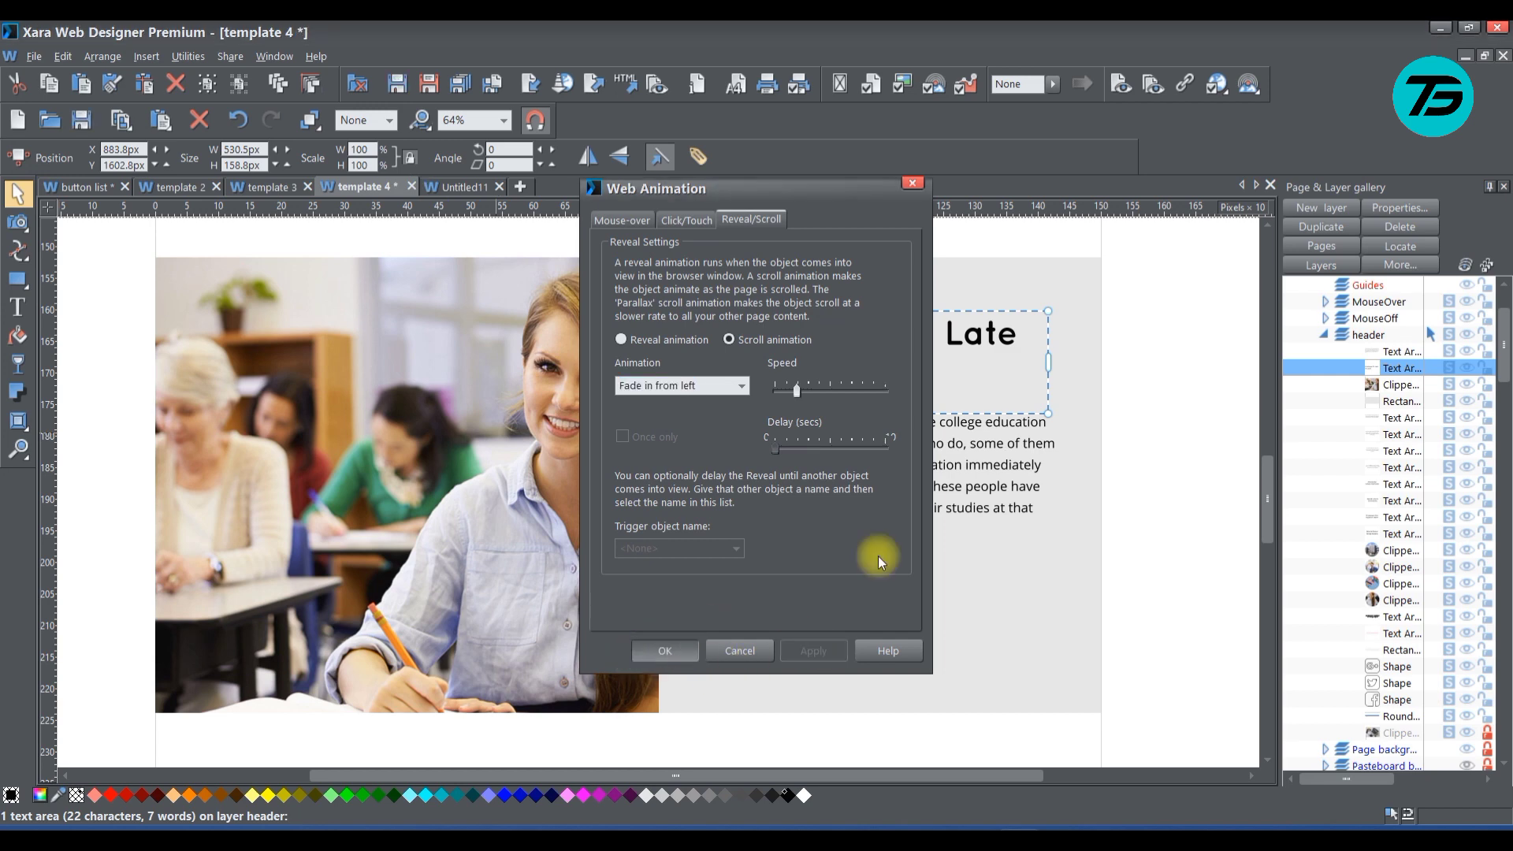
Give the paragraph below the heading a Bounce in from left scroll animation with a slightly raised speed
left_click(965, 471)
right_click(965, 472)
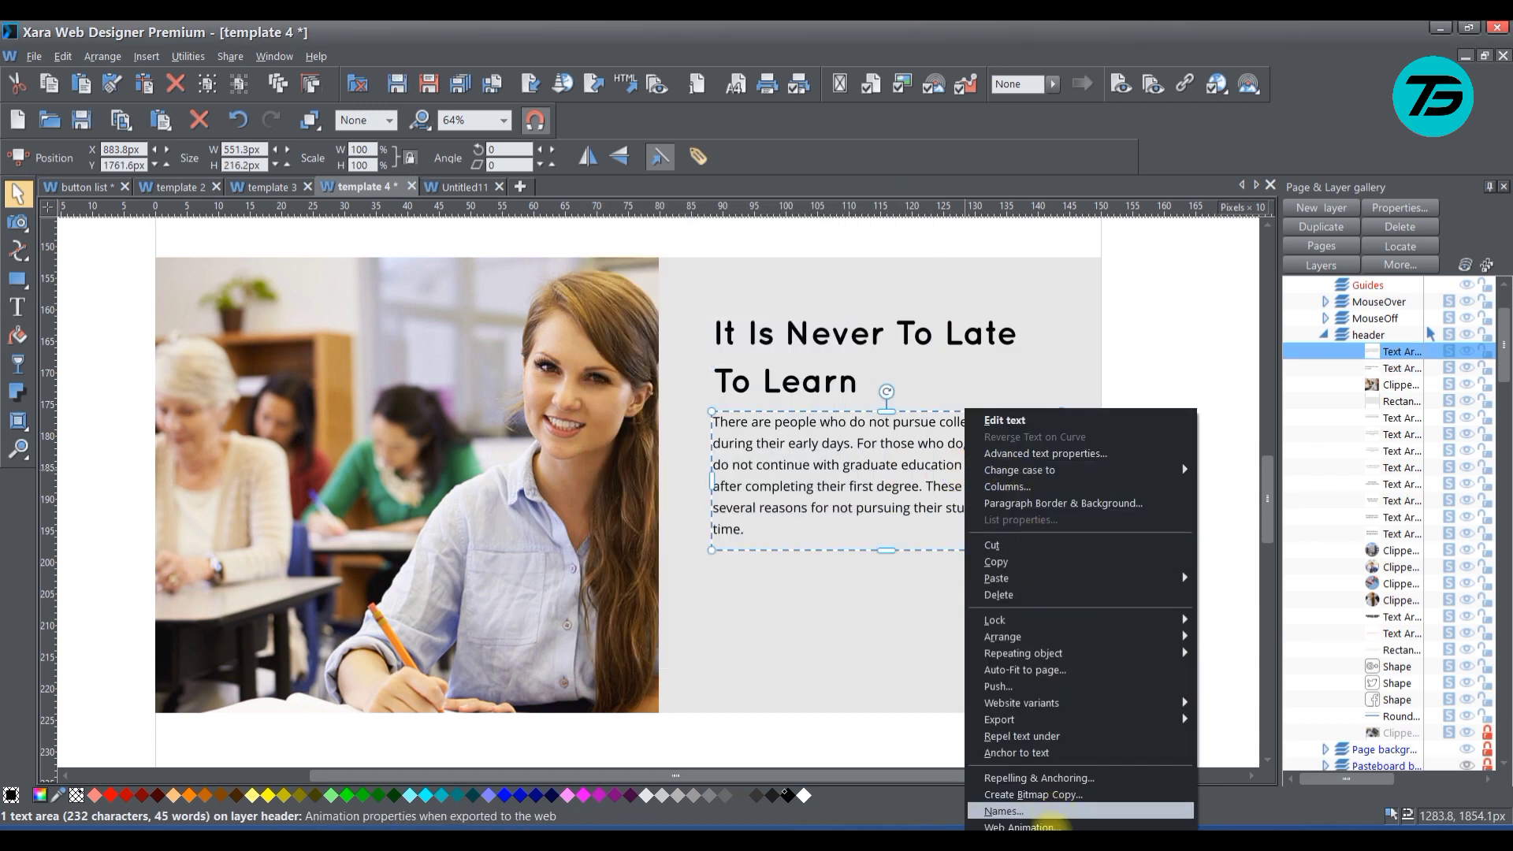
left_click(1023, 826)
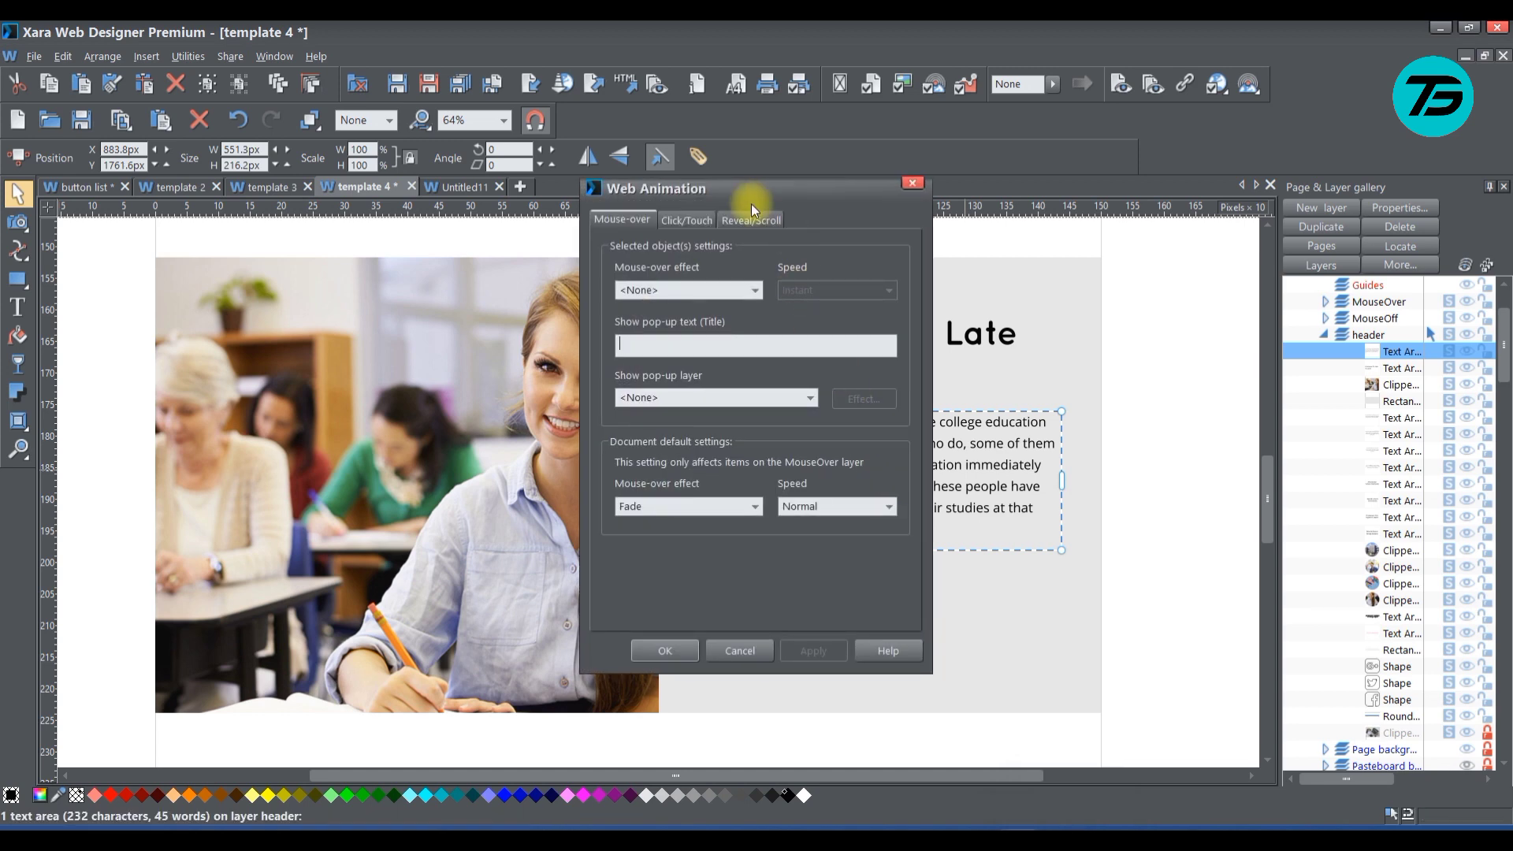
left_click(761, 221)
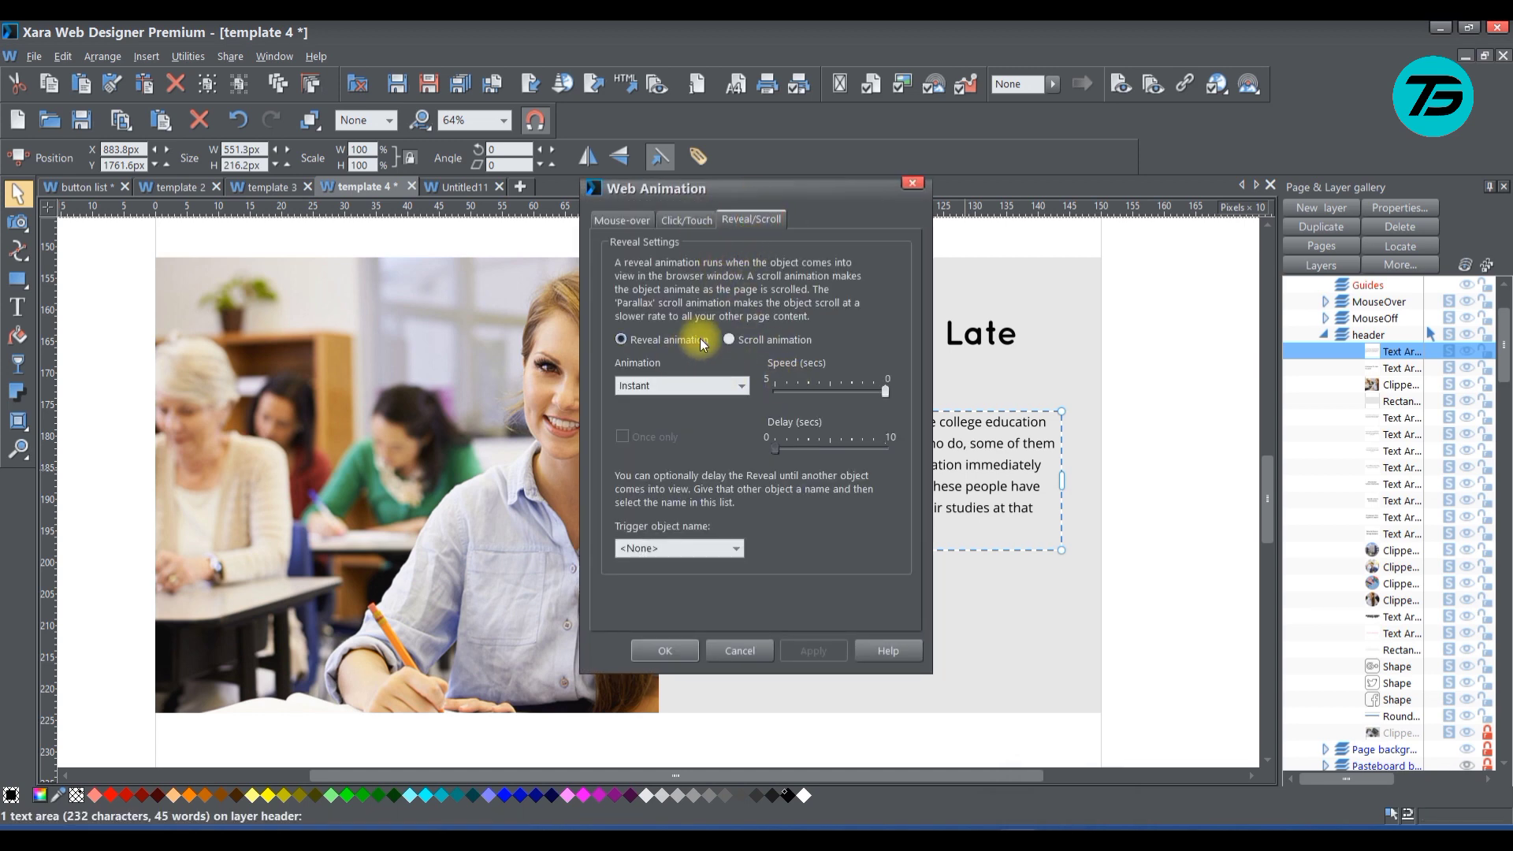
left_click(729, 339)
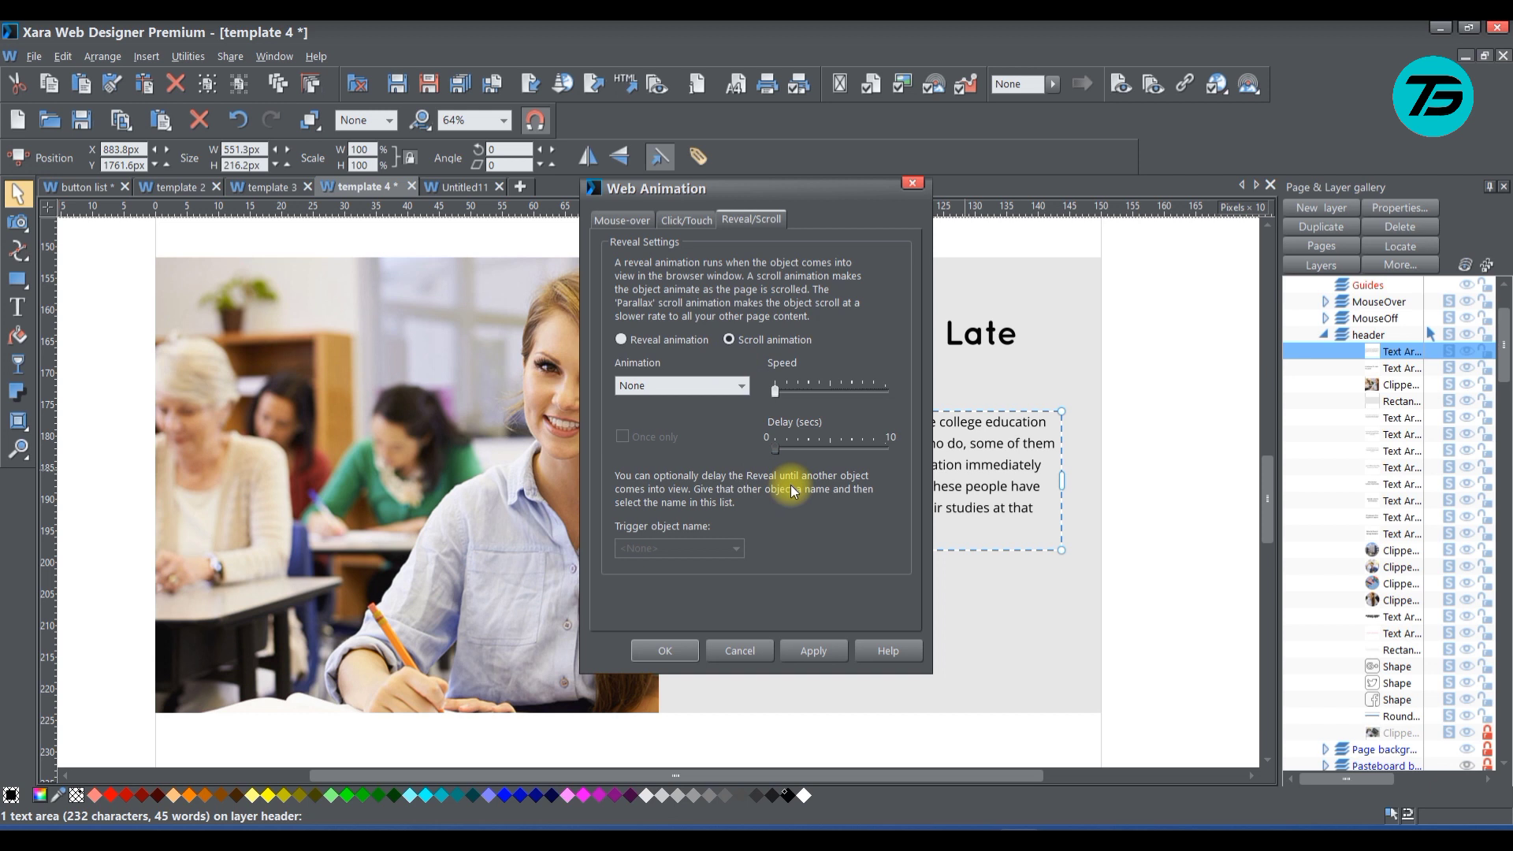
left_click(738, 386)
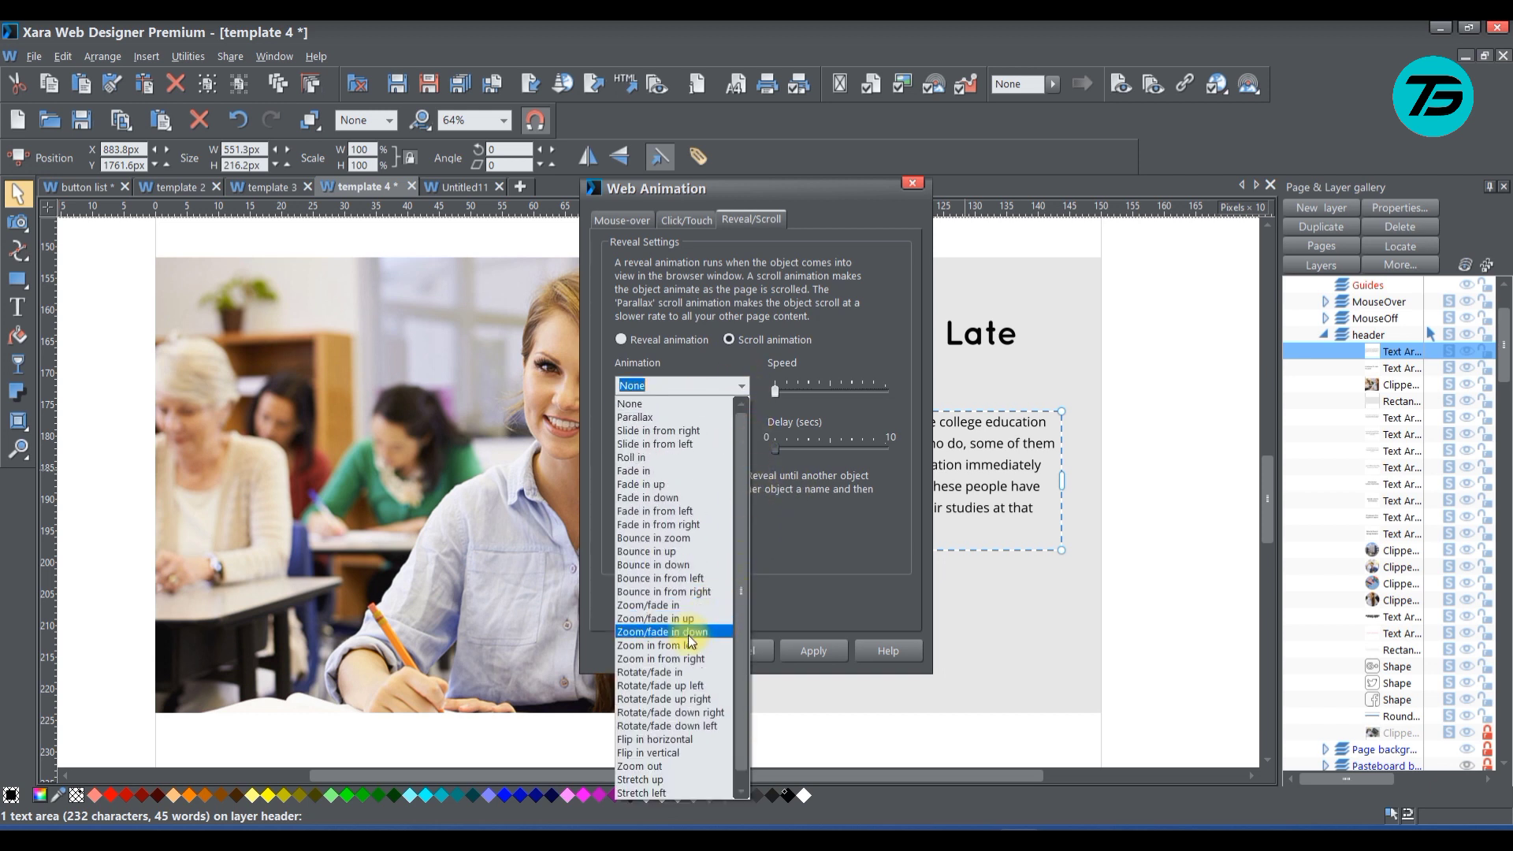
left_click(712, 580)
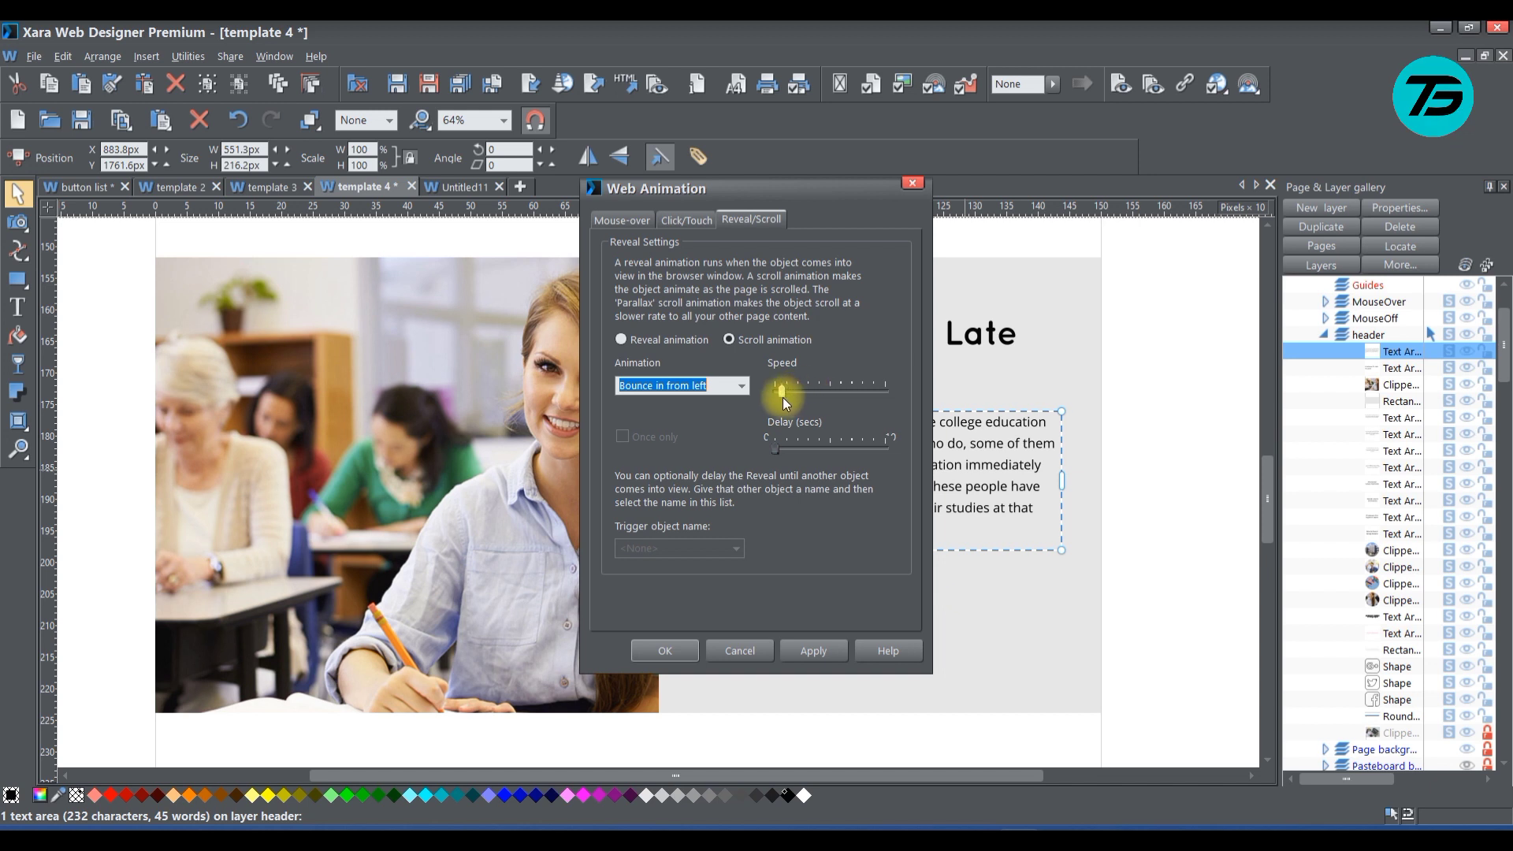
mouse_move(791, 397)
left_mouse_down()
mouse_move(812, 400)
mouse_move(795, 402)
left_mouse_up()
left_click(666, 650)
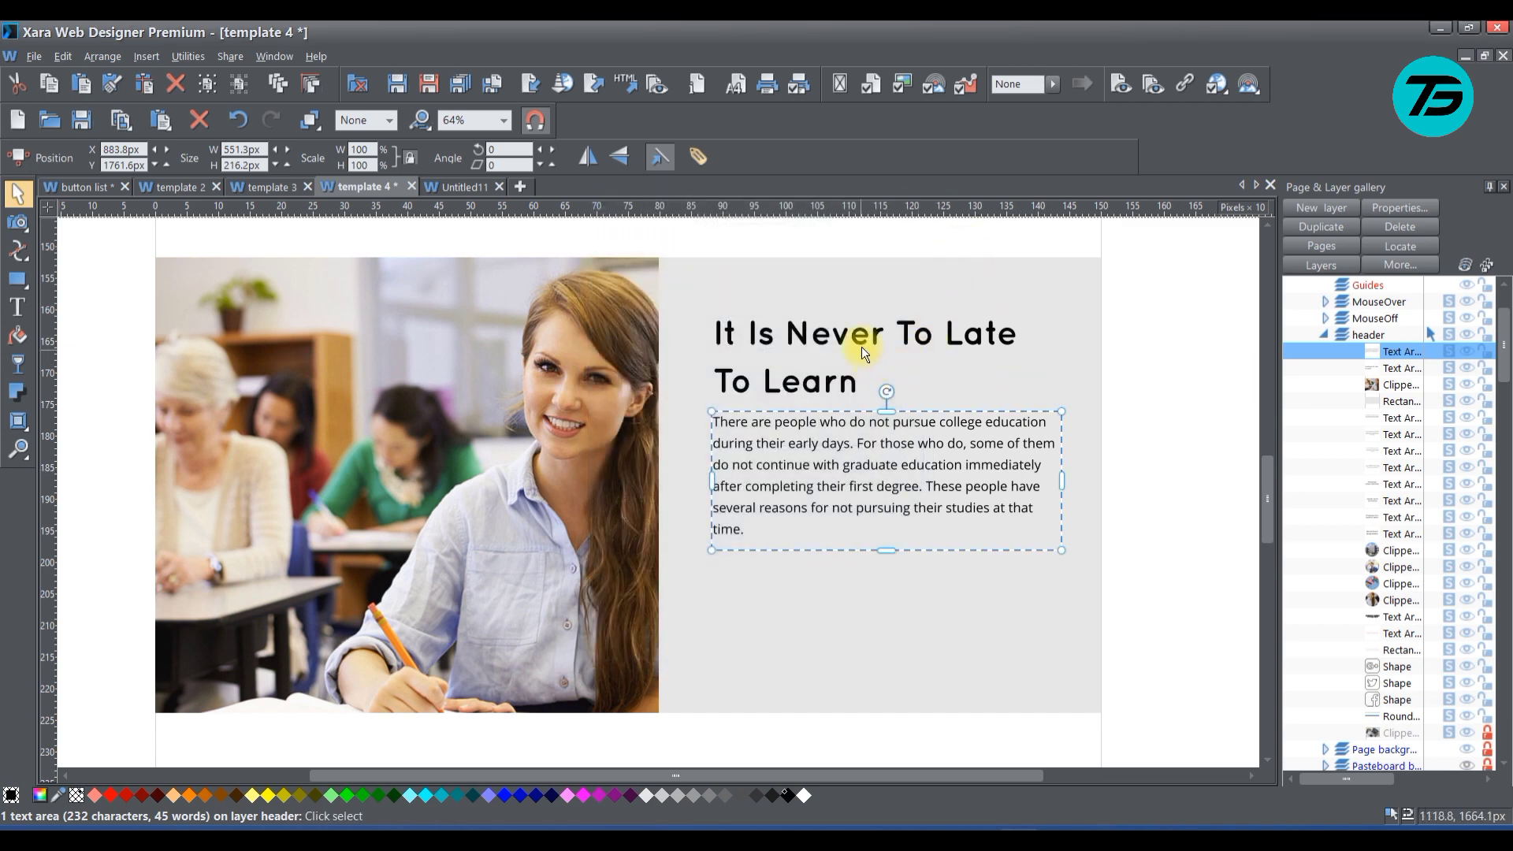
Raise the speed of the heading's scroll animation to about 40% of its range
right_click(863, 339)
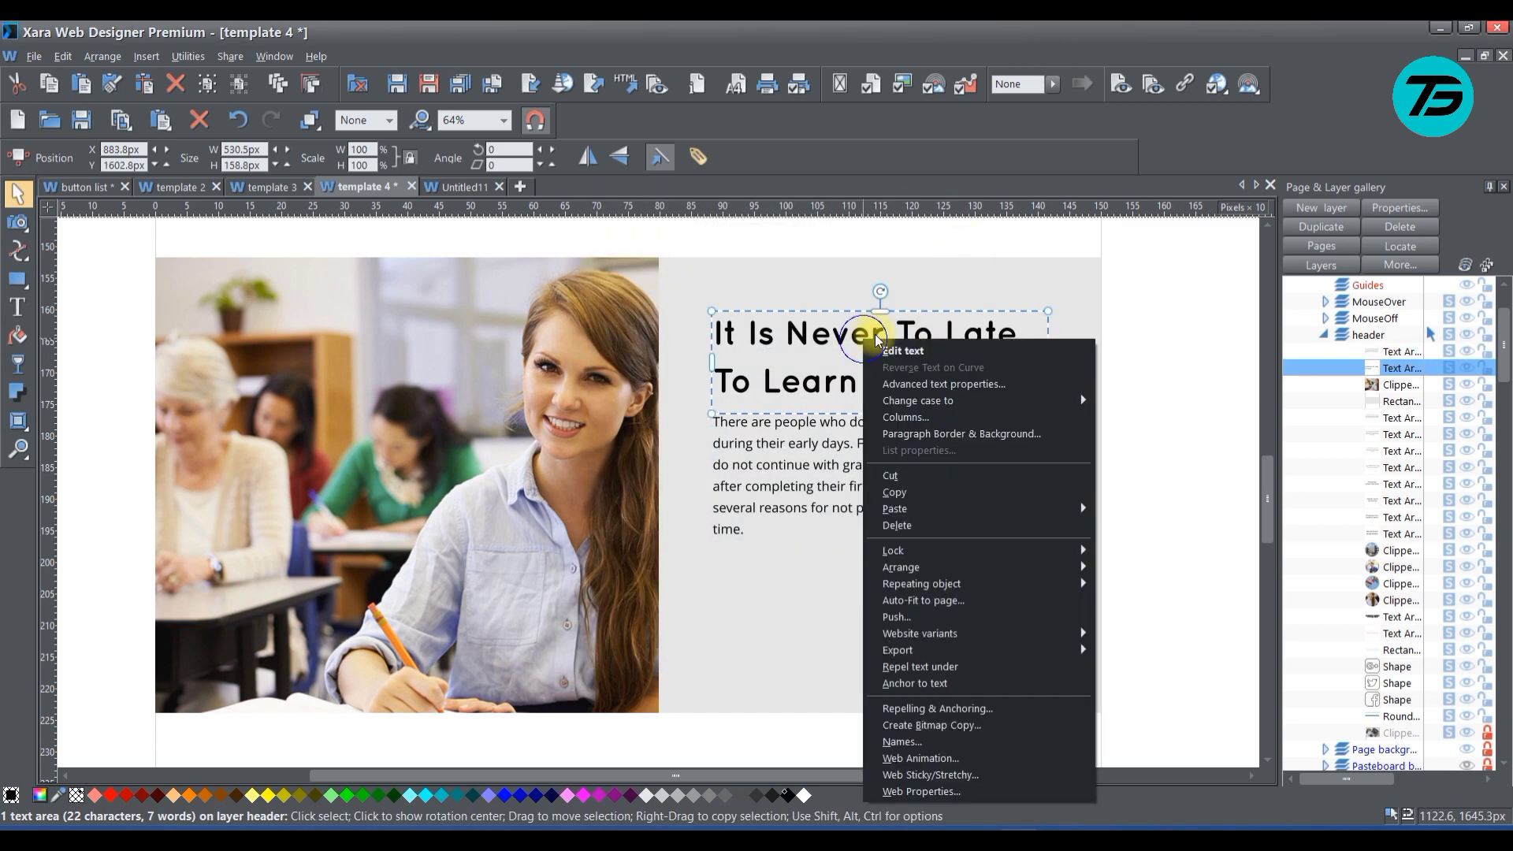
left_click(921, 758)
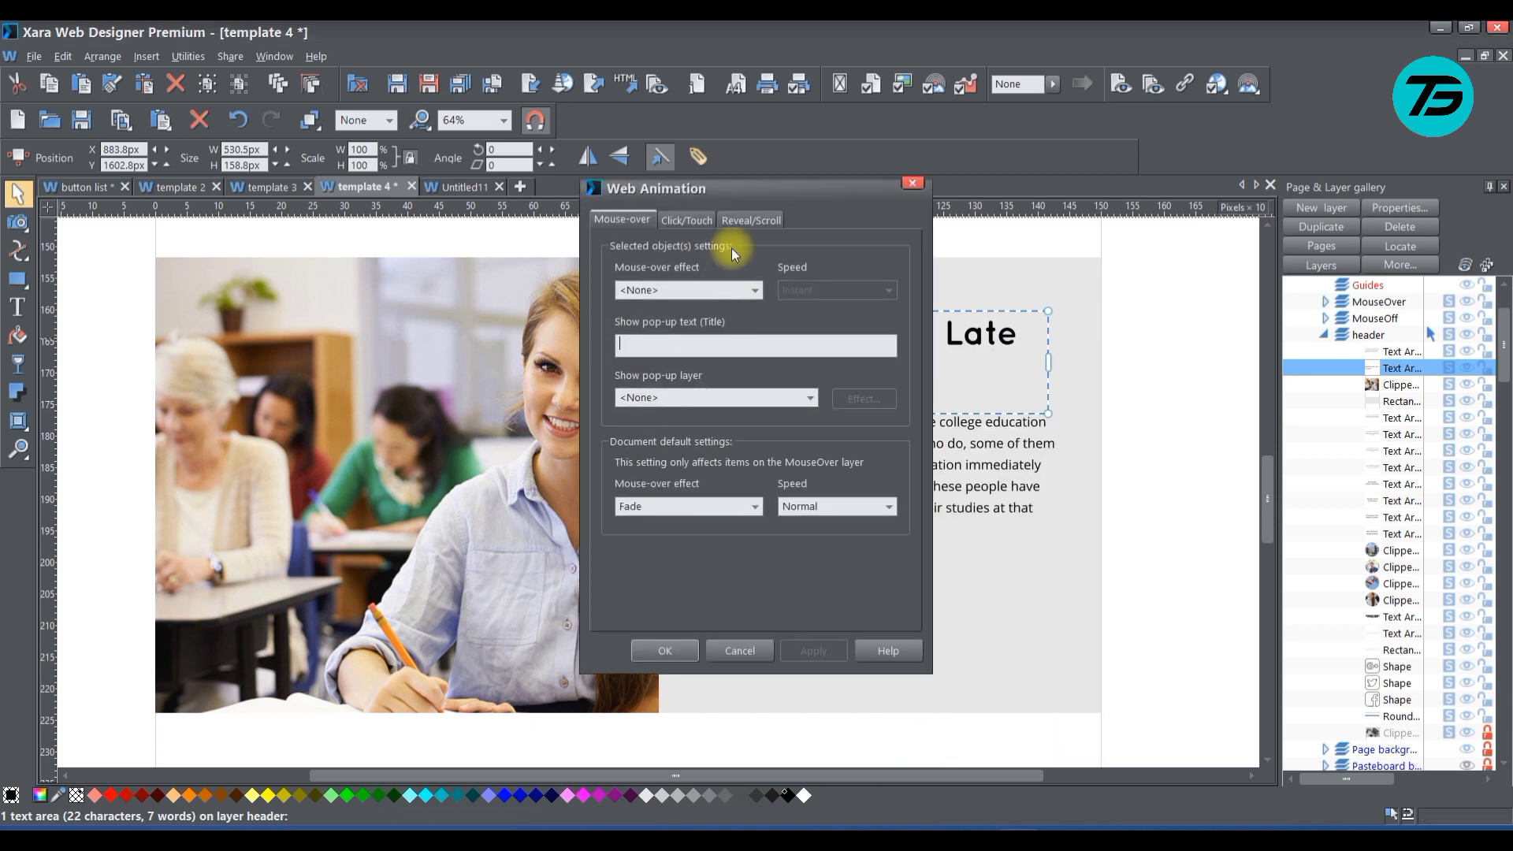
left_click(747, 220)
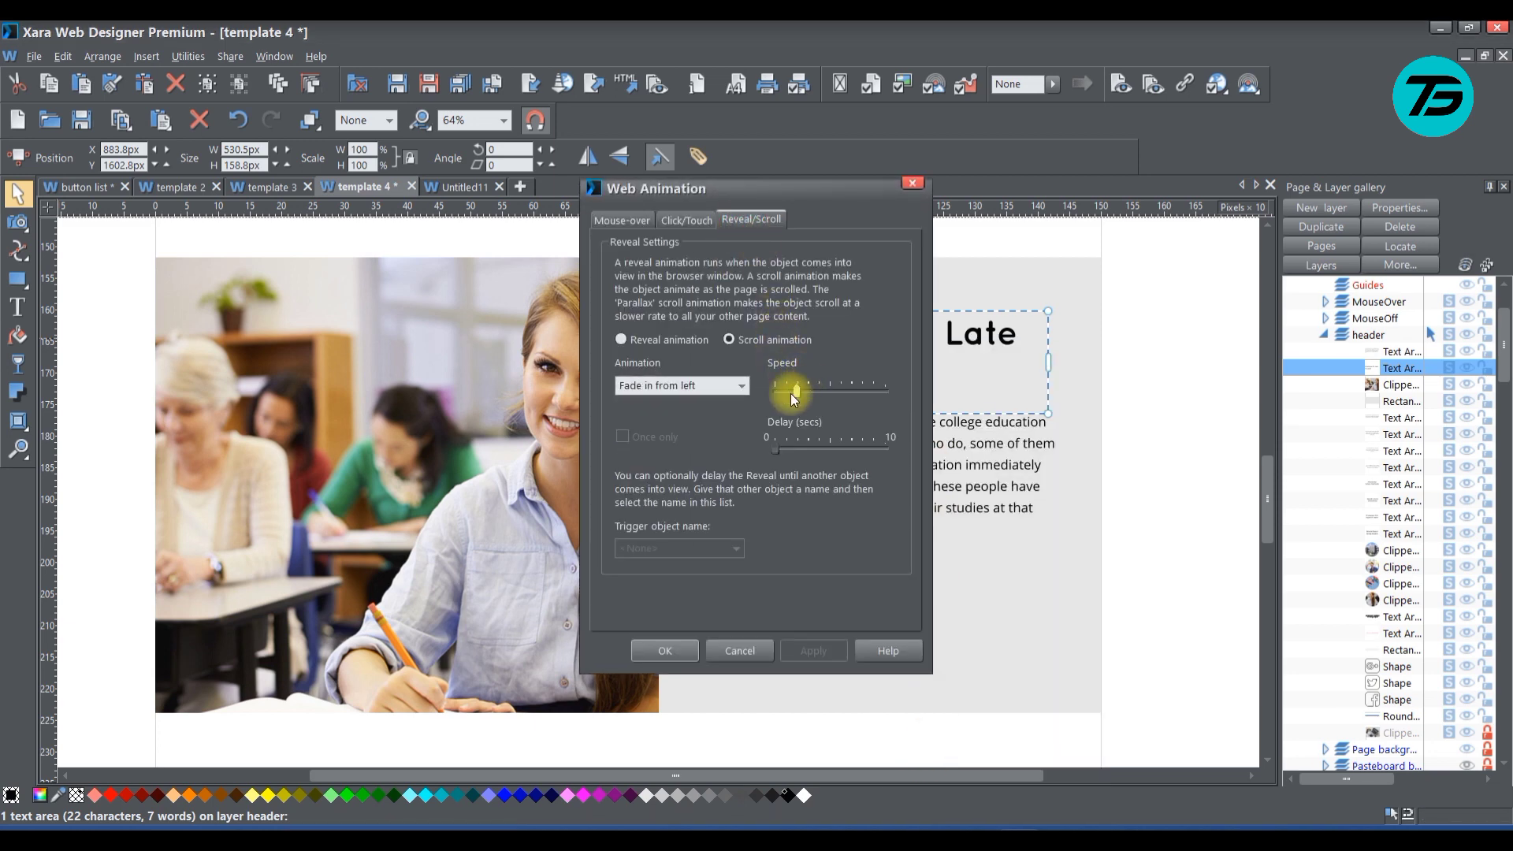
left_click_drag(793, 392, 808, 394)
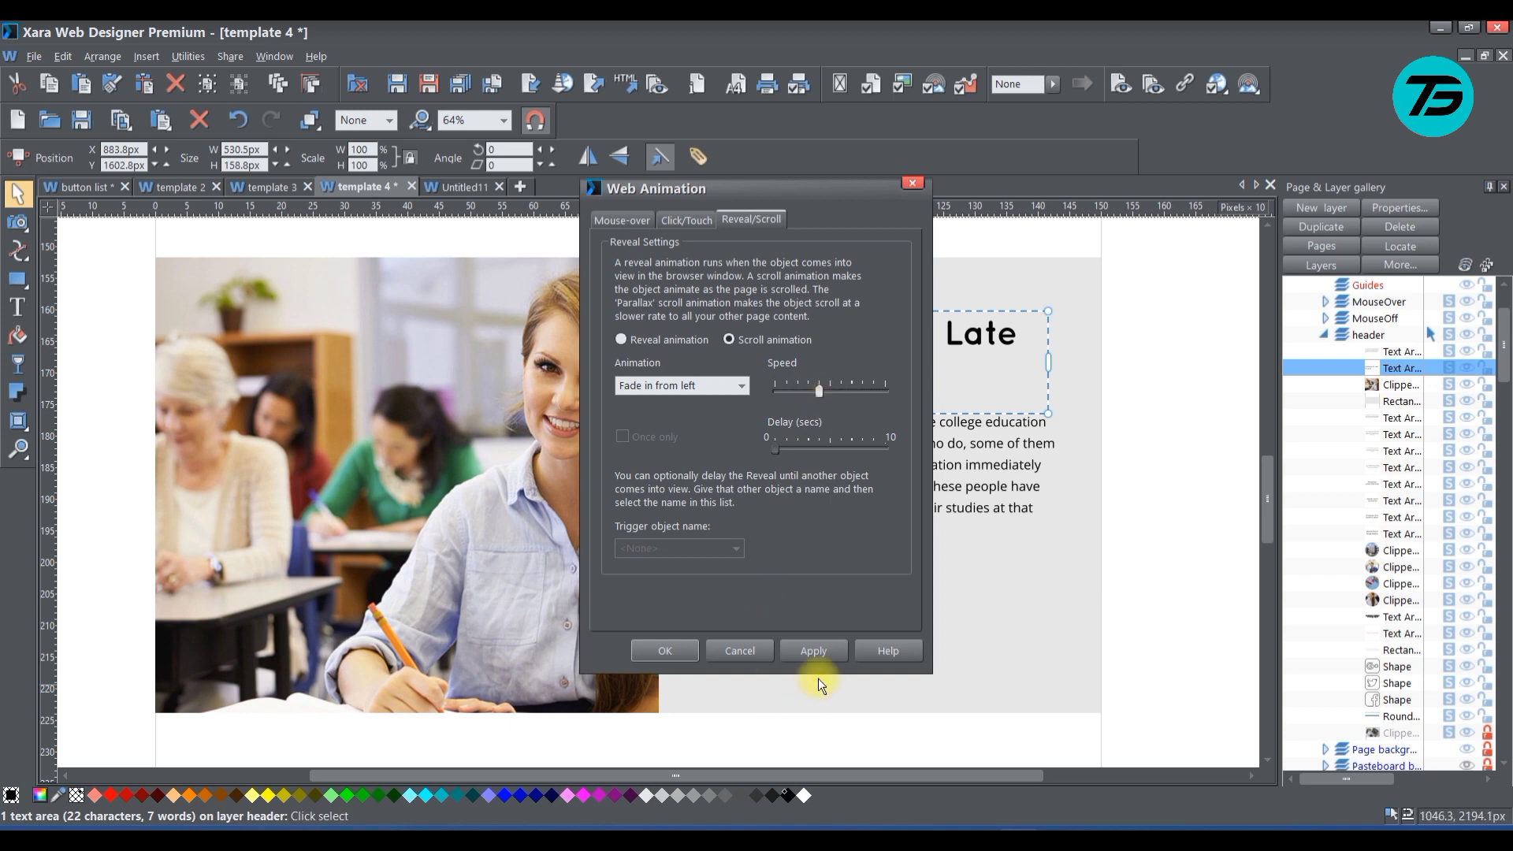
left_click(679, 653)
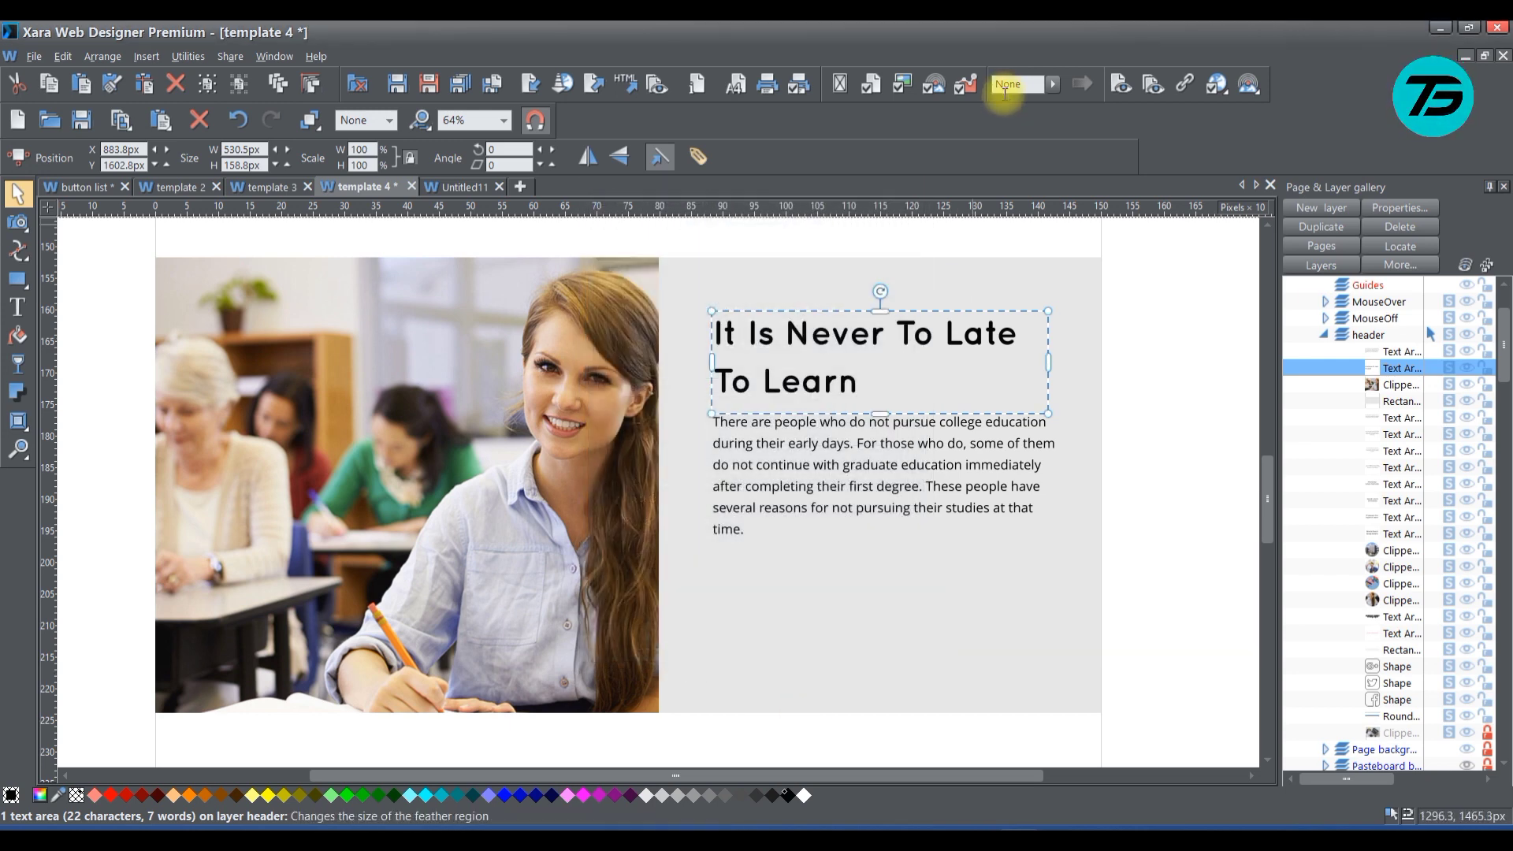
Preview the page in the browser and examine how the heading and paragraph animate beside the classroom photo during scrolling
left_click(1119, 84)
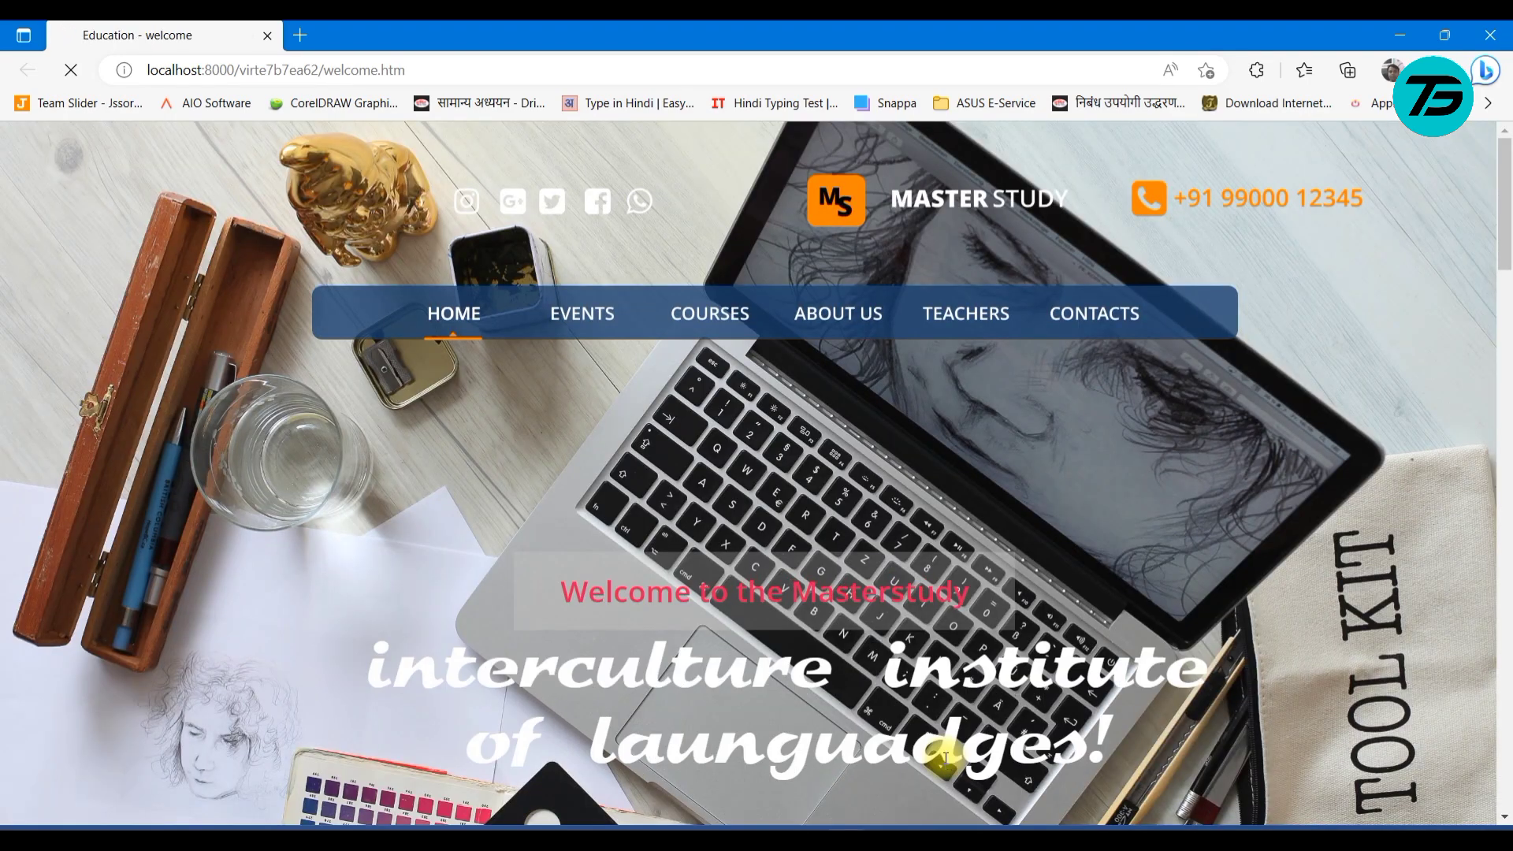
scroll(1012, 646, "down", 15)
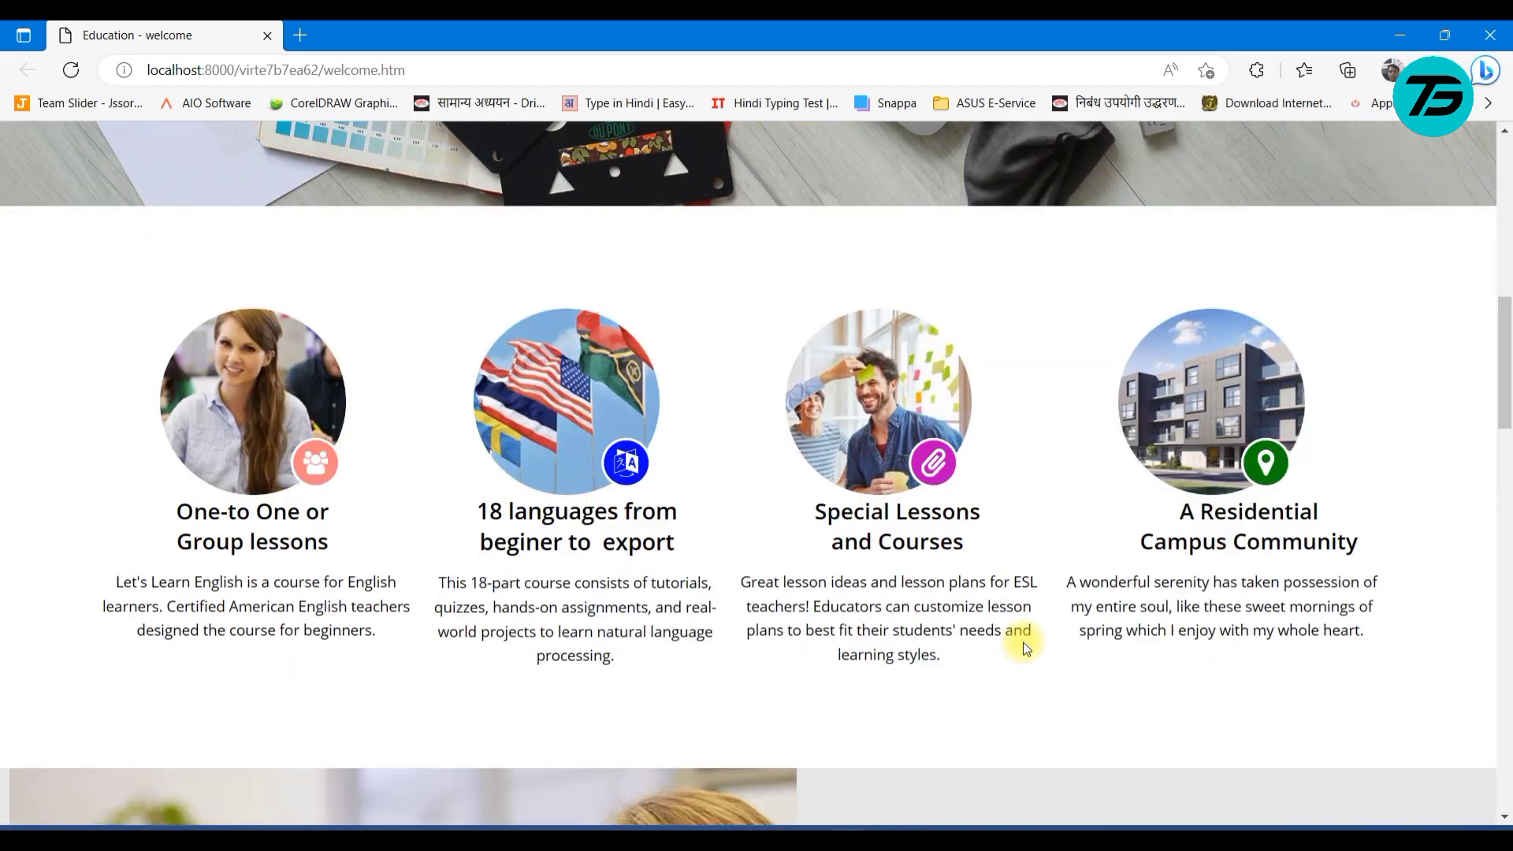
scroll(1004, 721, "down", 7)
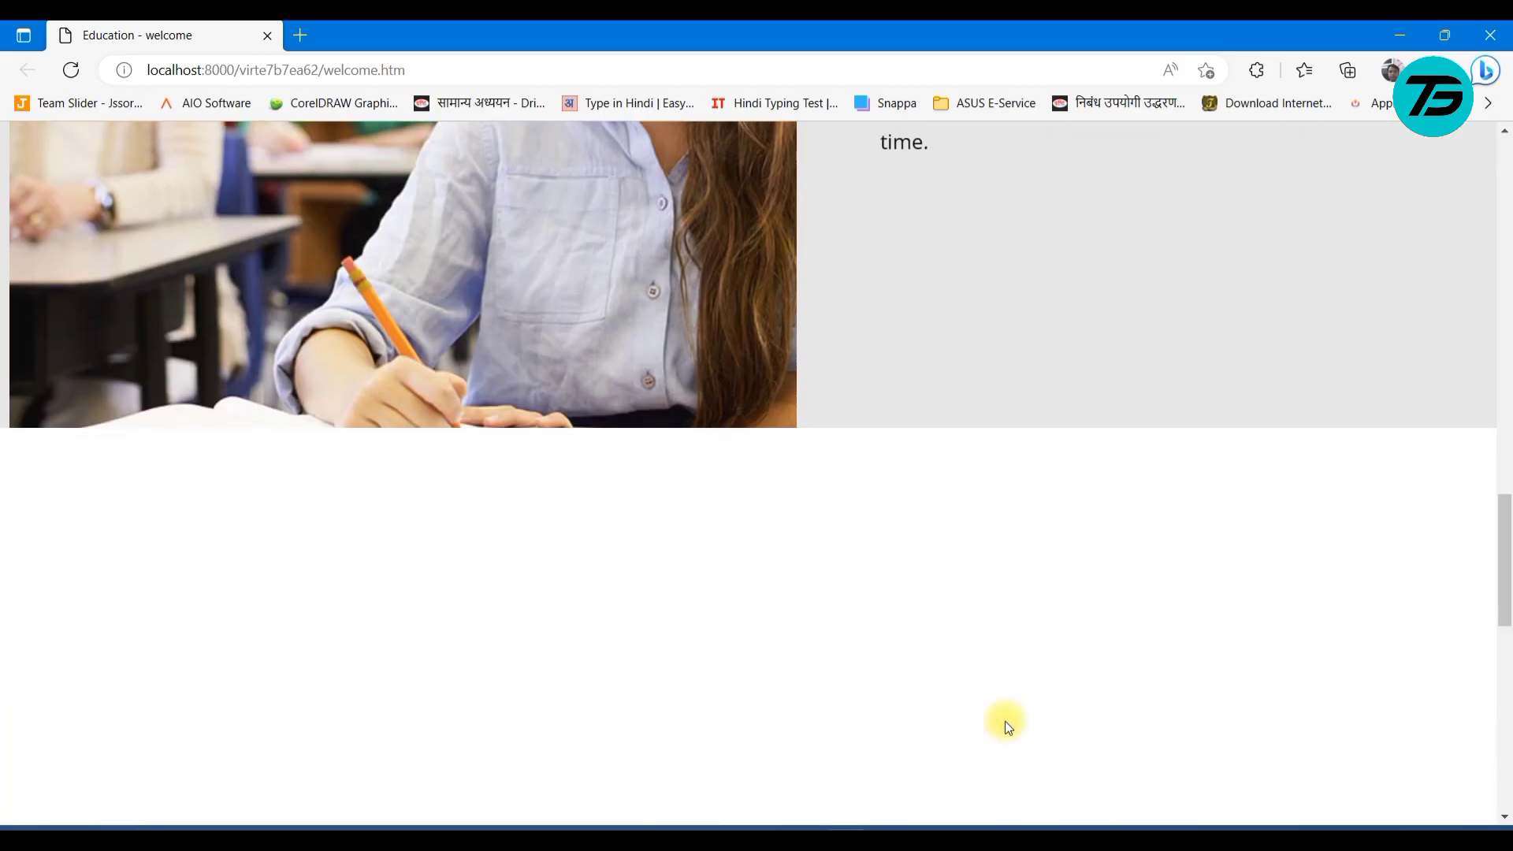
scroll(1005, 721, "up", 5)
scroll(664, 737, "up", 6)
scroll(692, 693, "down", 6)
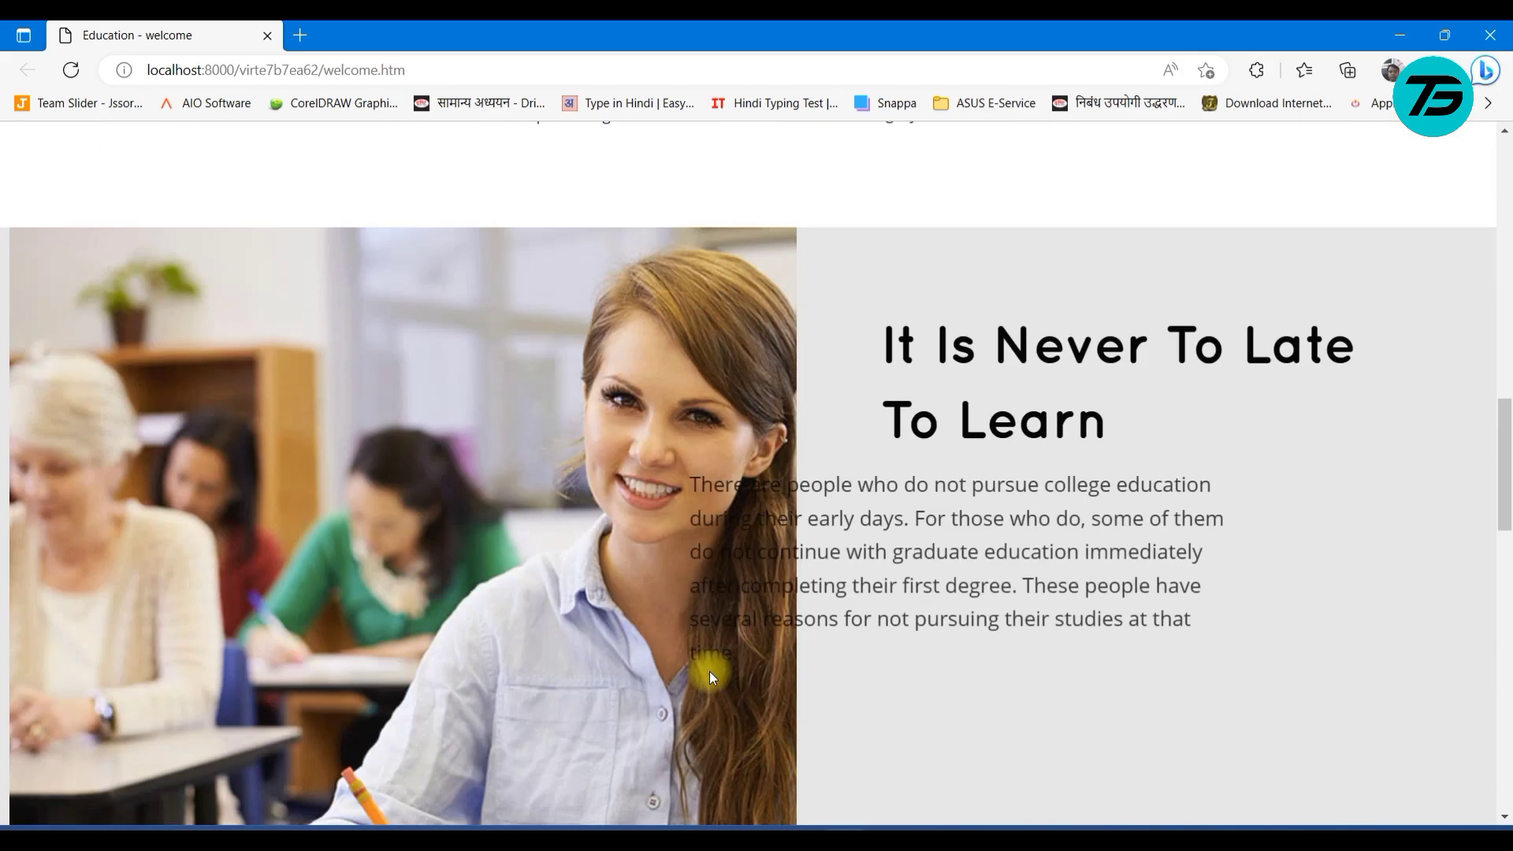
scroll(710, 673, "up", 10)
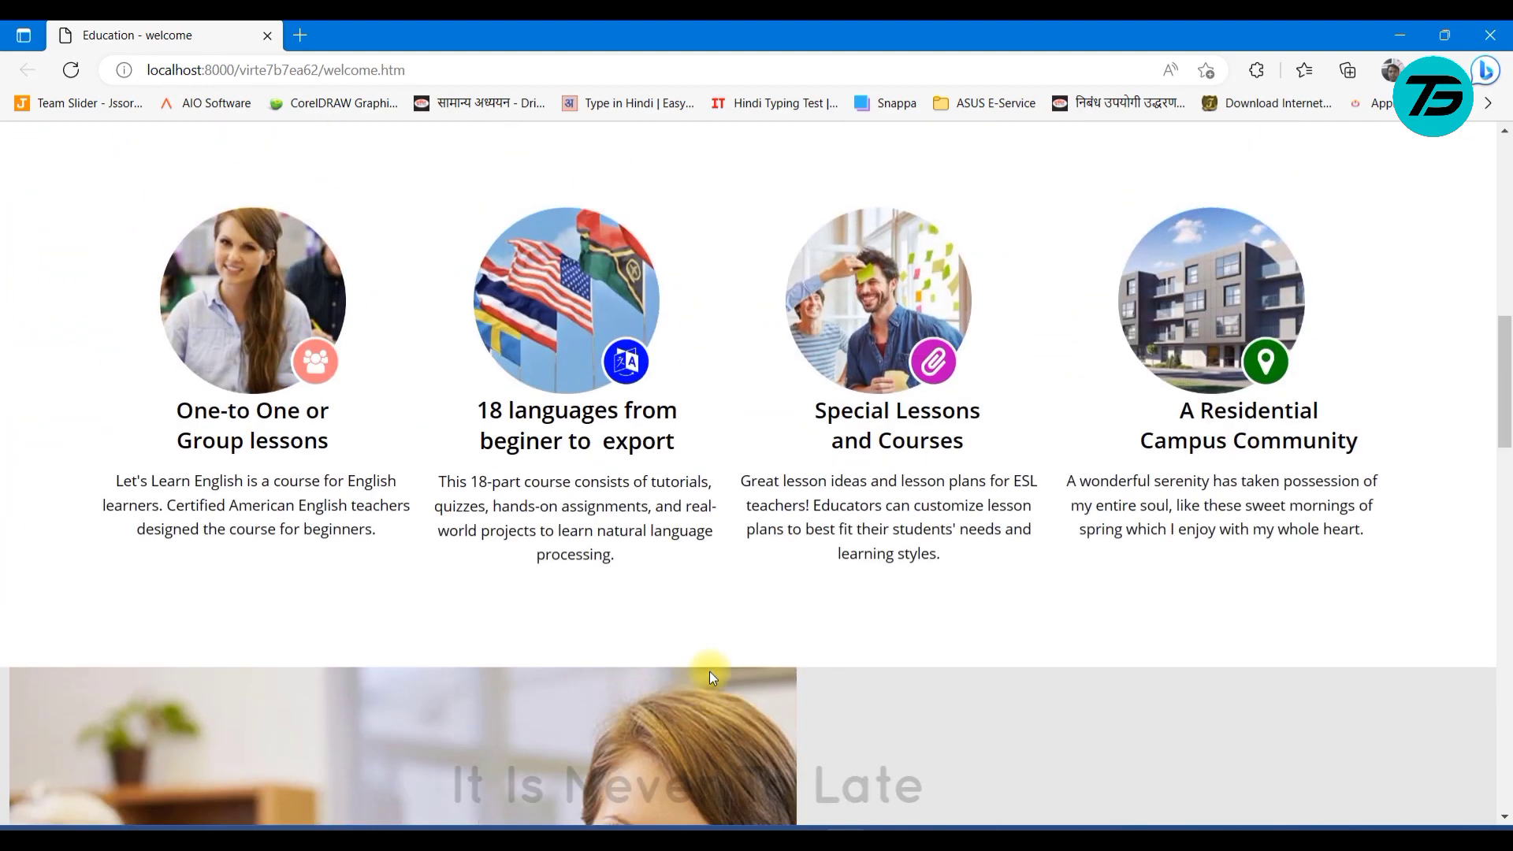
scroll(710, 672, "down", 12)
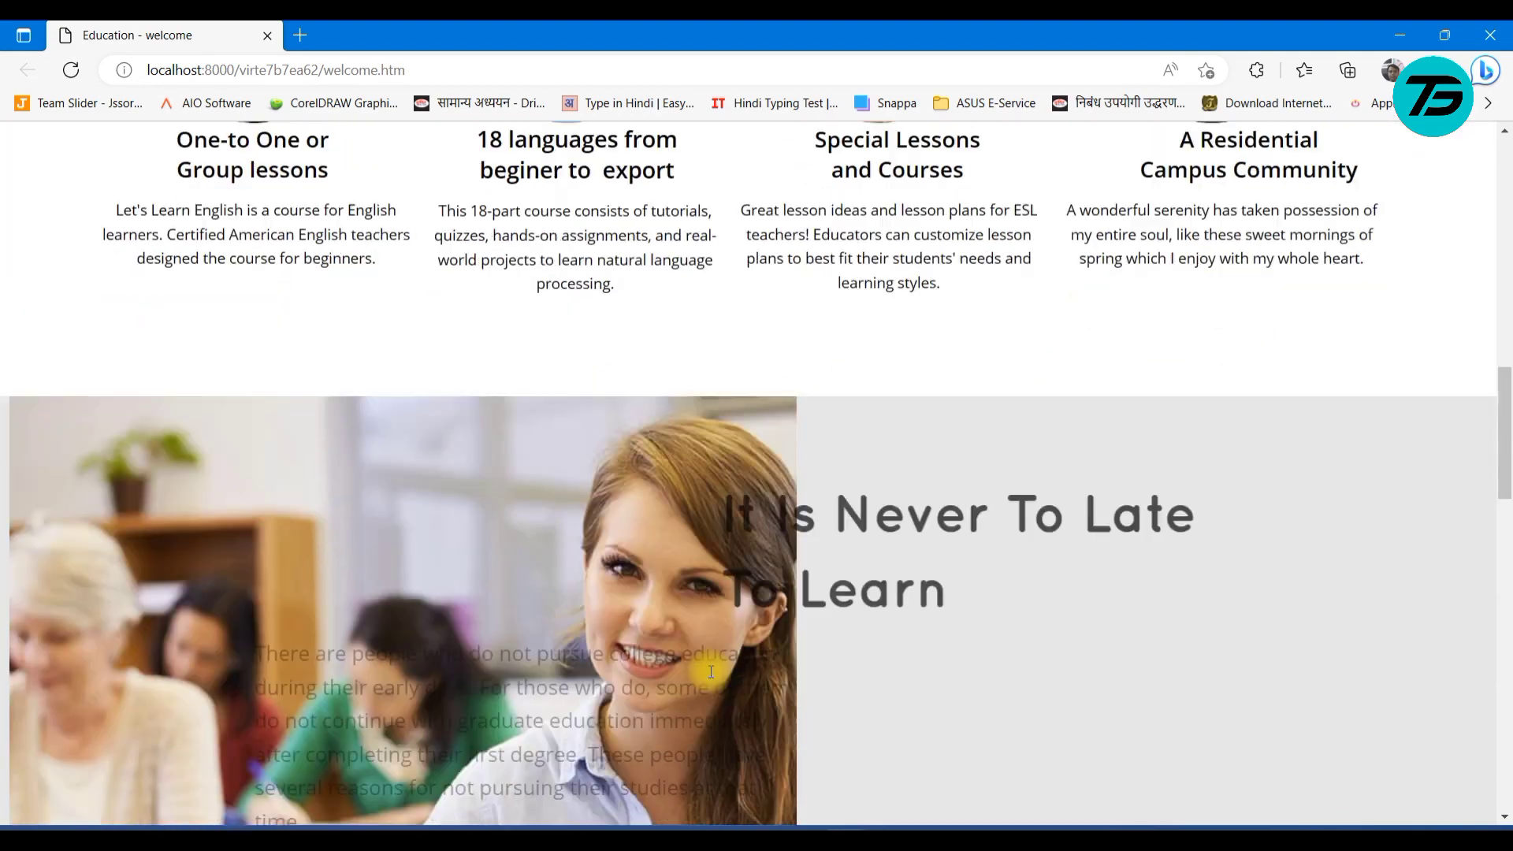
scroll(710, 672, "up", 4)
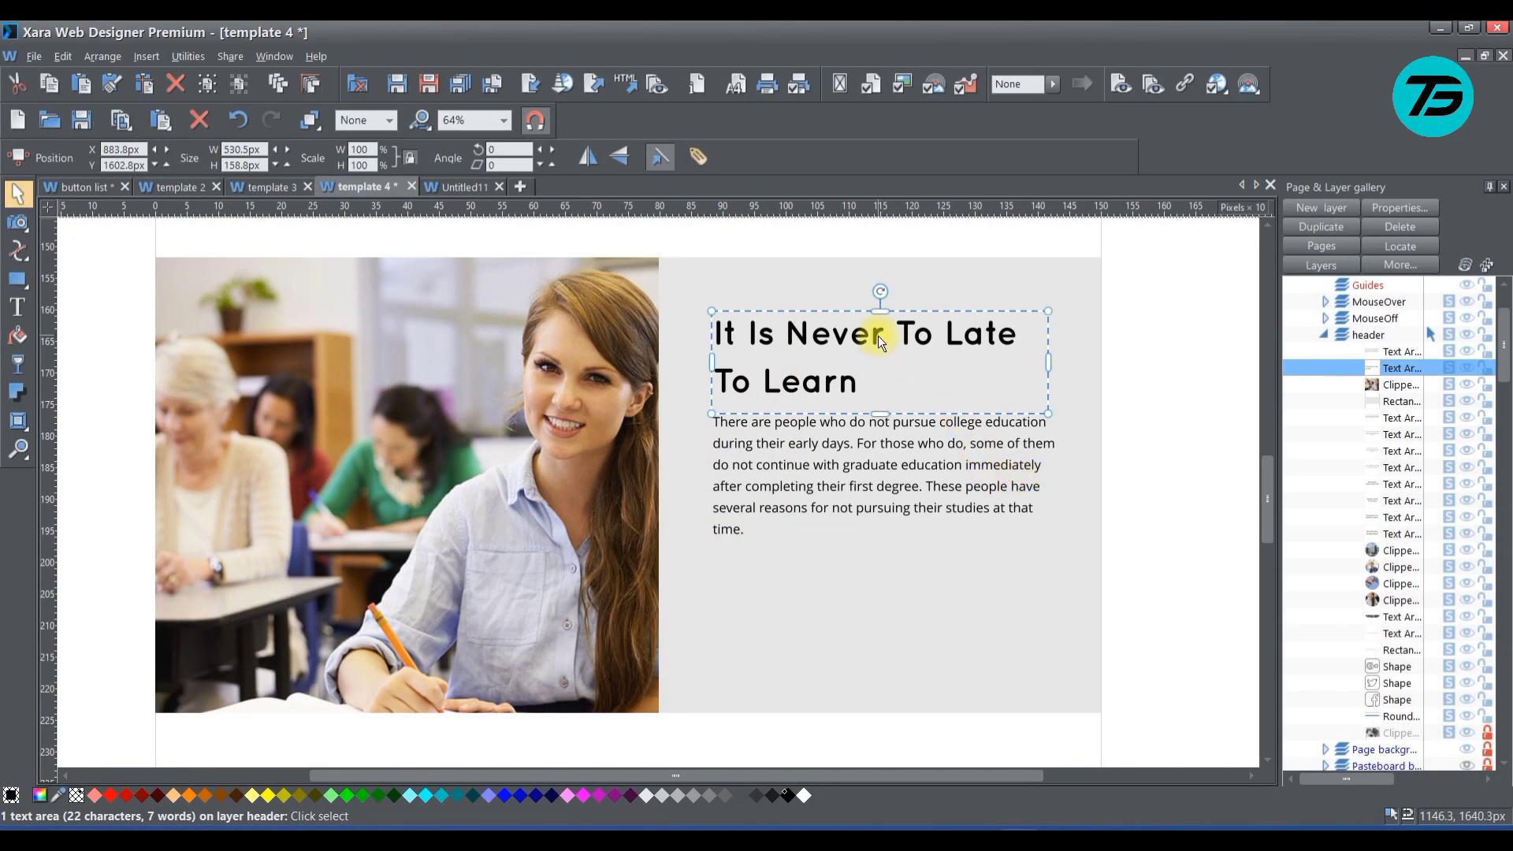
Change the heading's scroll animation to Fade in from right
right_click(878, 336)
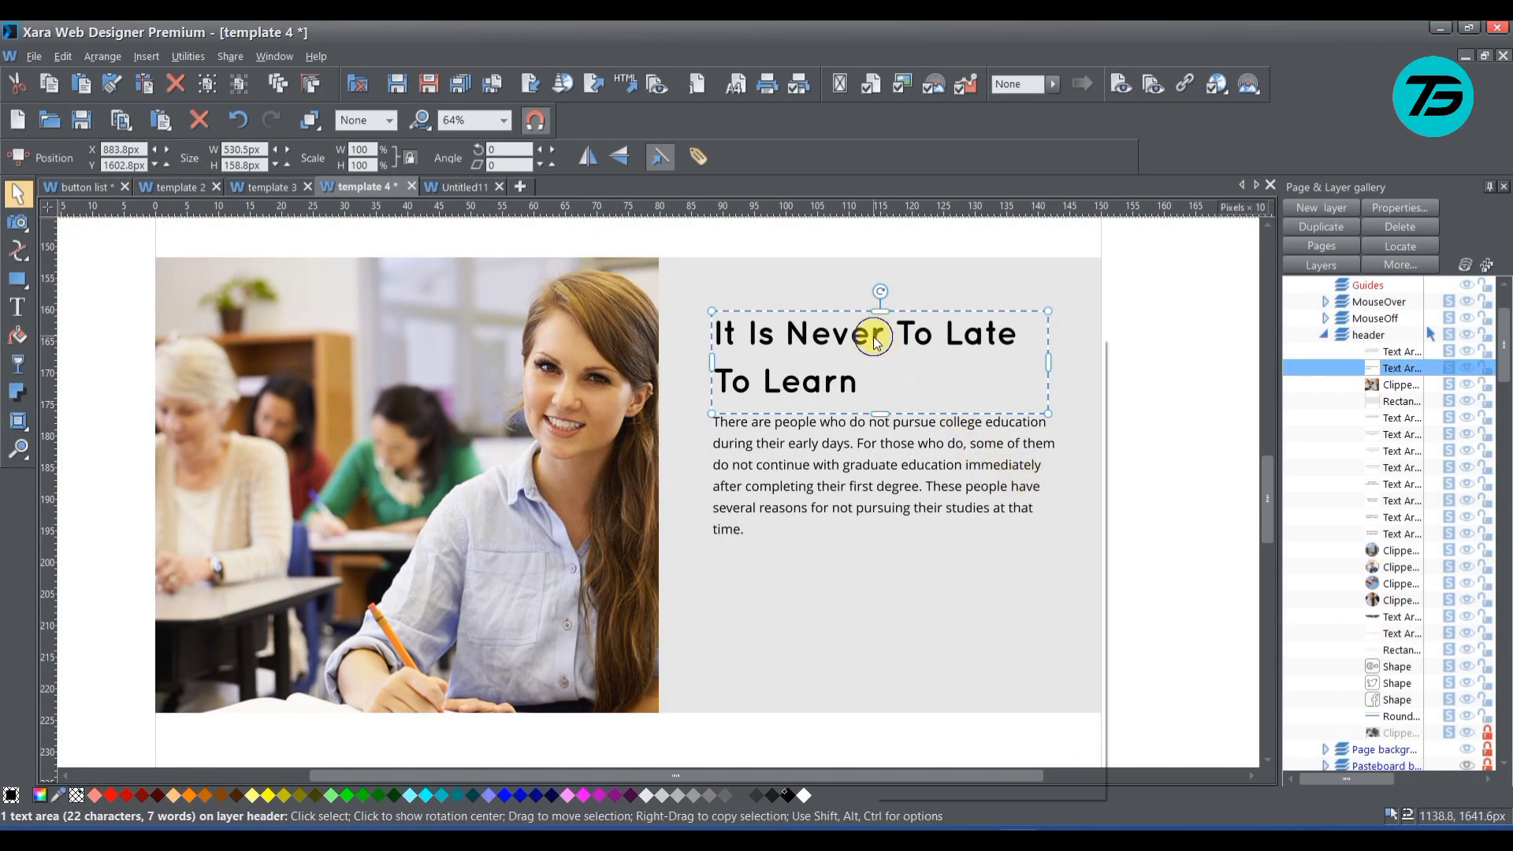
left_click(921, 759)
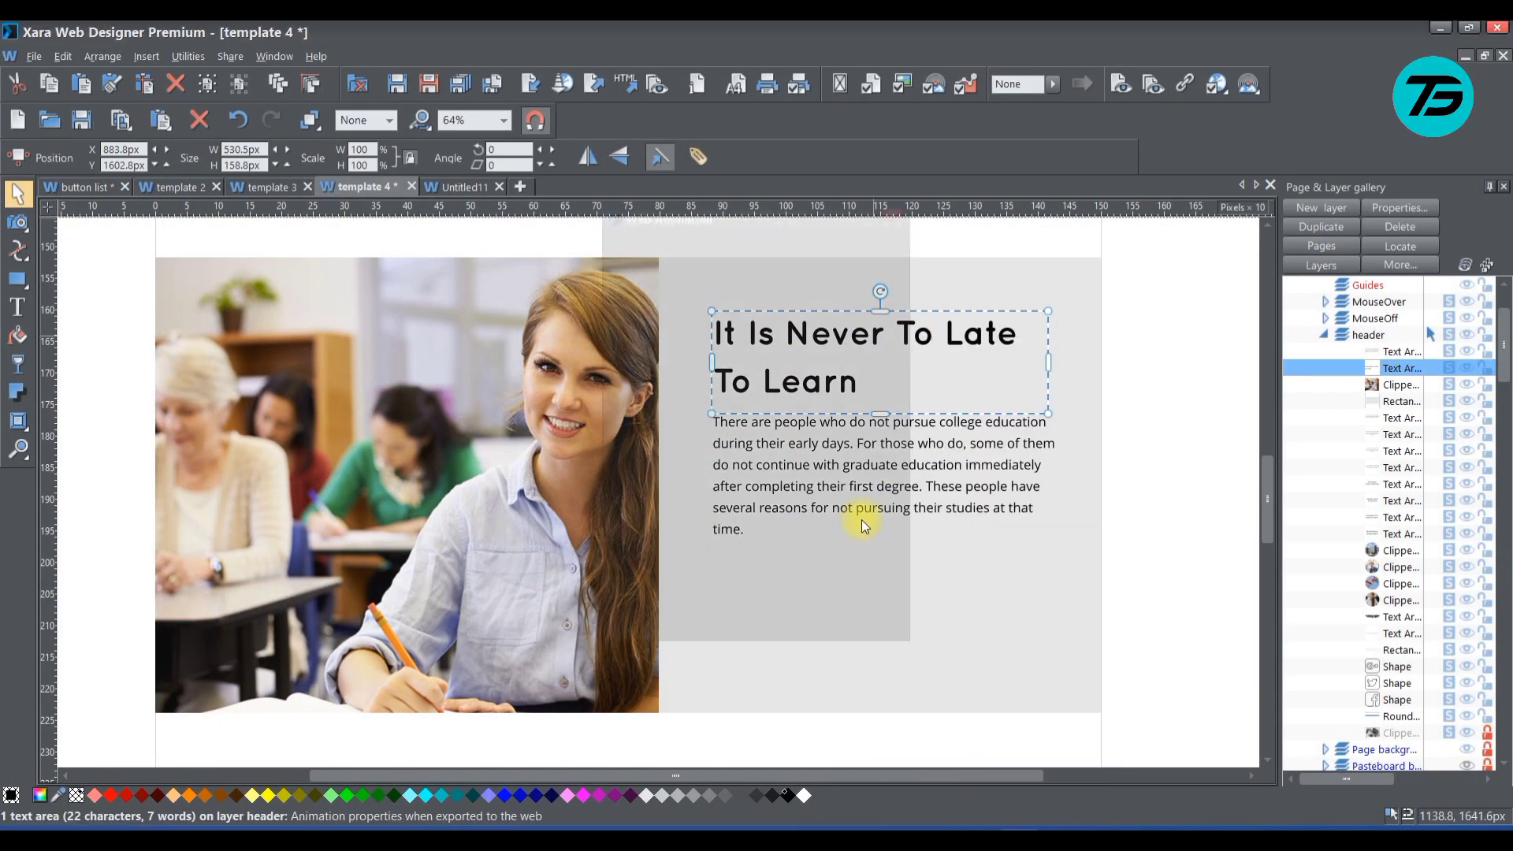
left_click(752, 217)
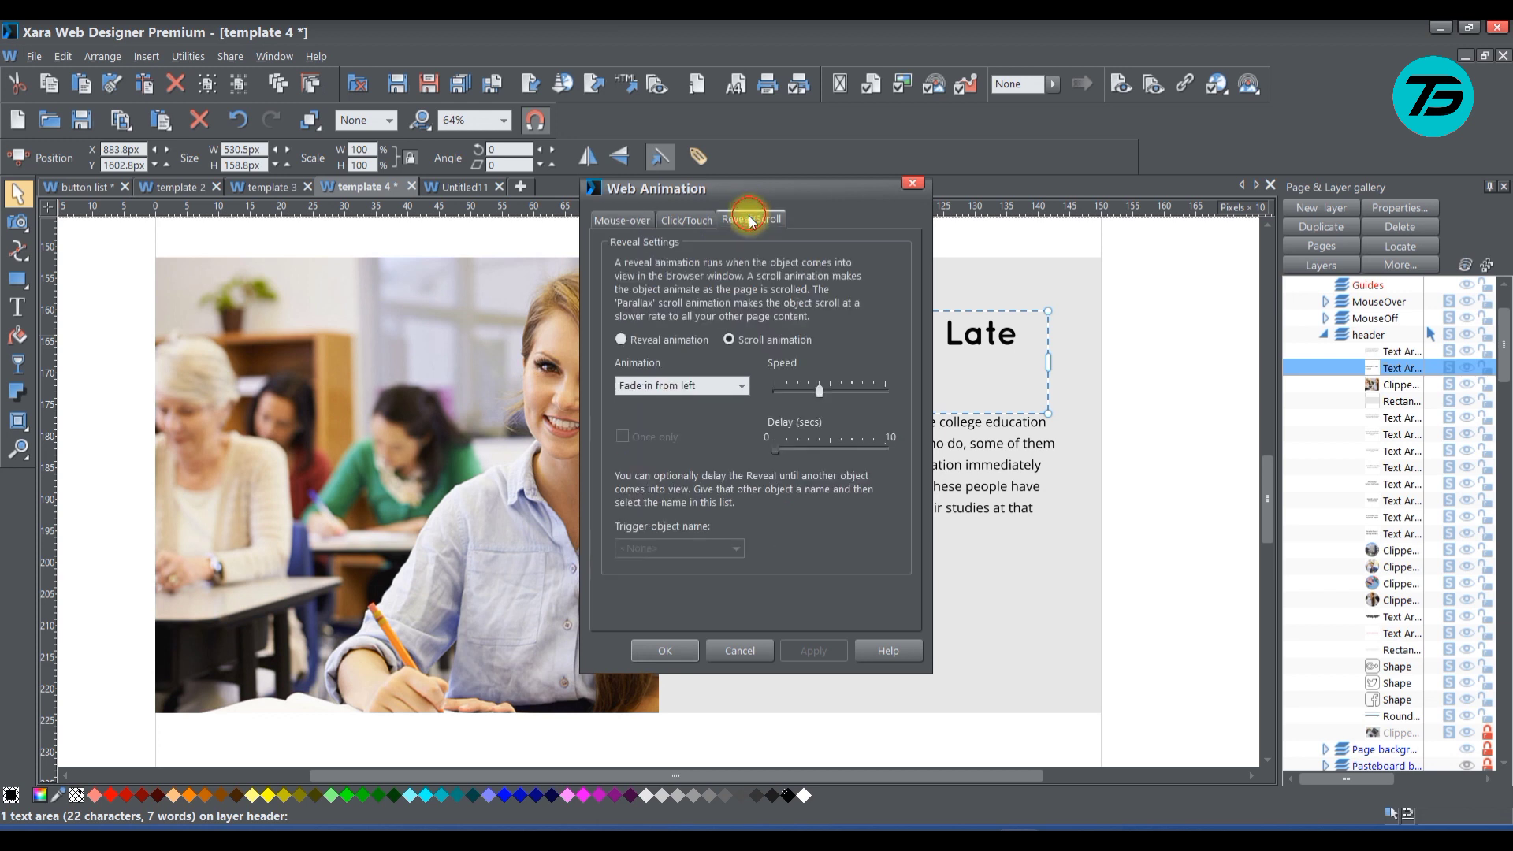
left_click(739, 385)
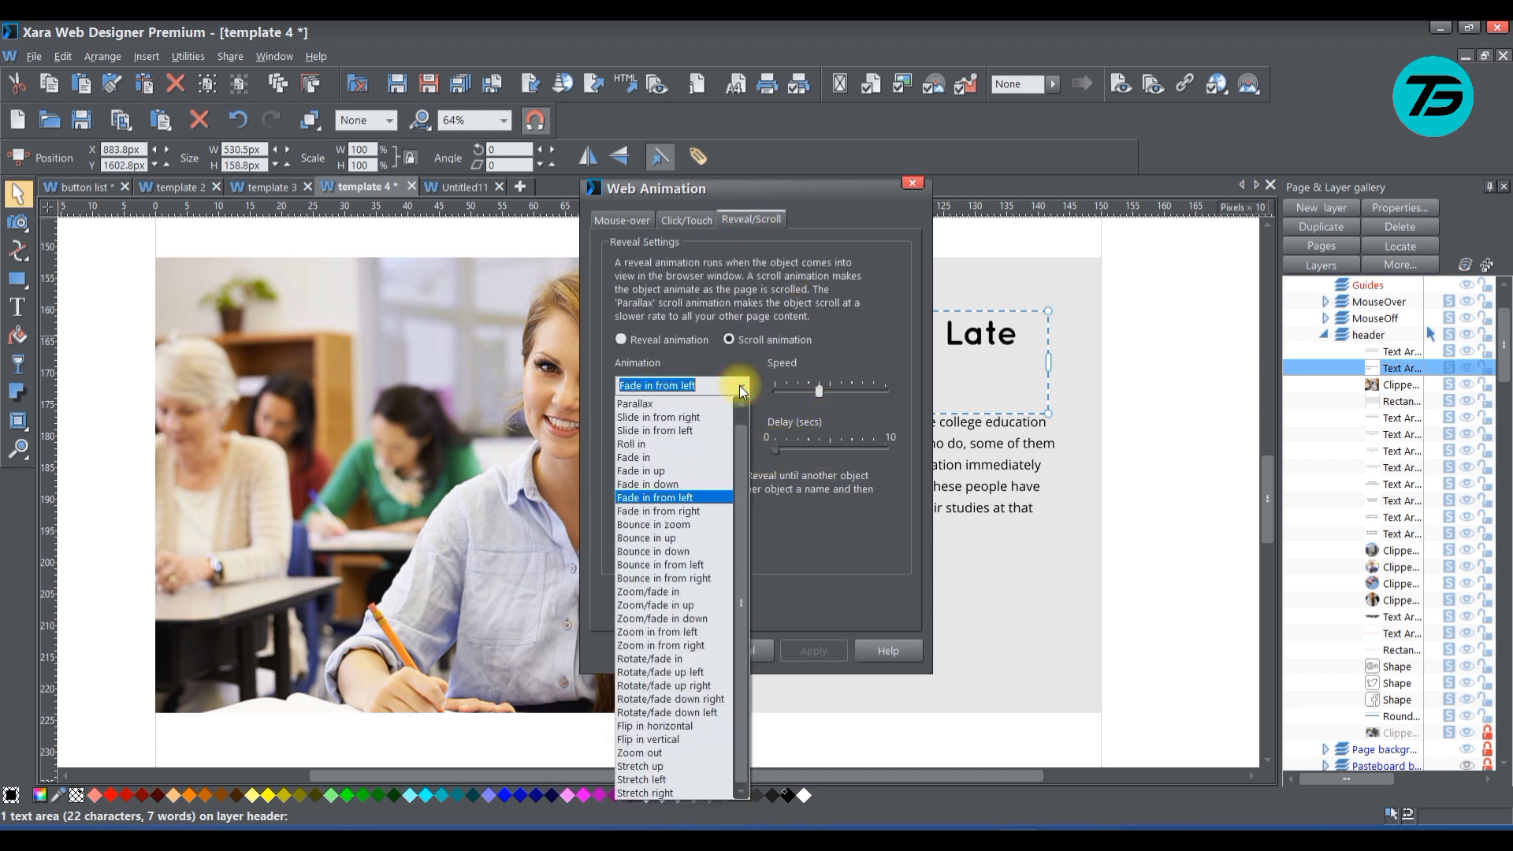
left_click(698, 507)
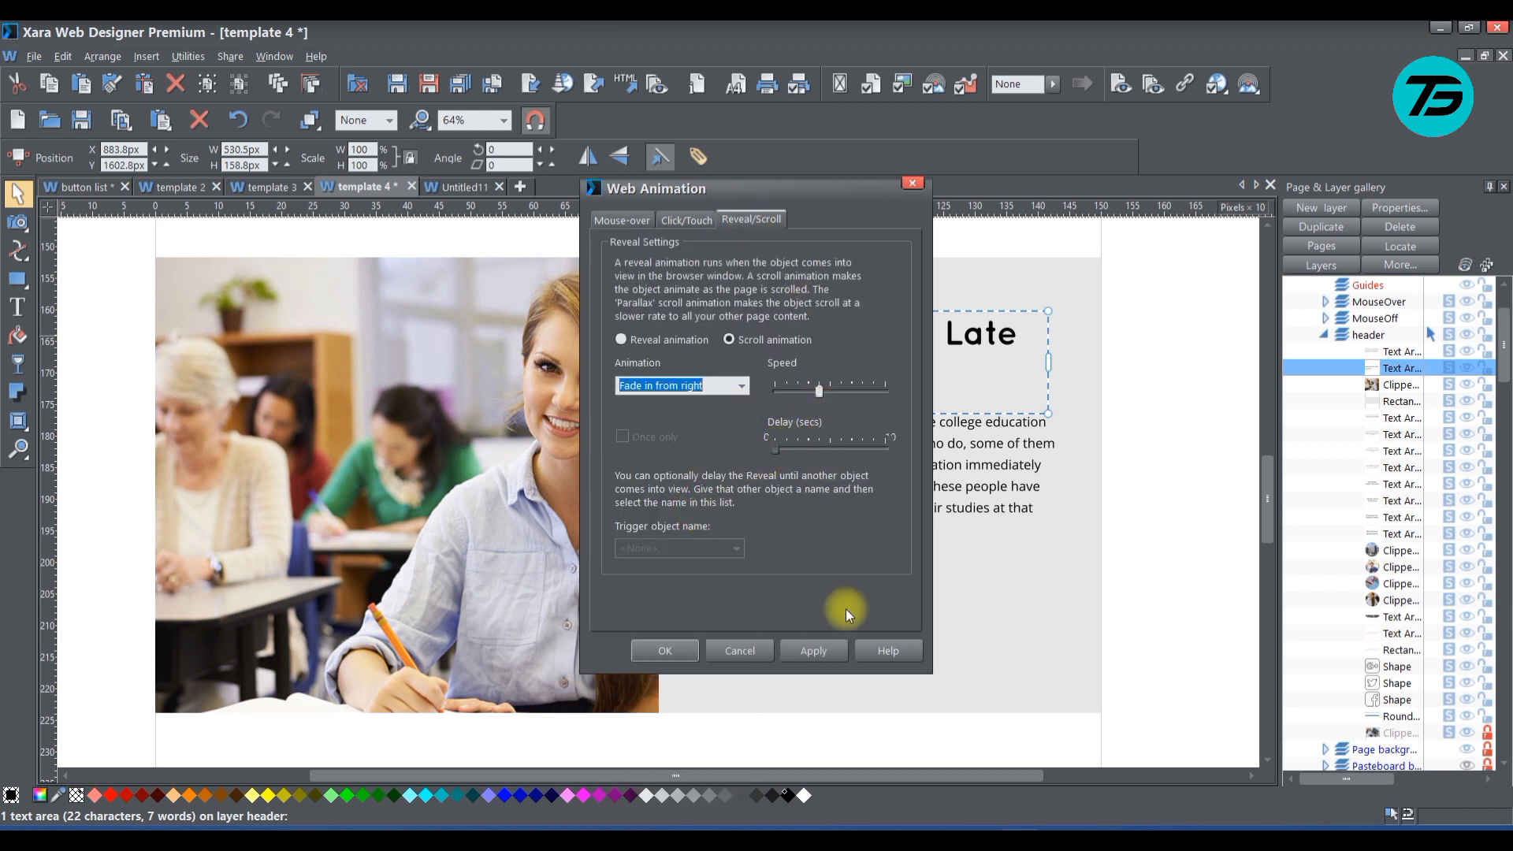
left_click(807, 646)
left_click(669, 653)
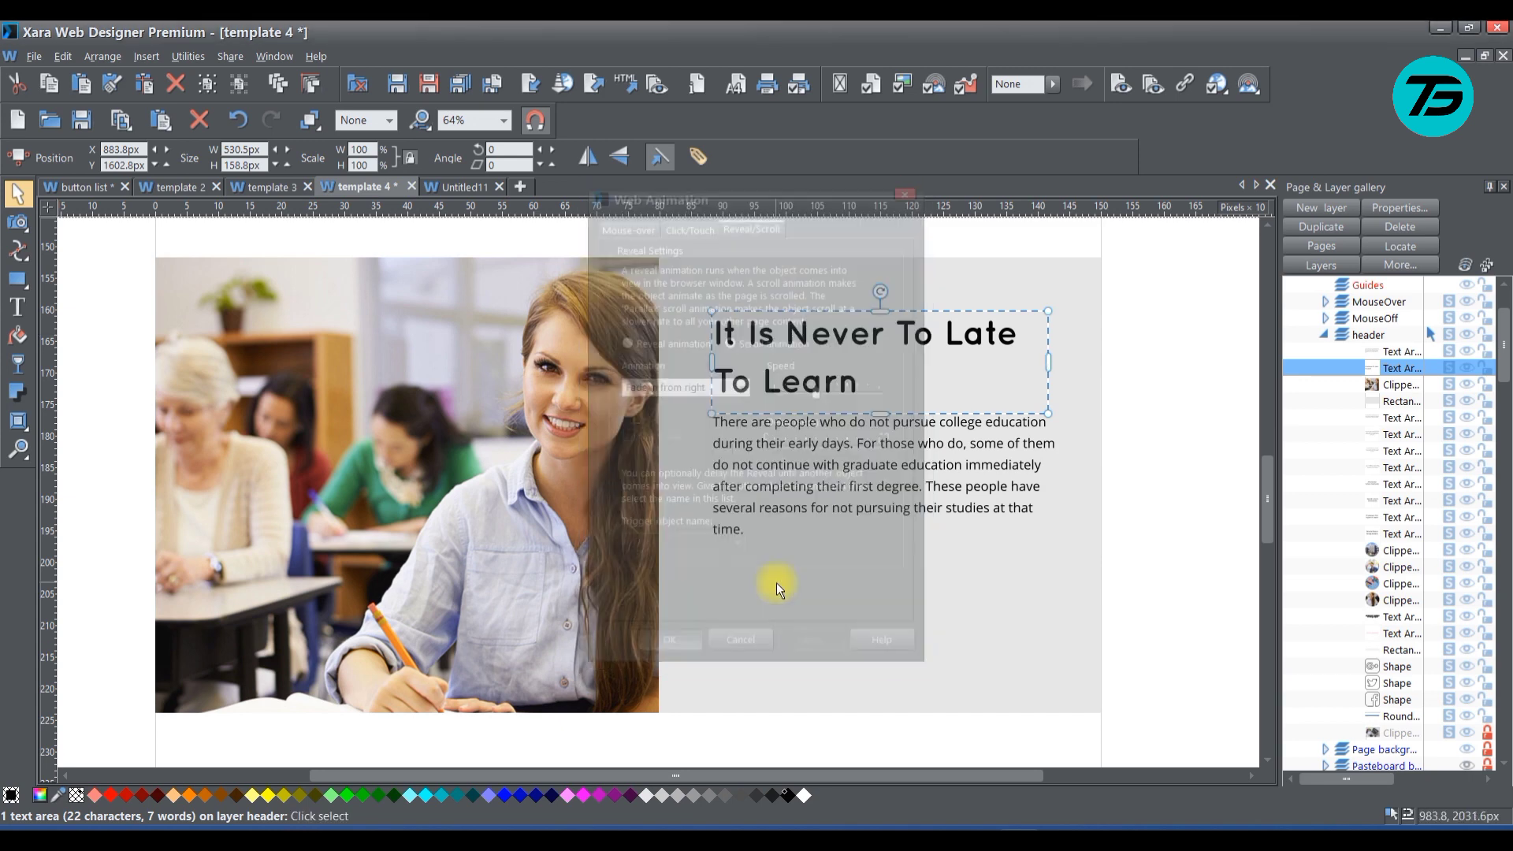
Change the scroll animation of the paragraph below the heading to Bounce in from right
right_click(760, 467)
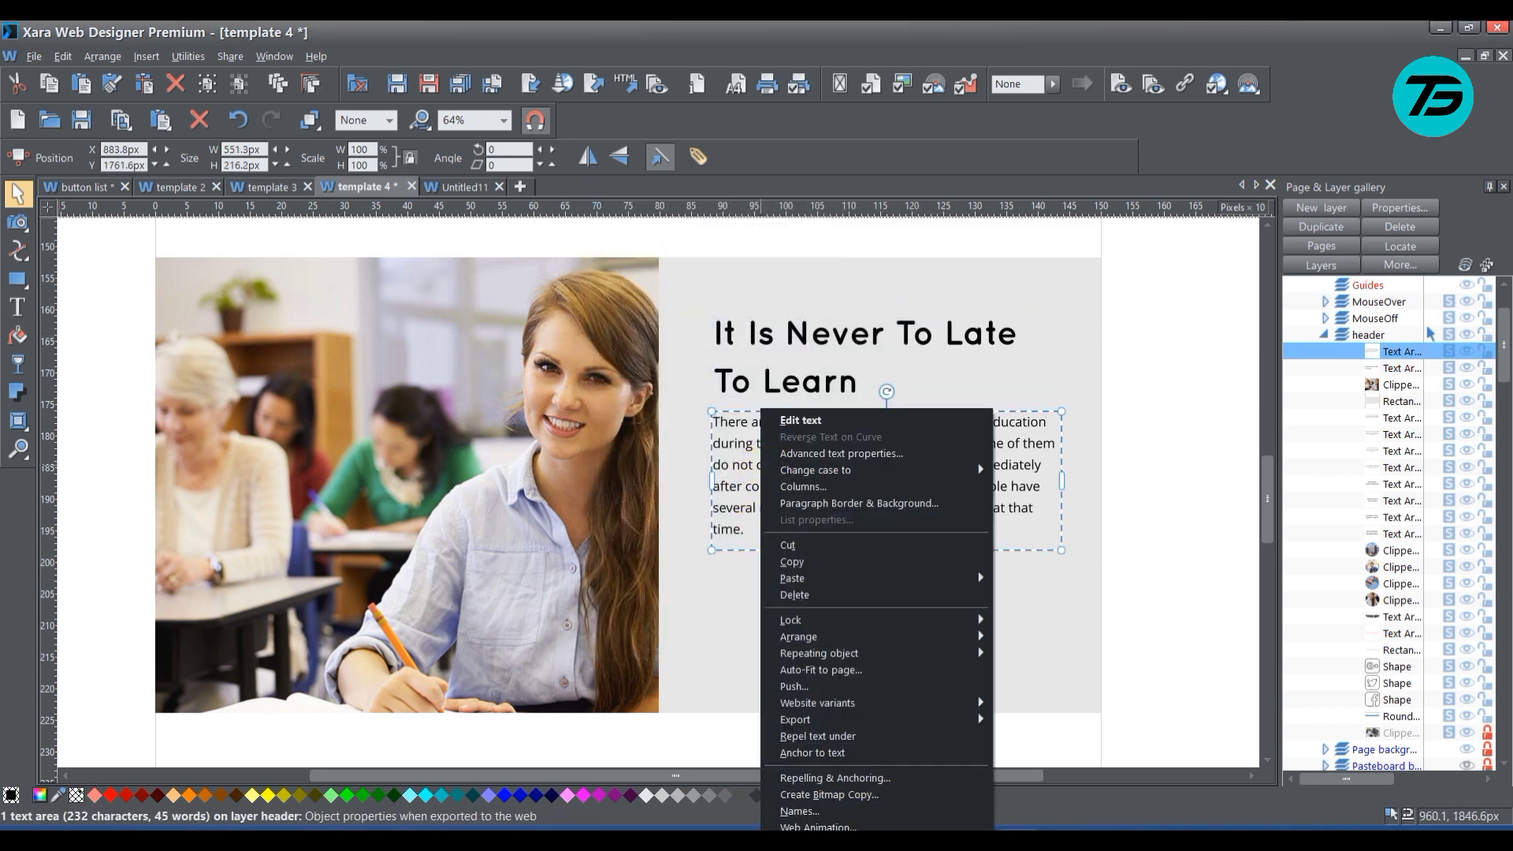
left_click(819, 827)
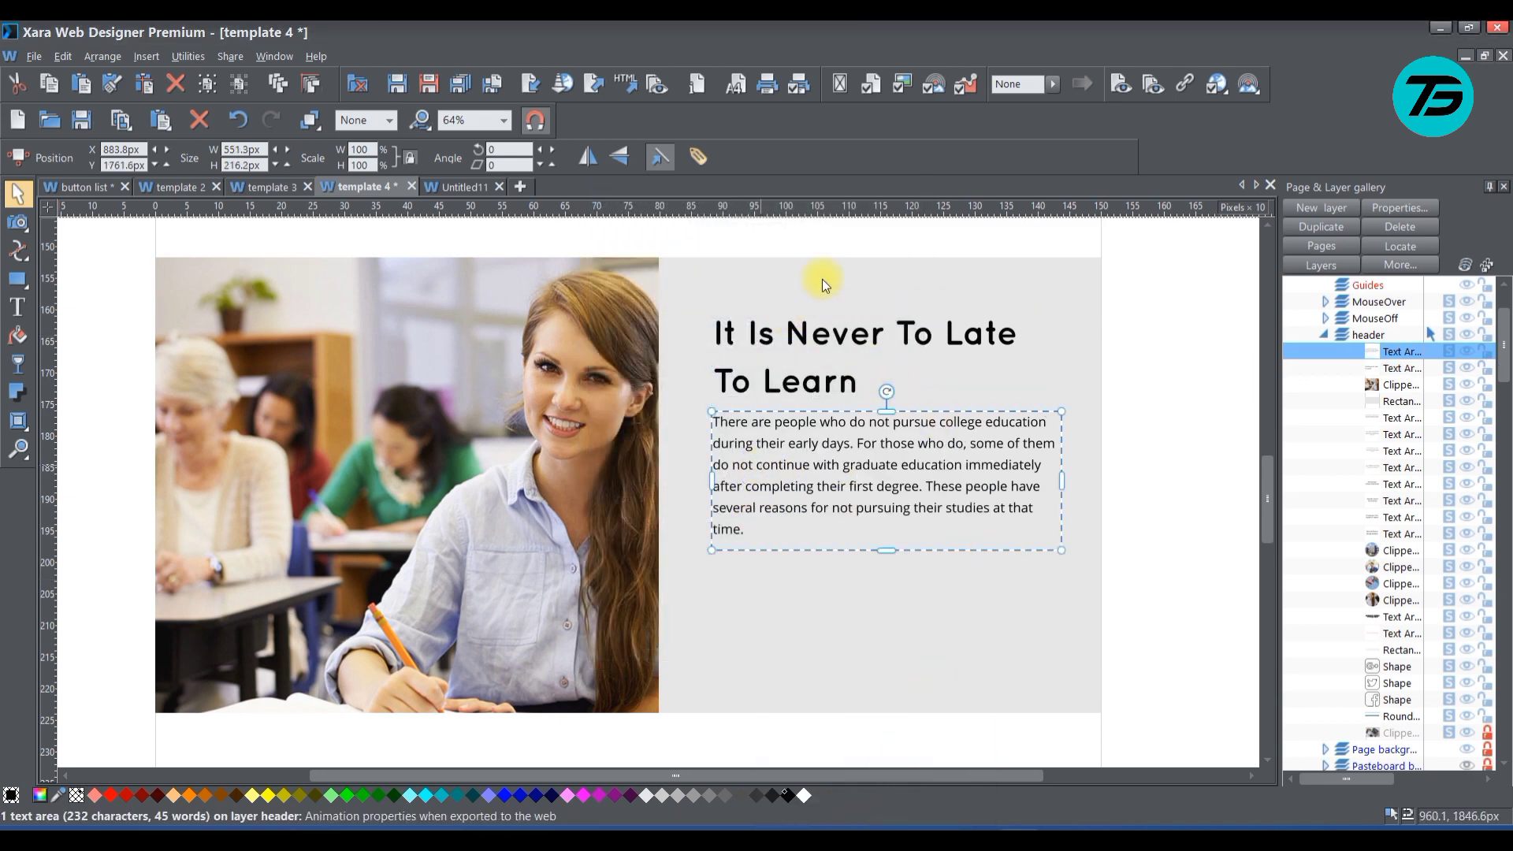
left_click(760, 223)
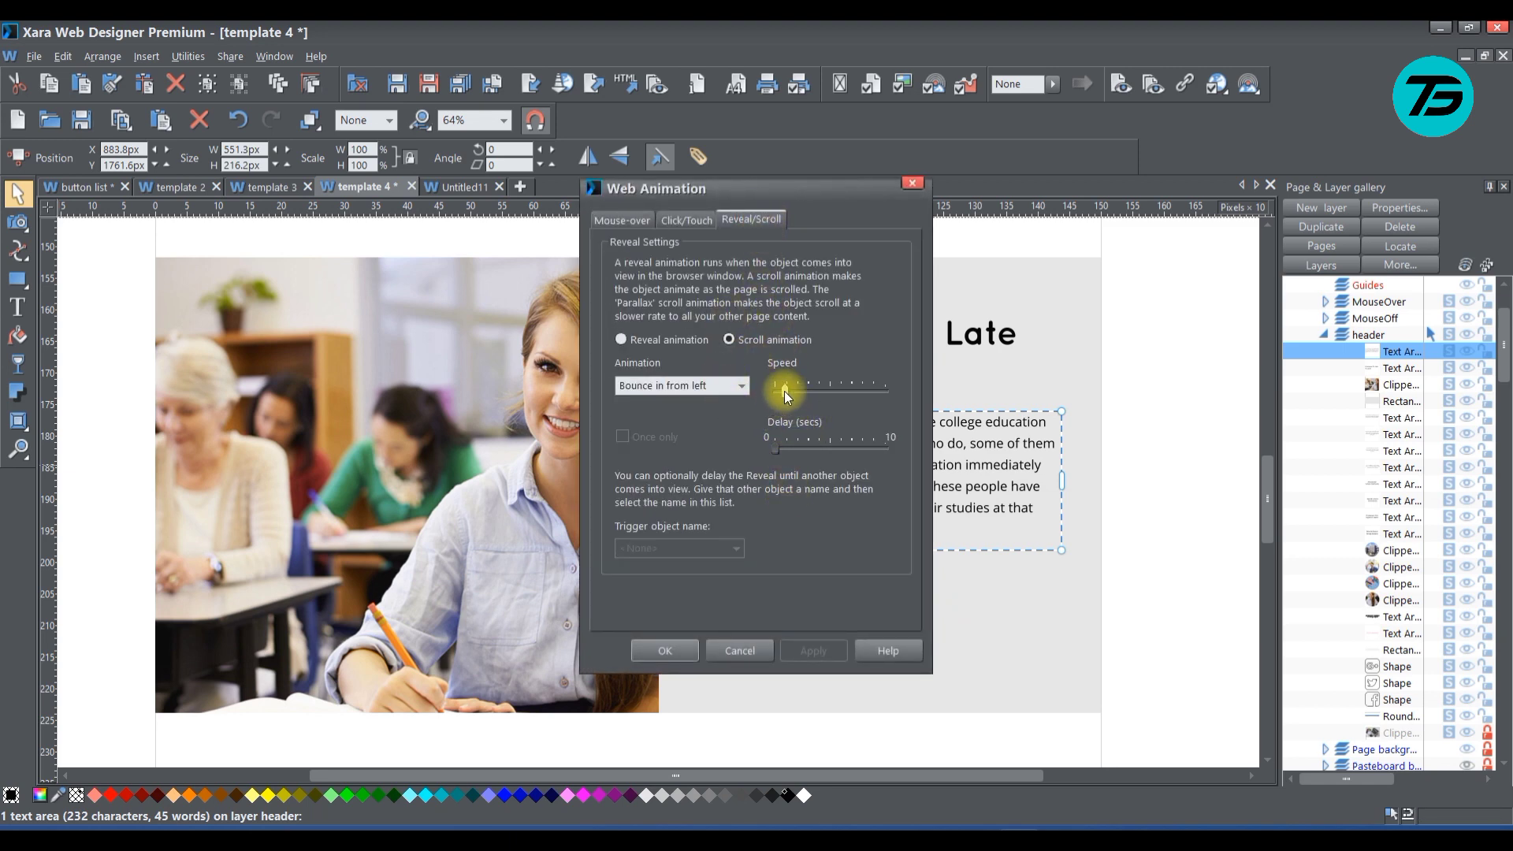
left_click(740, 386)
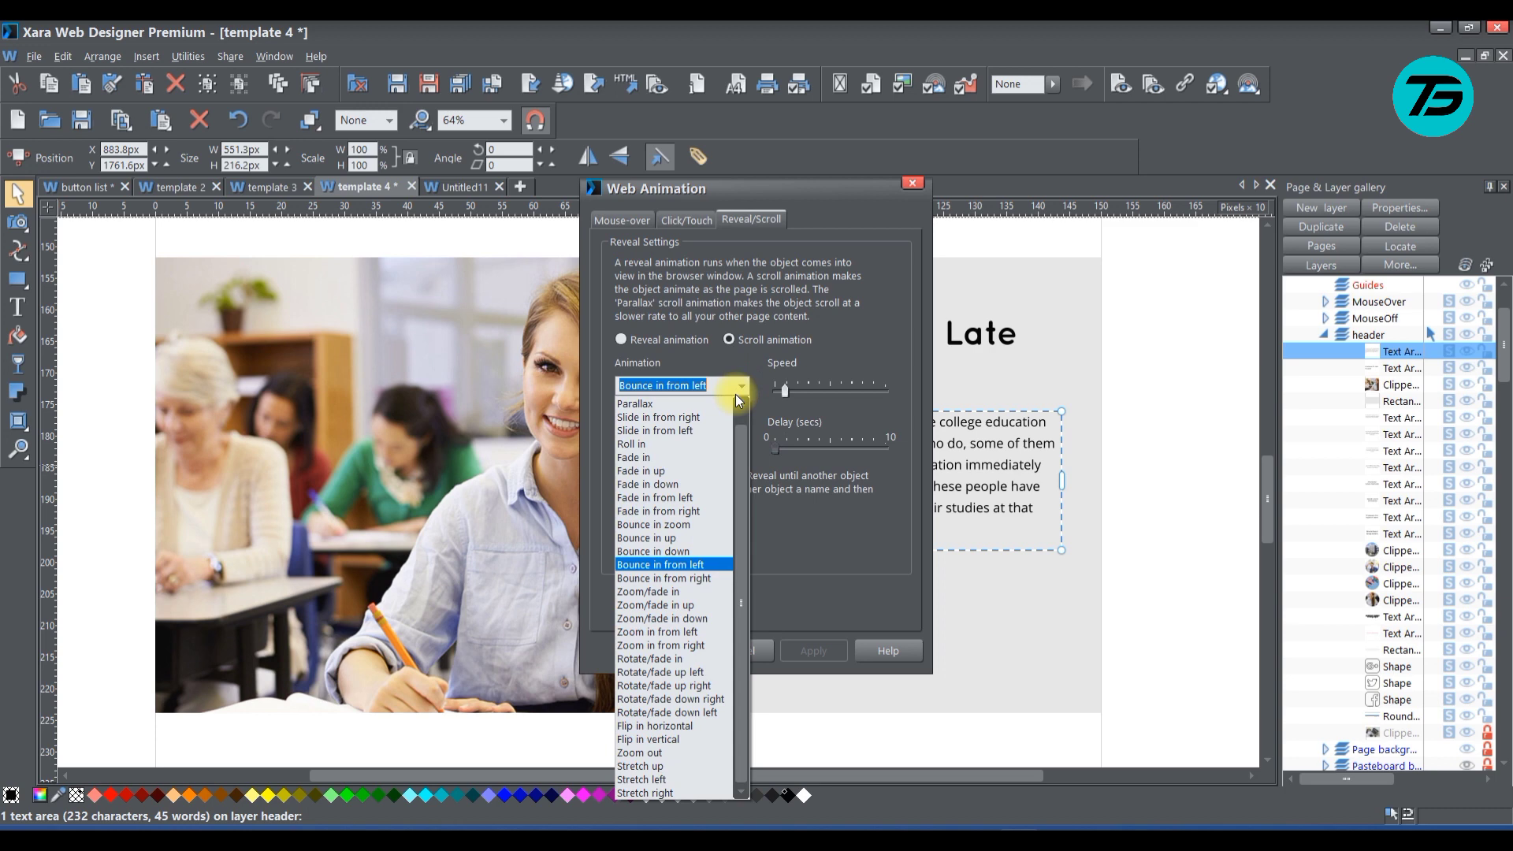
left_click(707, 574)
left_click(810, 651)
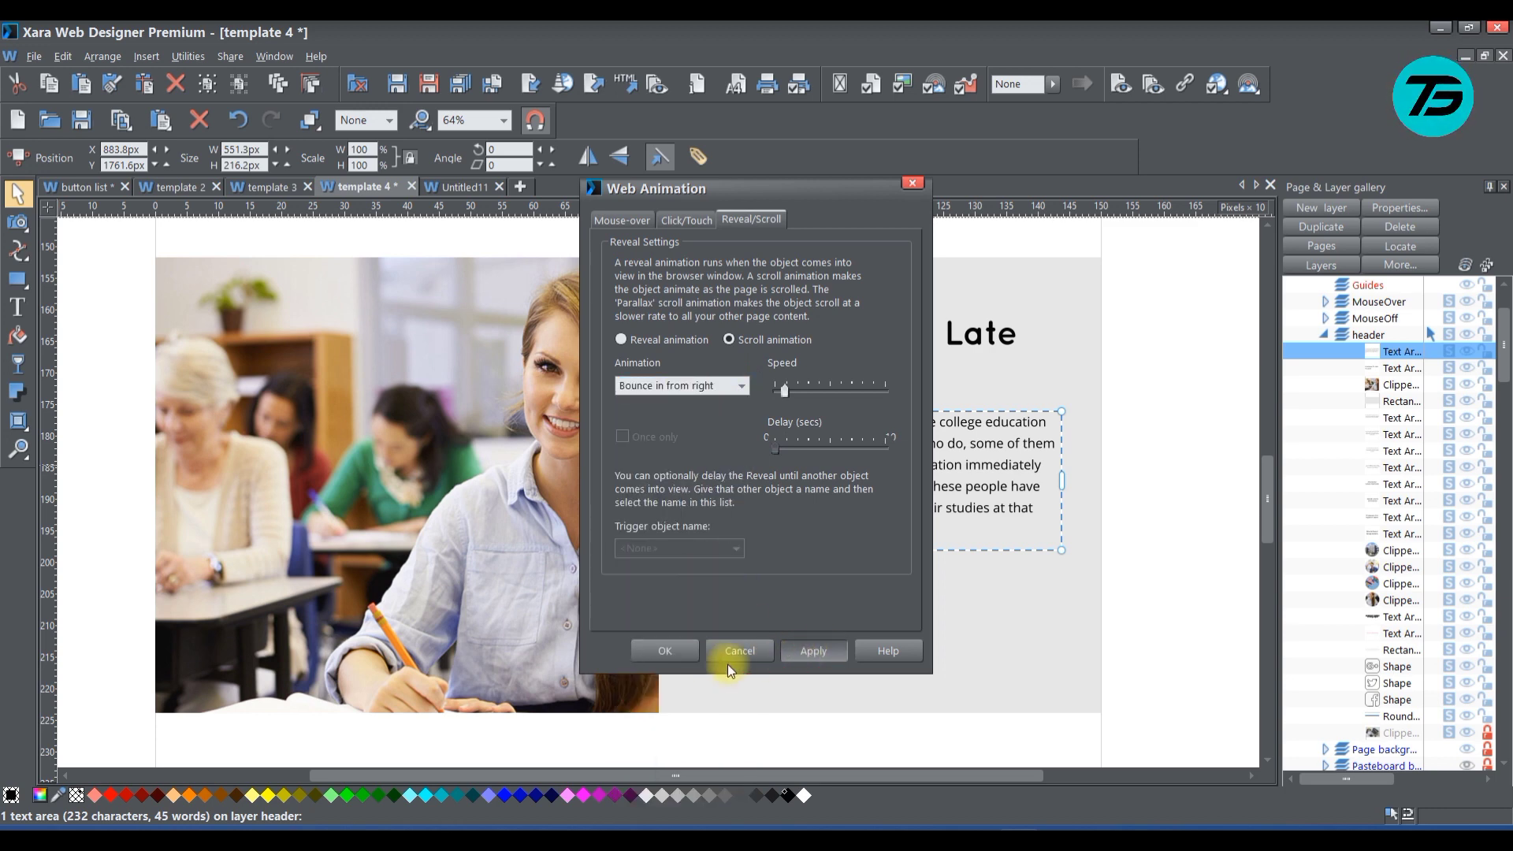
left_click(664, 651)
Preview the page in the browser and examine how the heading and paragraph slide in from the right during scrolling
left_click(1119, 85)
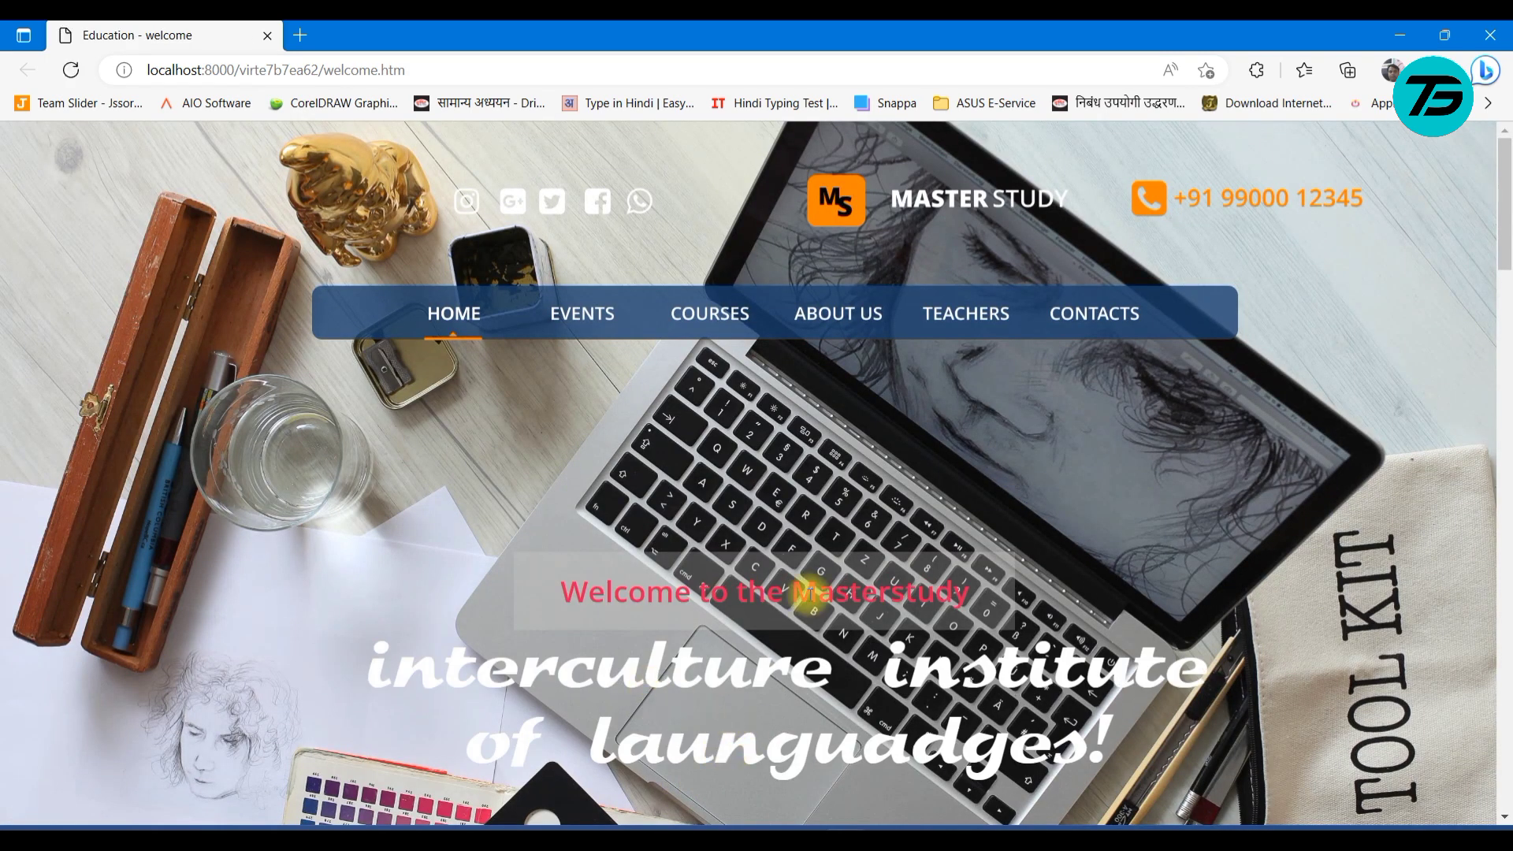
scroll(857, 517, "down", 5)
scroll(858, 520, "down", 10)
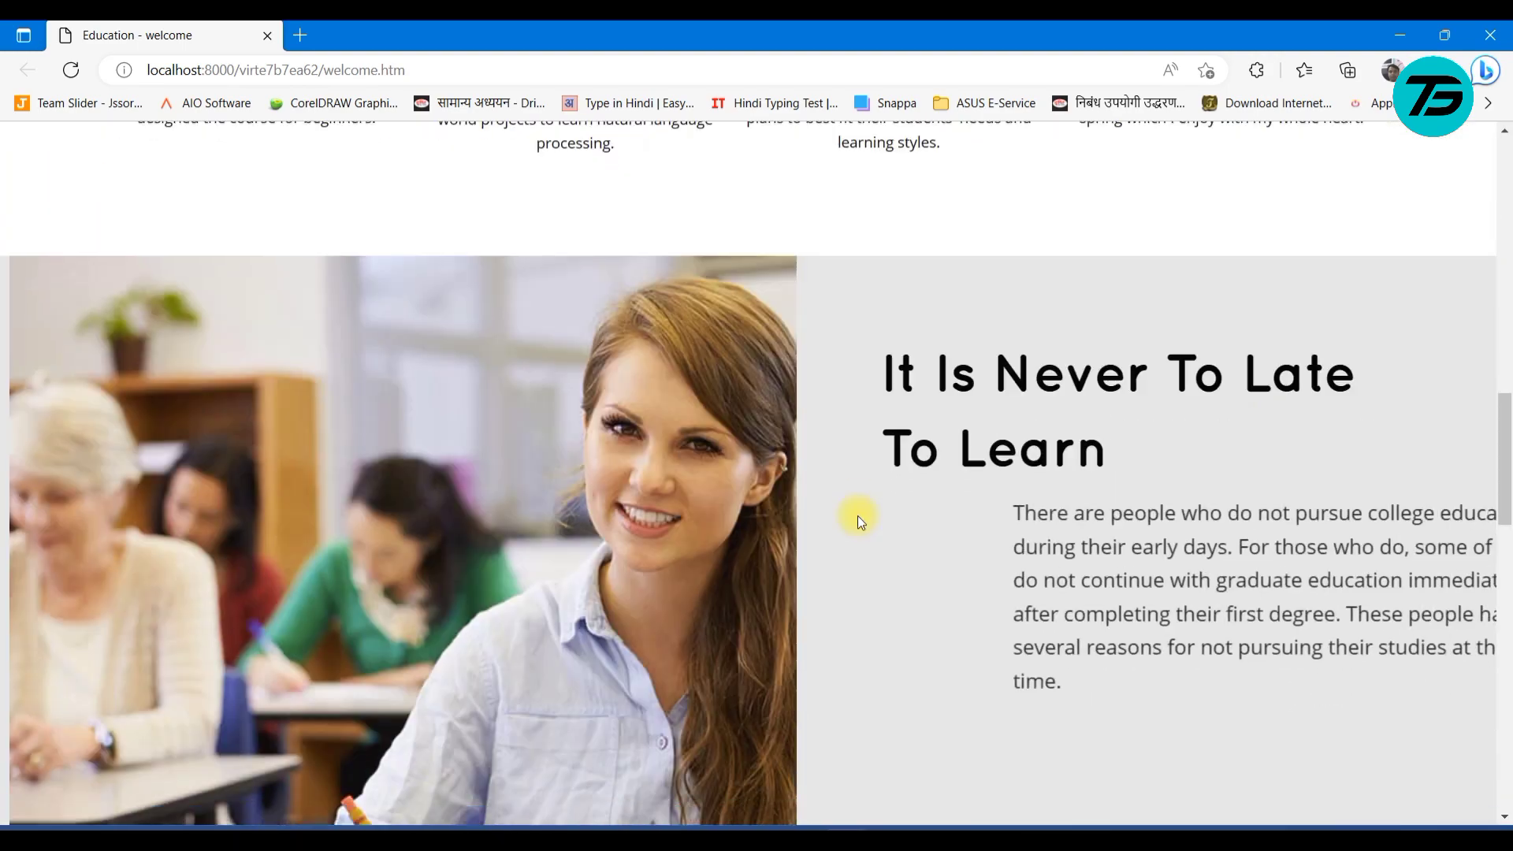
scroll(859, 519, "up", 5)
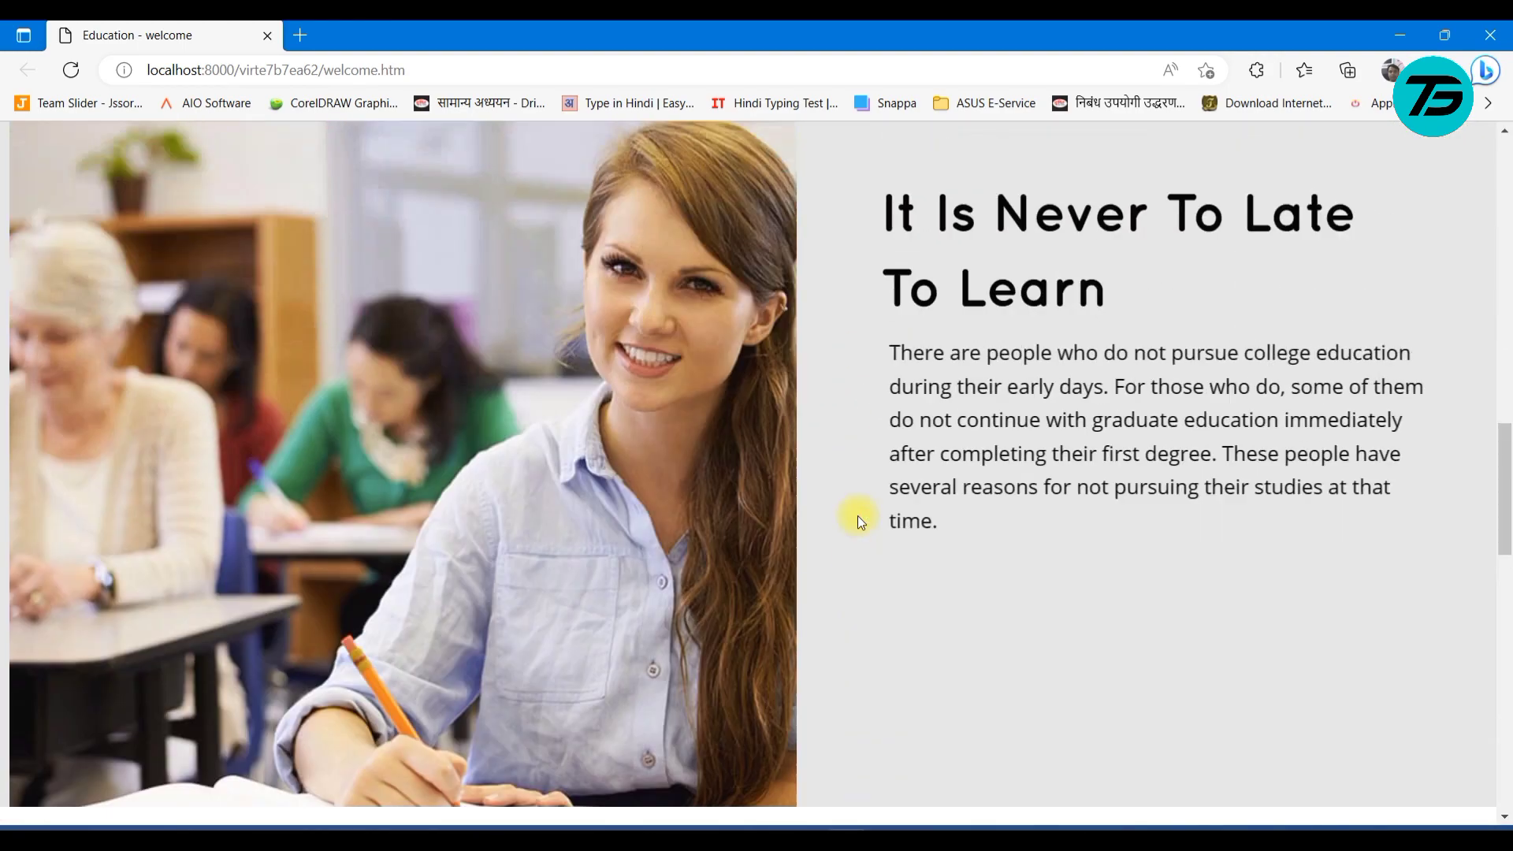
scroll(840, 545, "up", 5)
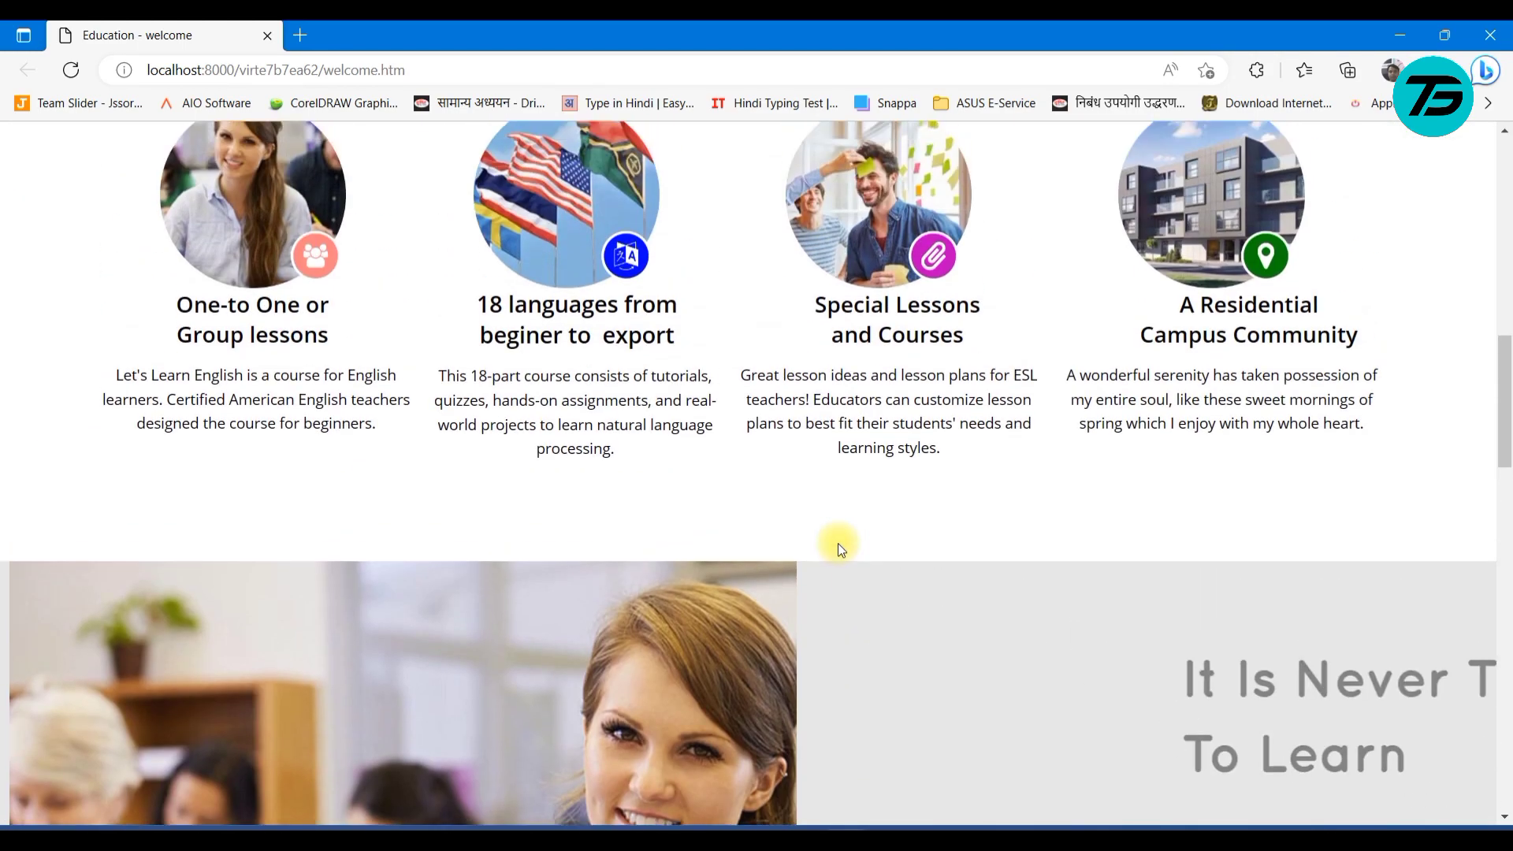
scroll(839, 542, "up", 2)
scroll(839, 542, "down", 6)
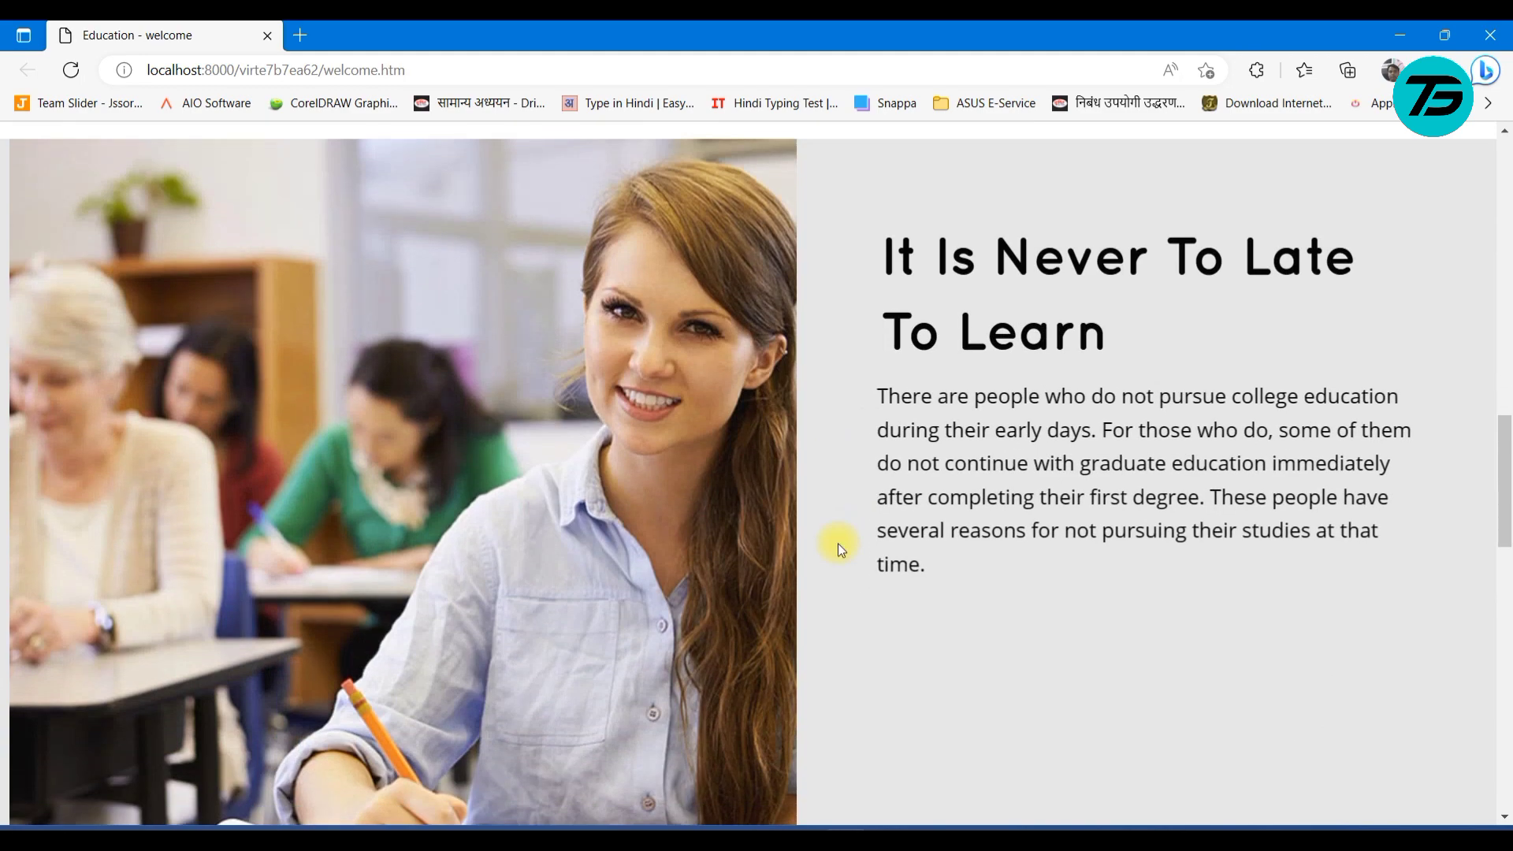
scroll(840, 589, "down", 5)
scroll(840, 590, "up", 8)
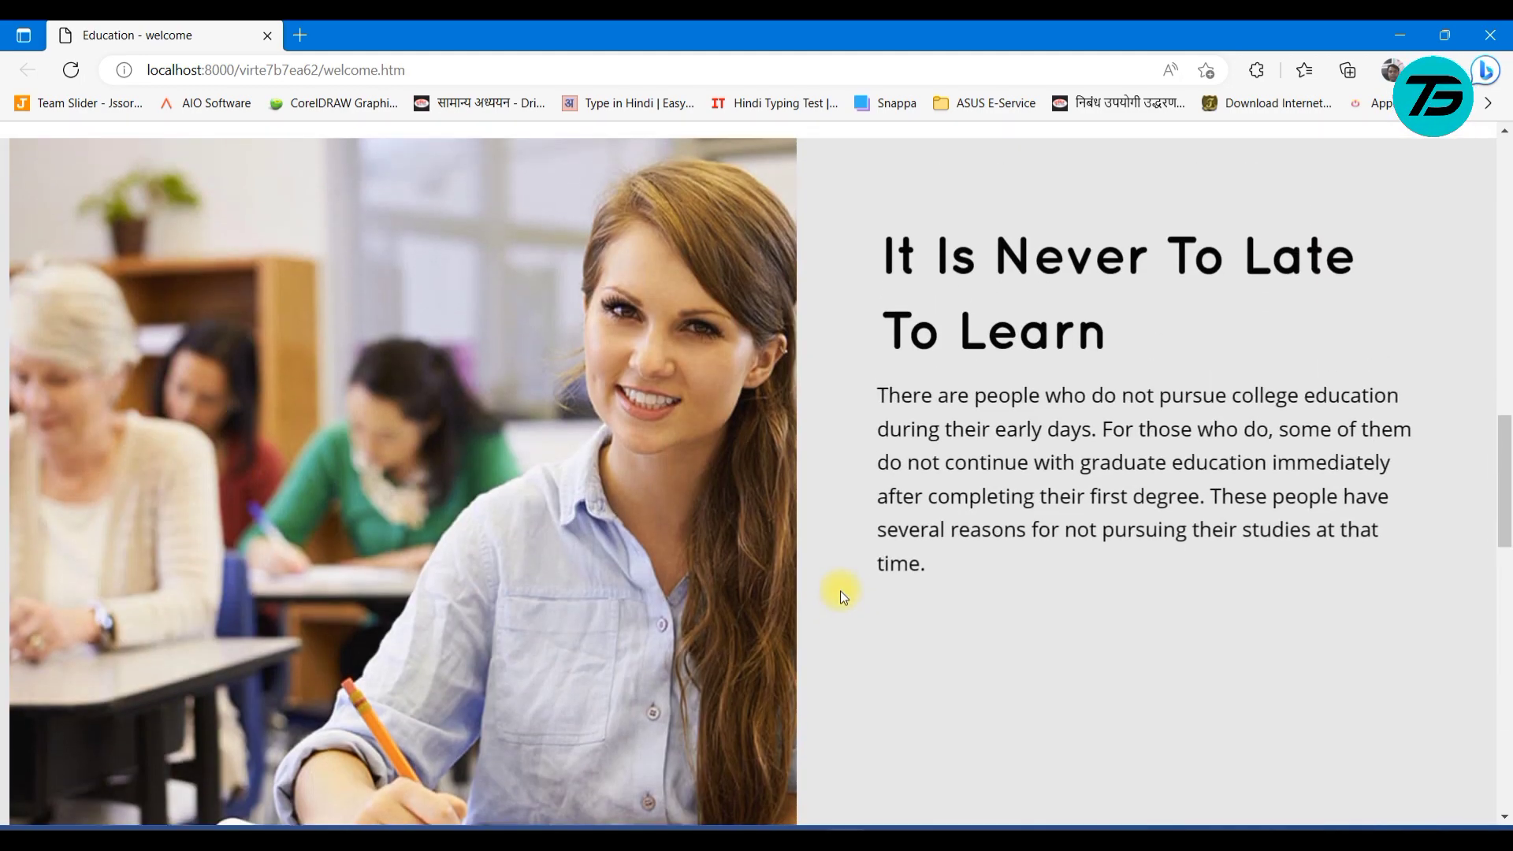
scroll(841, 589, "down", 6)
scroll(840, 590, "up", 2)
scroll(840, 589, "up", 4)
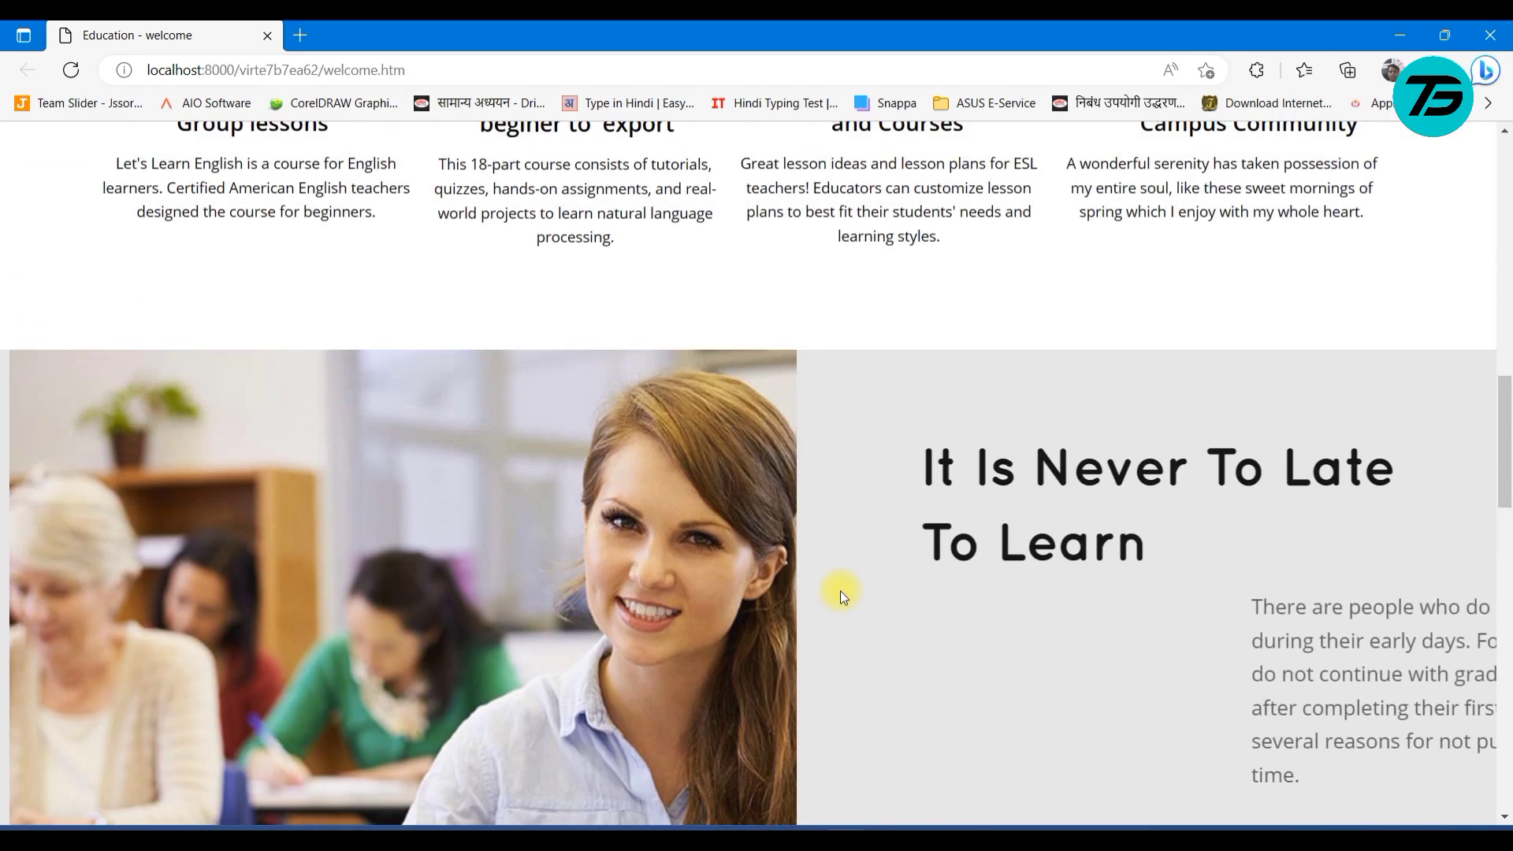
scroll(841, 589, "down", 5)
scroll(840, 590, "up", 1)
scroll(840, 589, "up", 4)
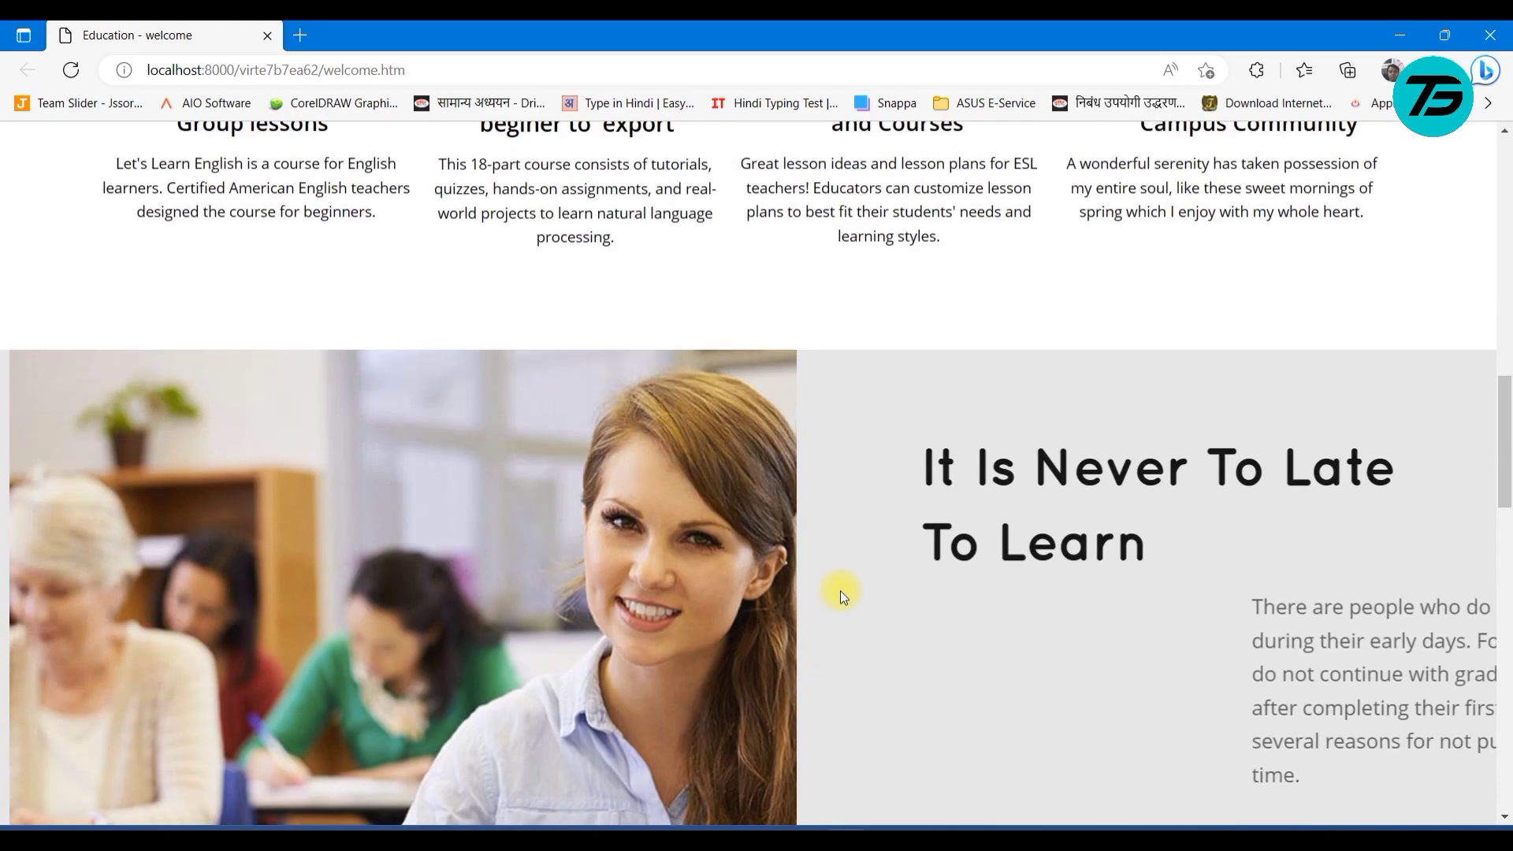
left_click(1490, 36)
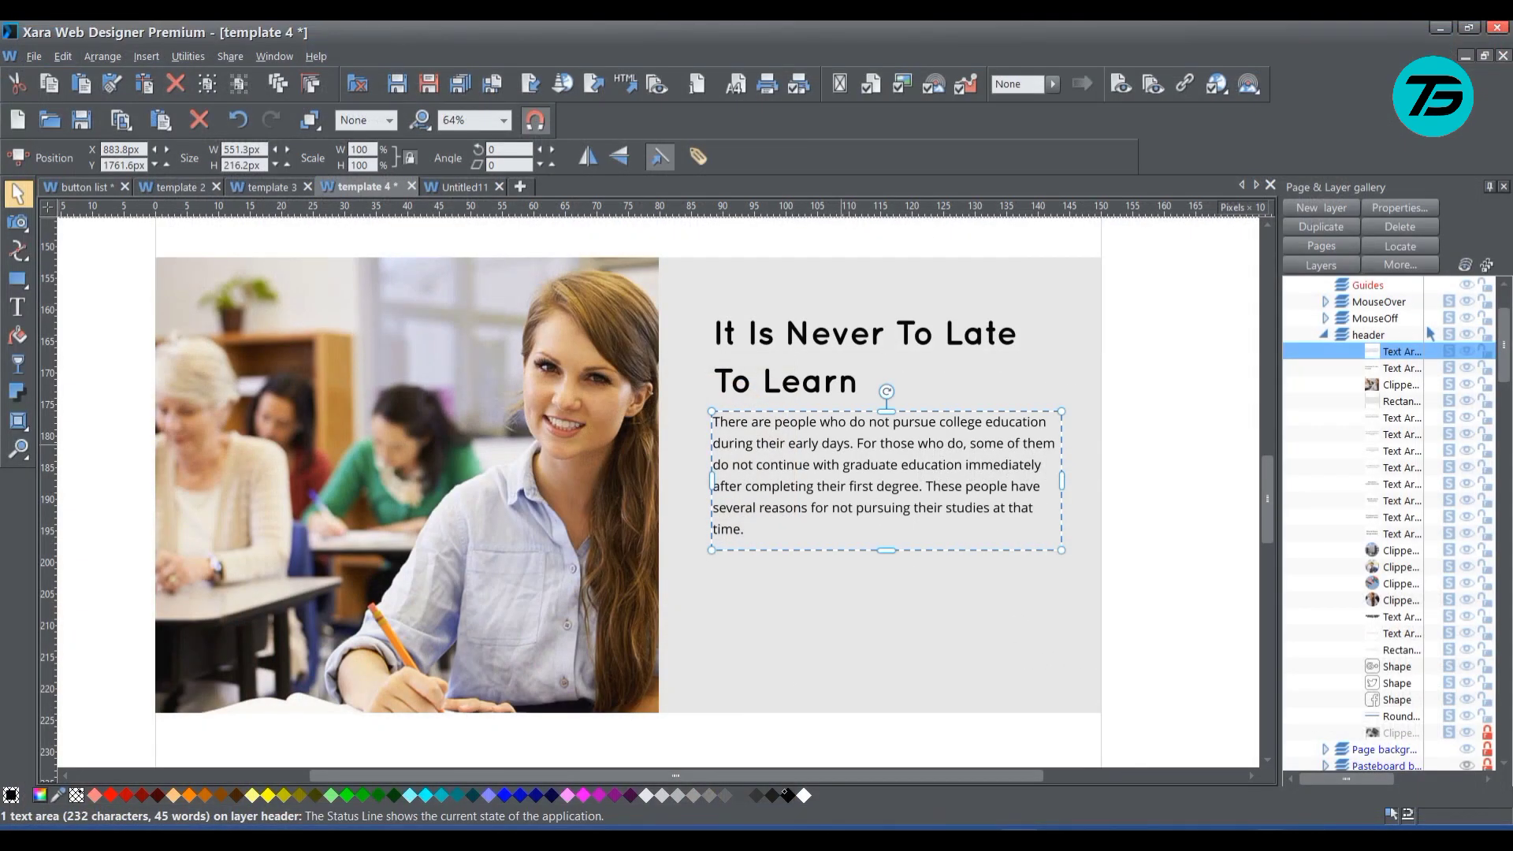
left_click(1241, 832)
right_click(1207, 797)
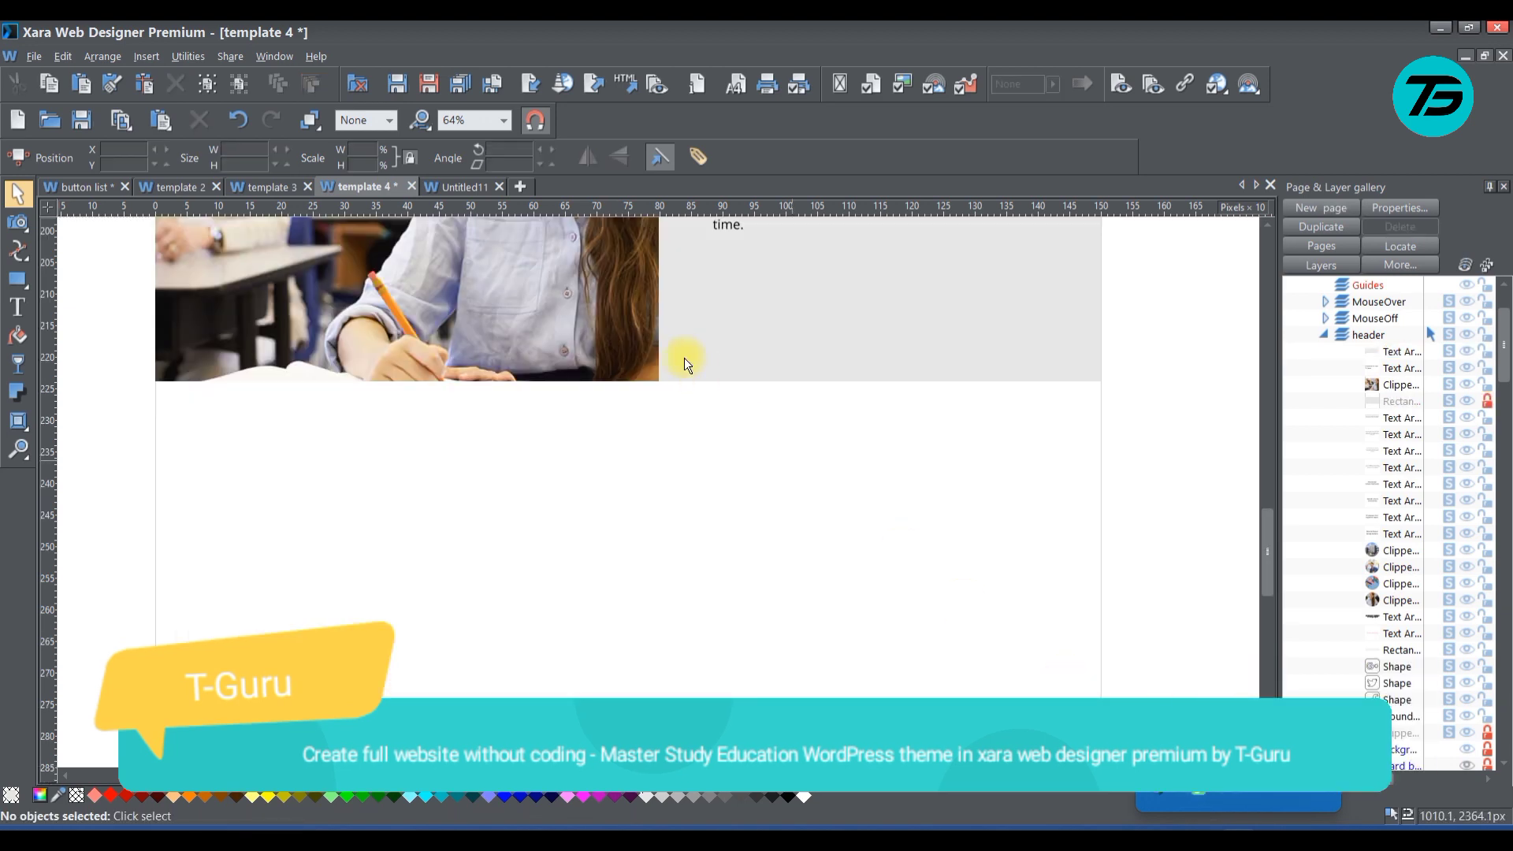
Duplicate the orange EXPLORE COURSES button from the banner at the top of the page
scroll(692, 366, "up", 11)
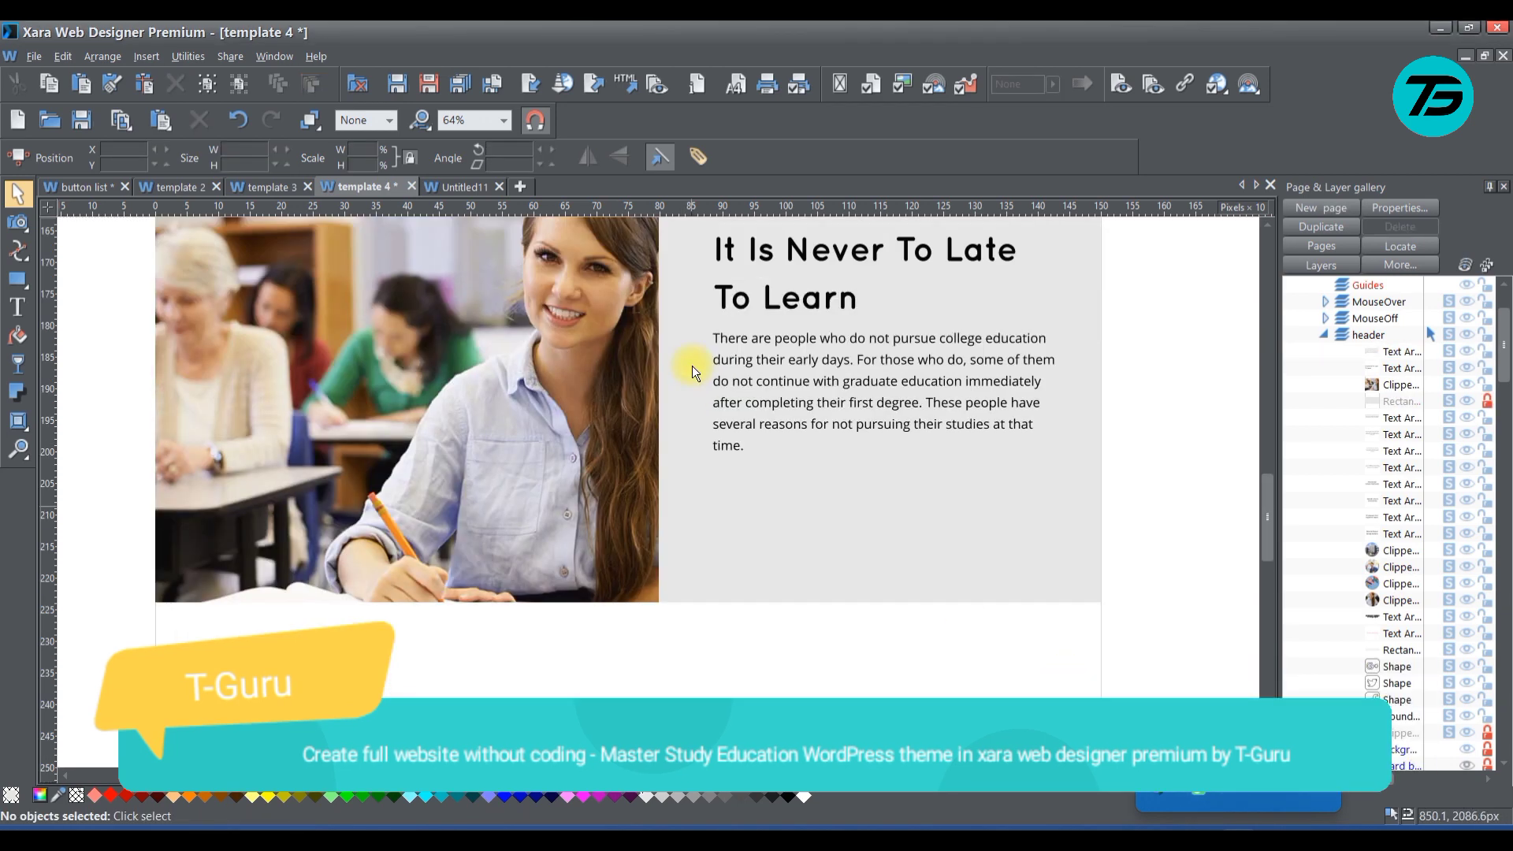
scroll(692, 373, "up", 6)
scroll(697, 372, "down", 13)
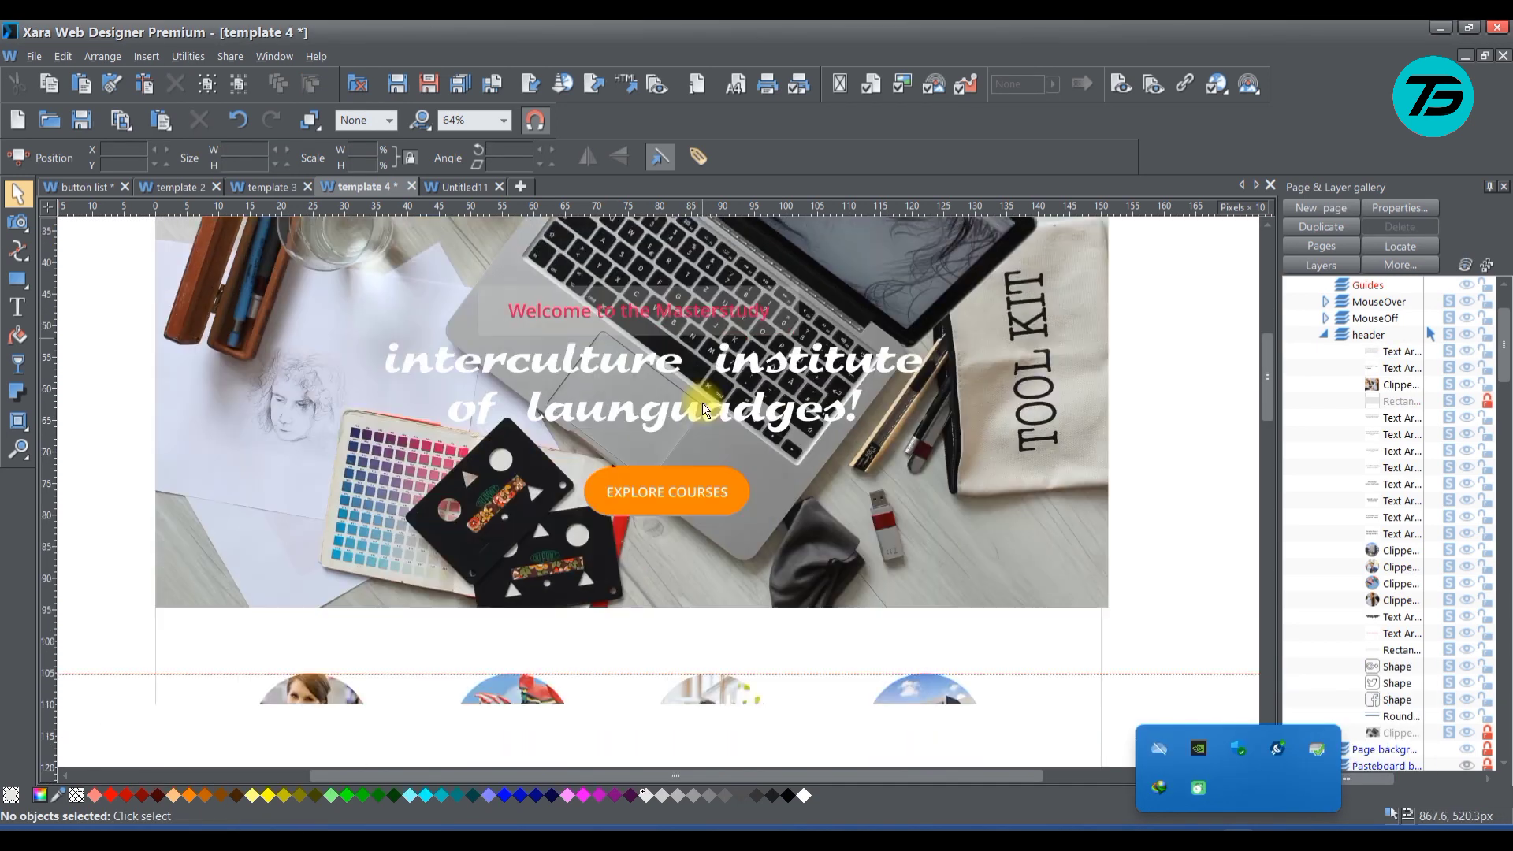
left_click(678, 509)
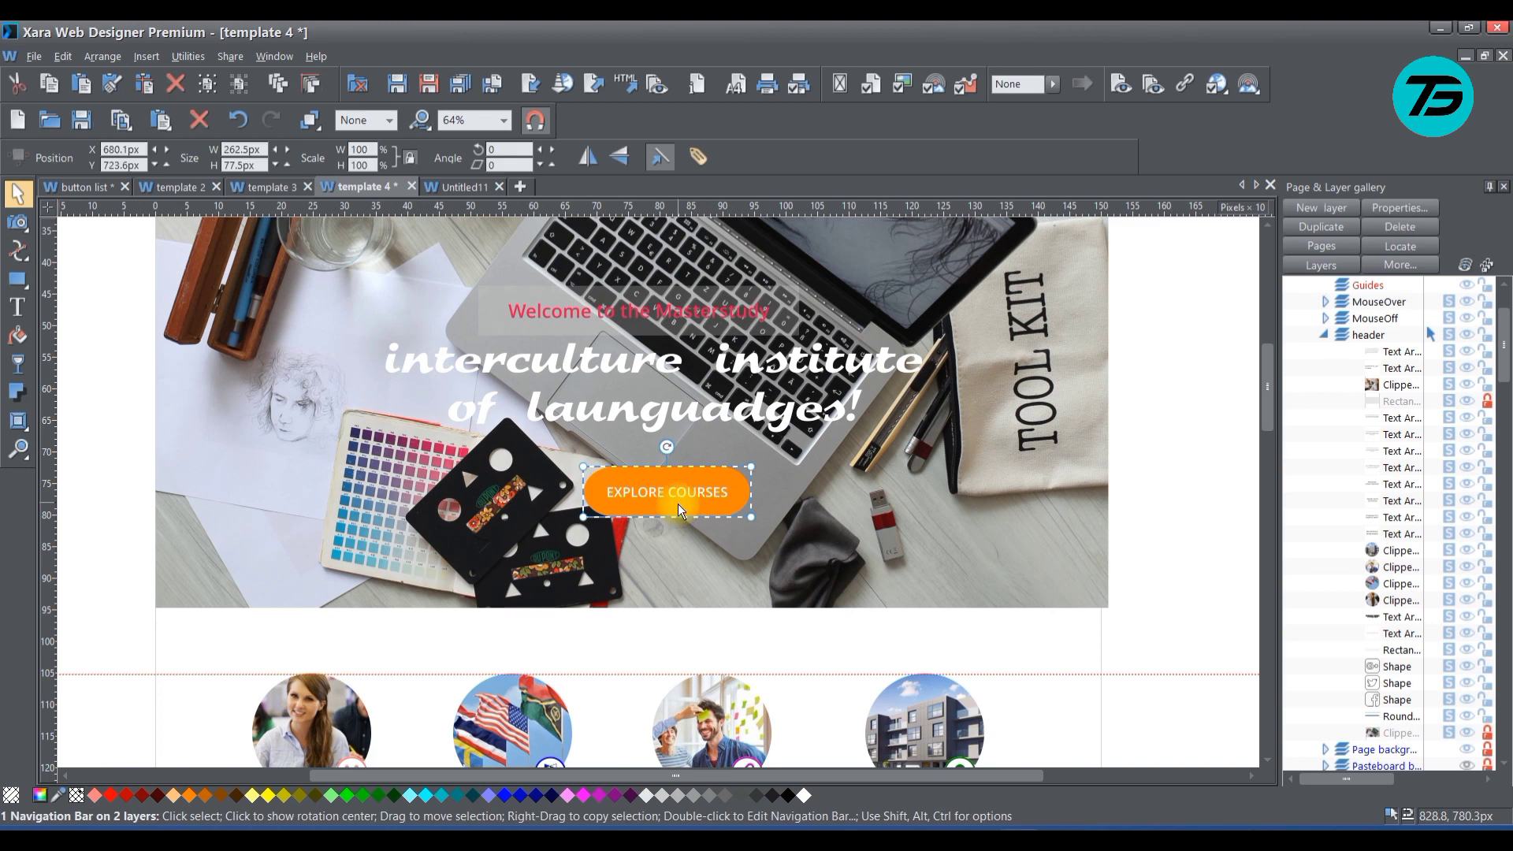
key("ctrl+c")
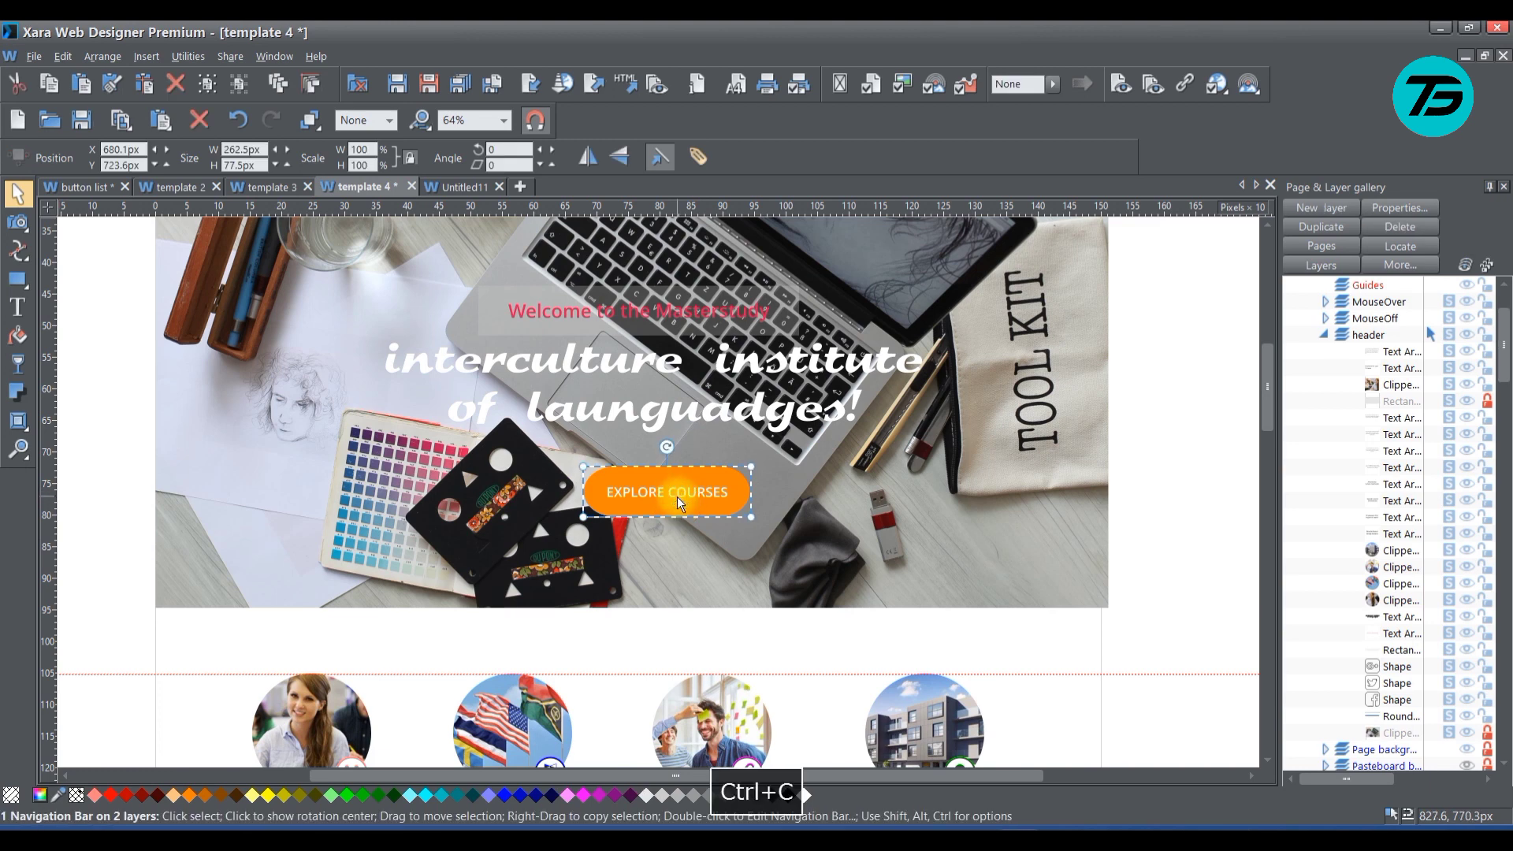
scroll(956, 603, "down", 5)
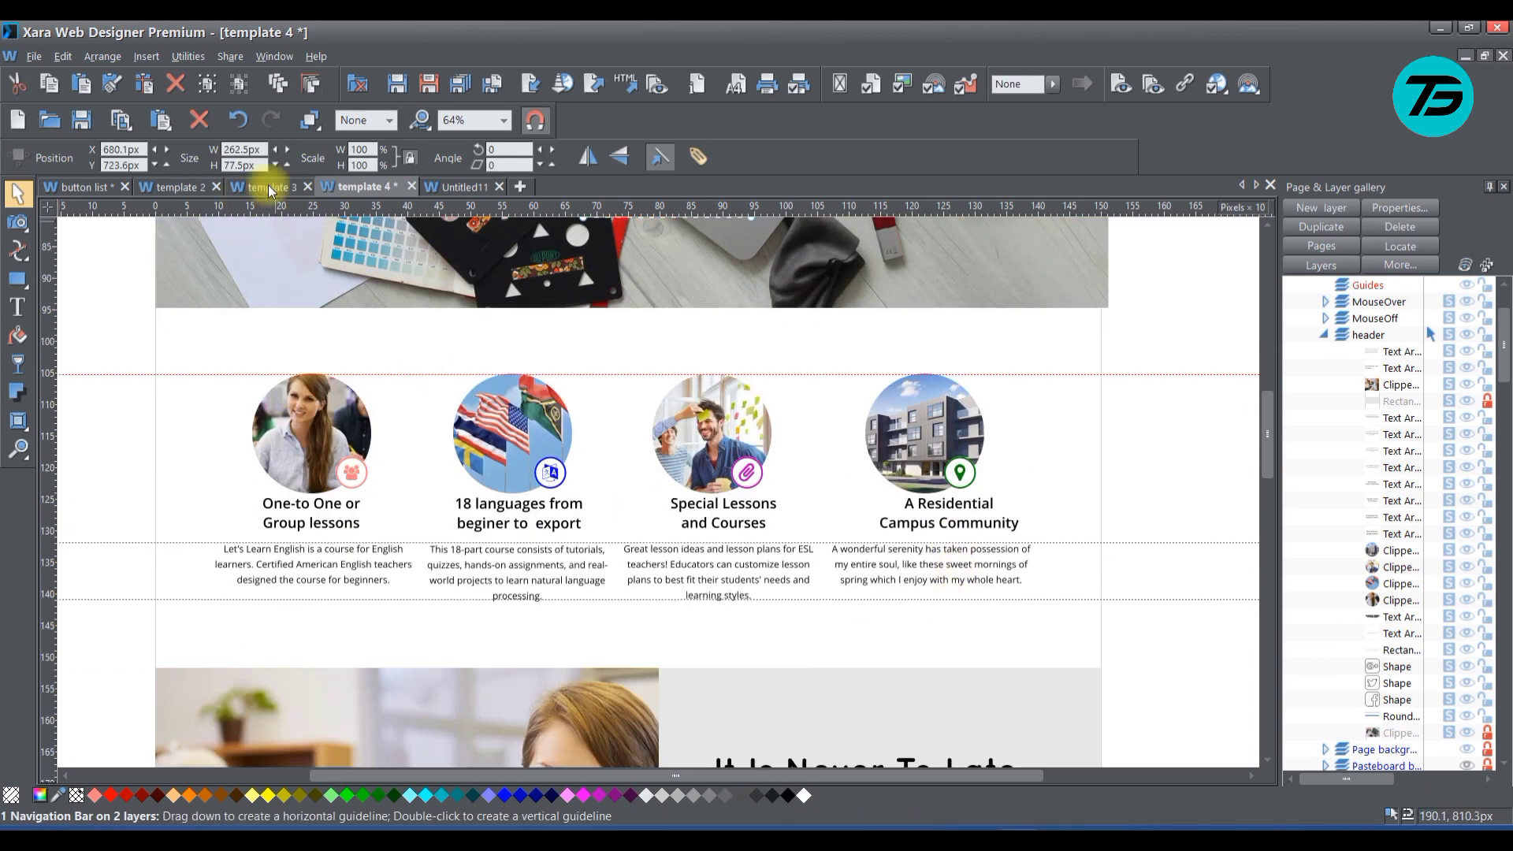
scroll(638, 375, "up", 3)
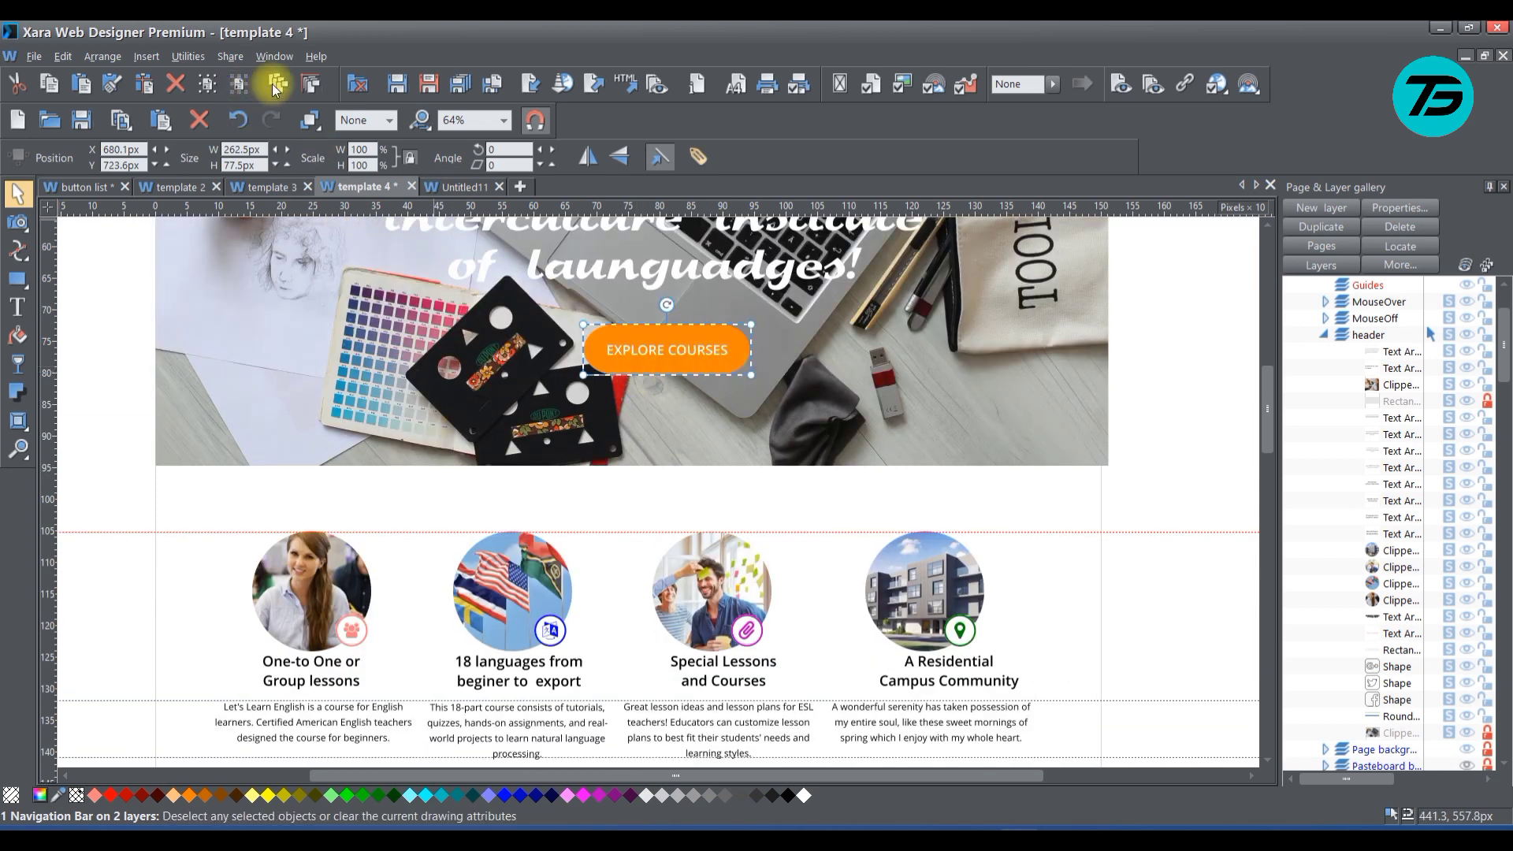
left_click(275, 85)
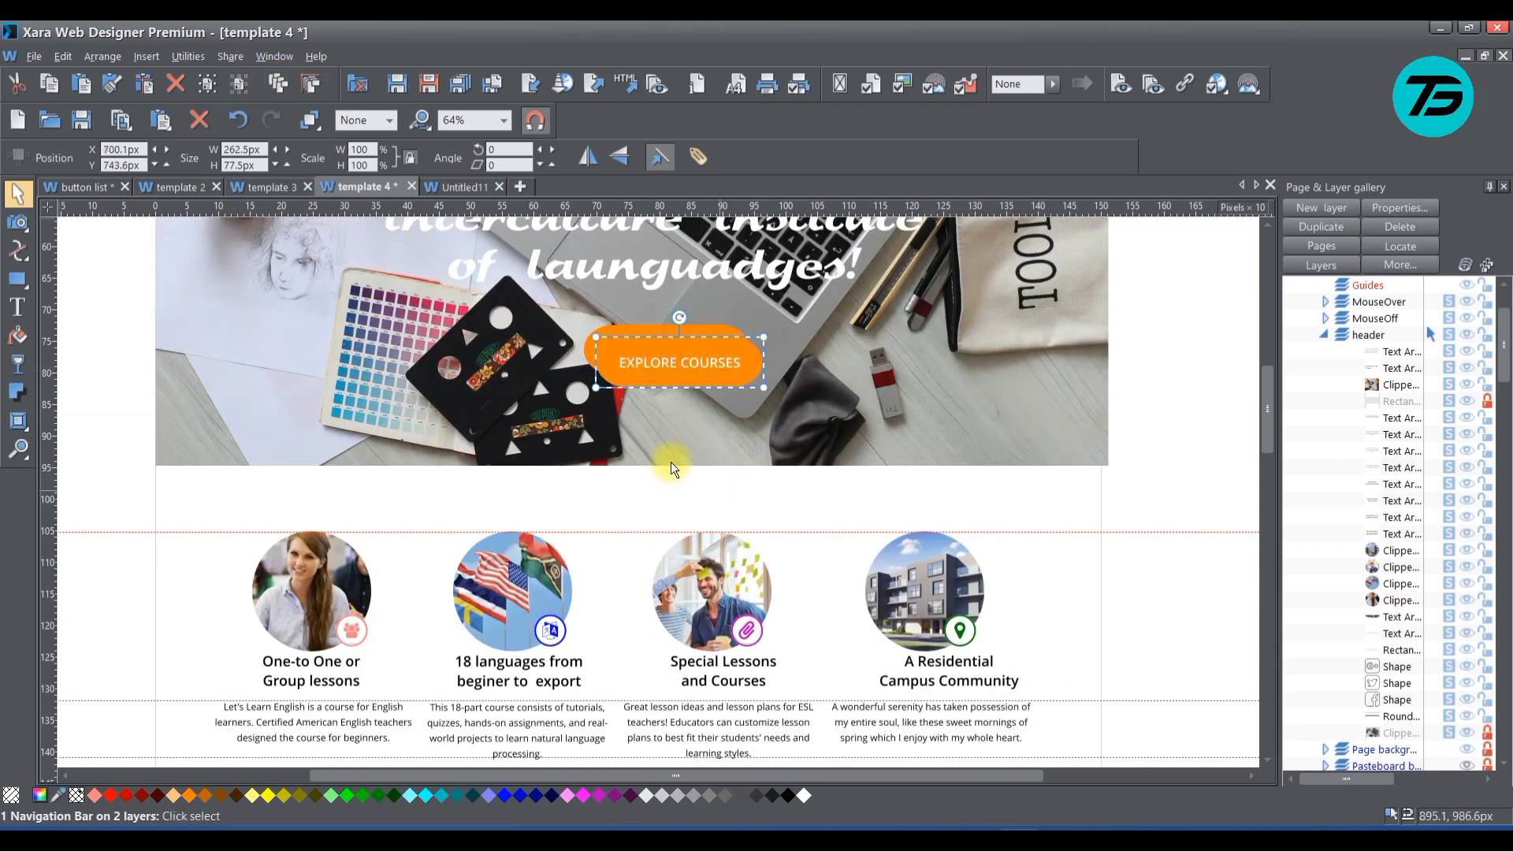
Move the duplicated button into the grey block below the paragraph, aligned with the paragraph's left edge, and save the document
left_click_drag(670, 359, 920, 598)
scroll(937, 550, "down", 3)
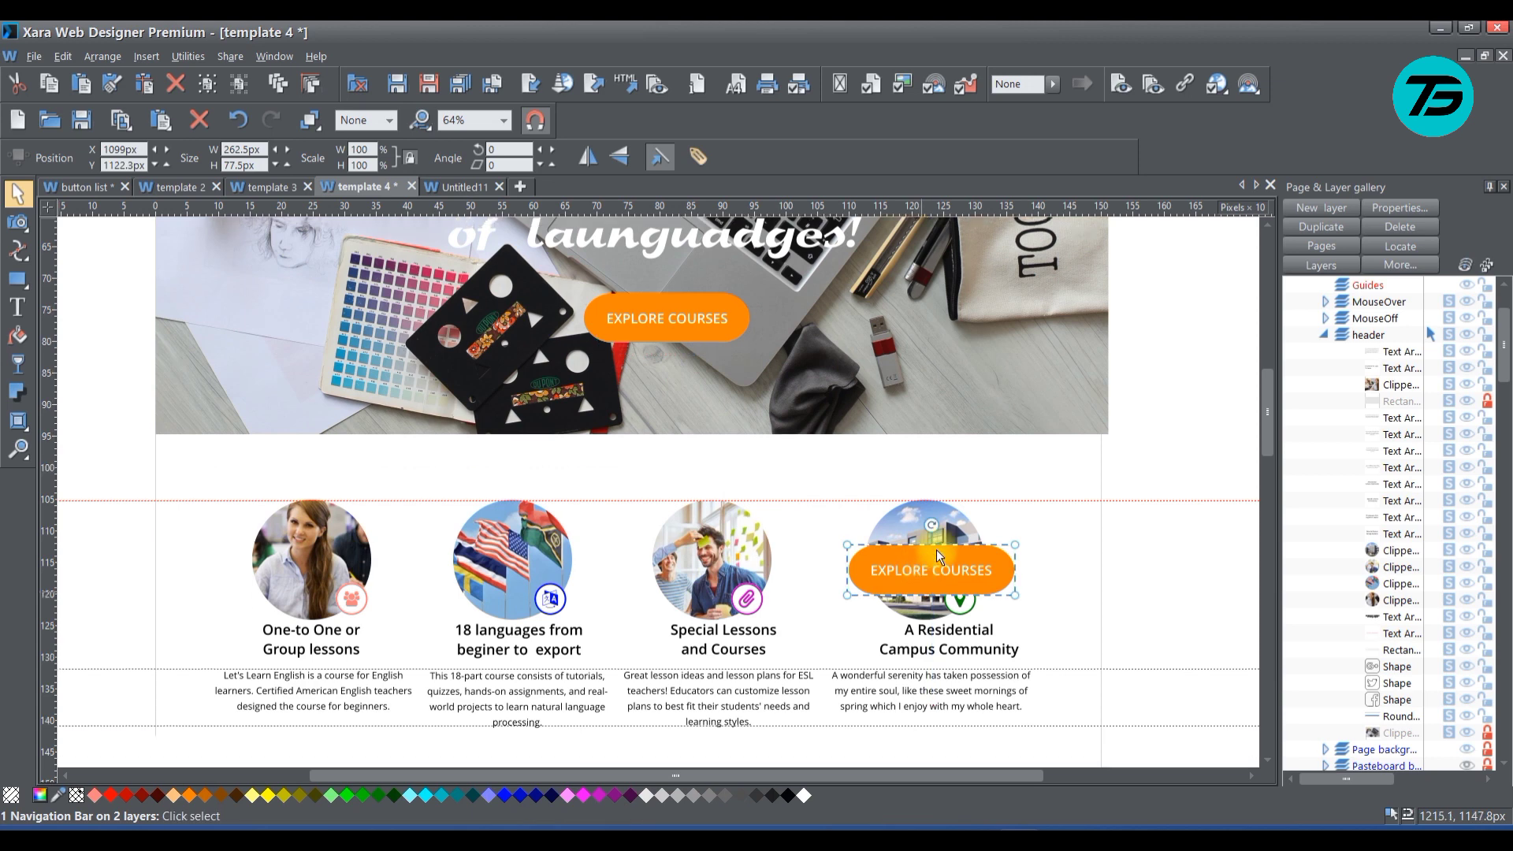
left_click_drag(919, 491, 913, 712)
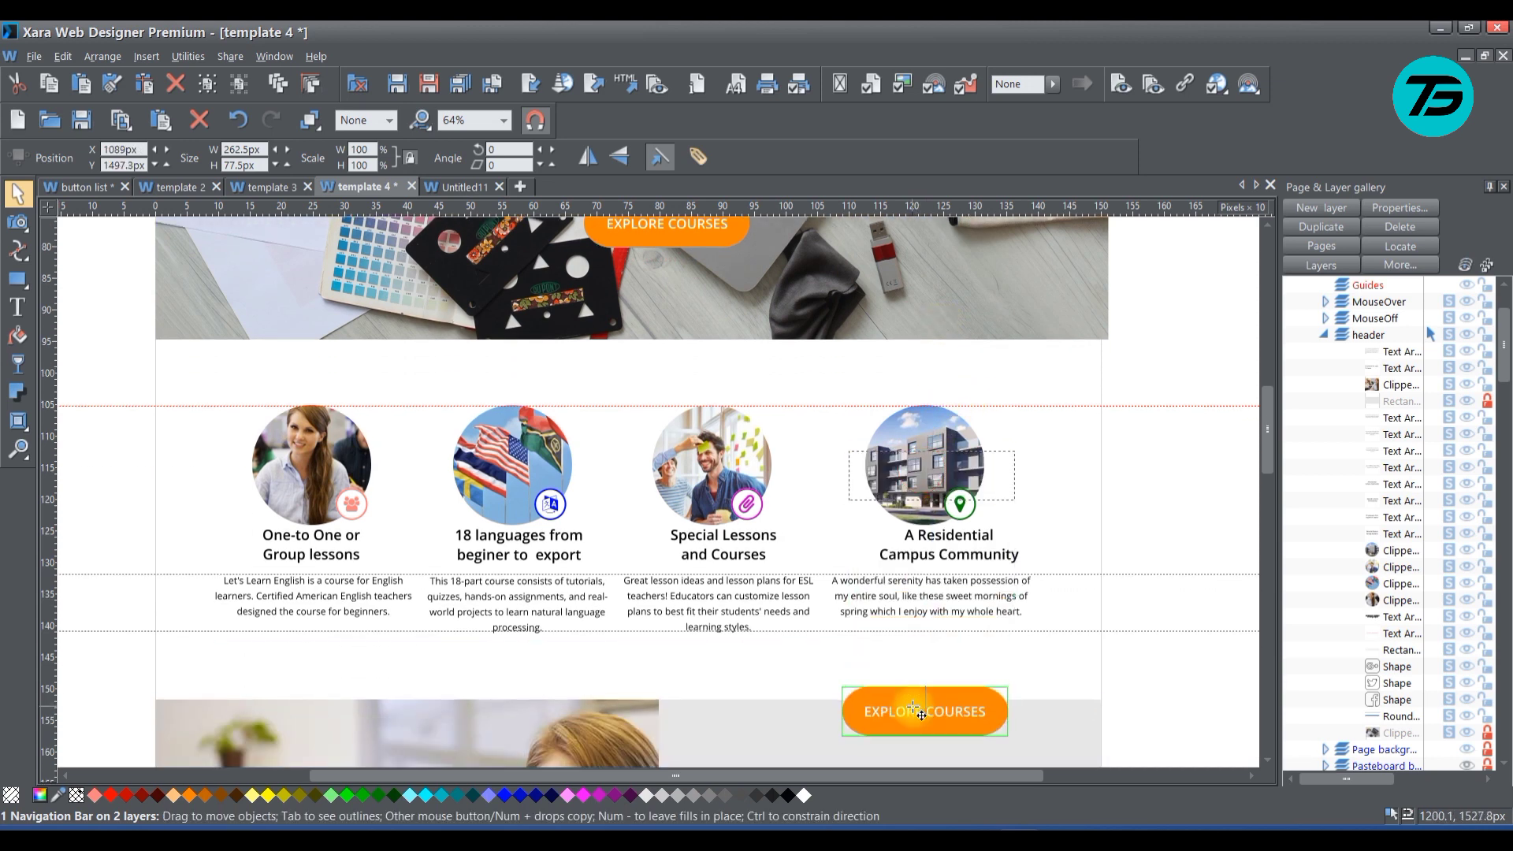
scroll(1057, 499, "down", 10)
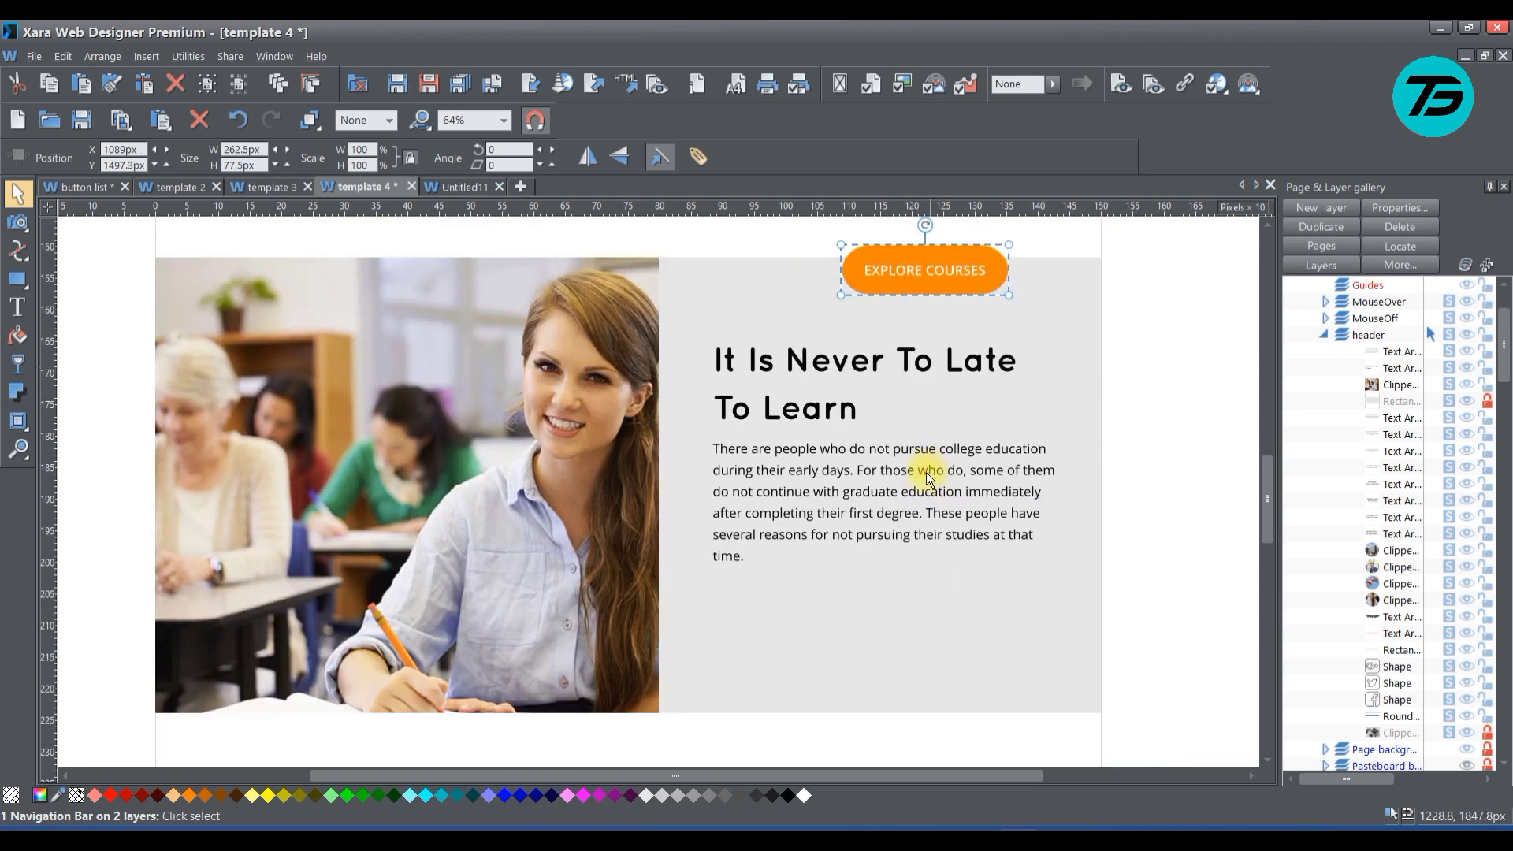
scroll(926, 472, "down", 1)
left_click_drag(908, 249, 779, 603)
left_click(1156, 498)
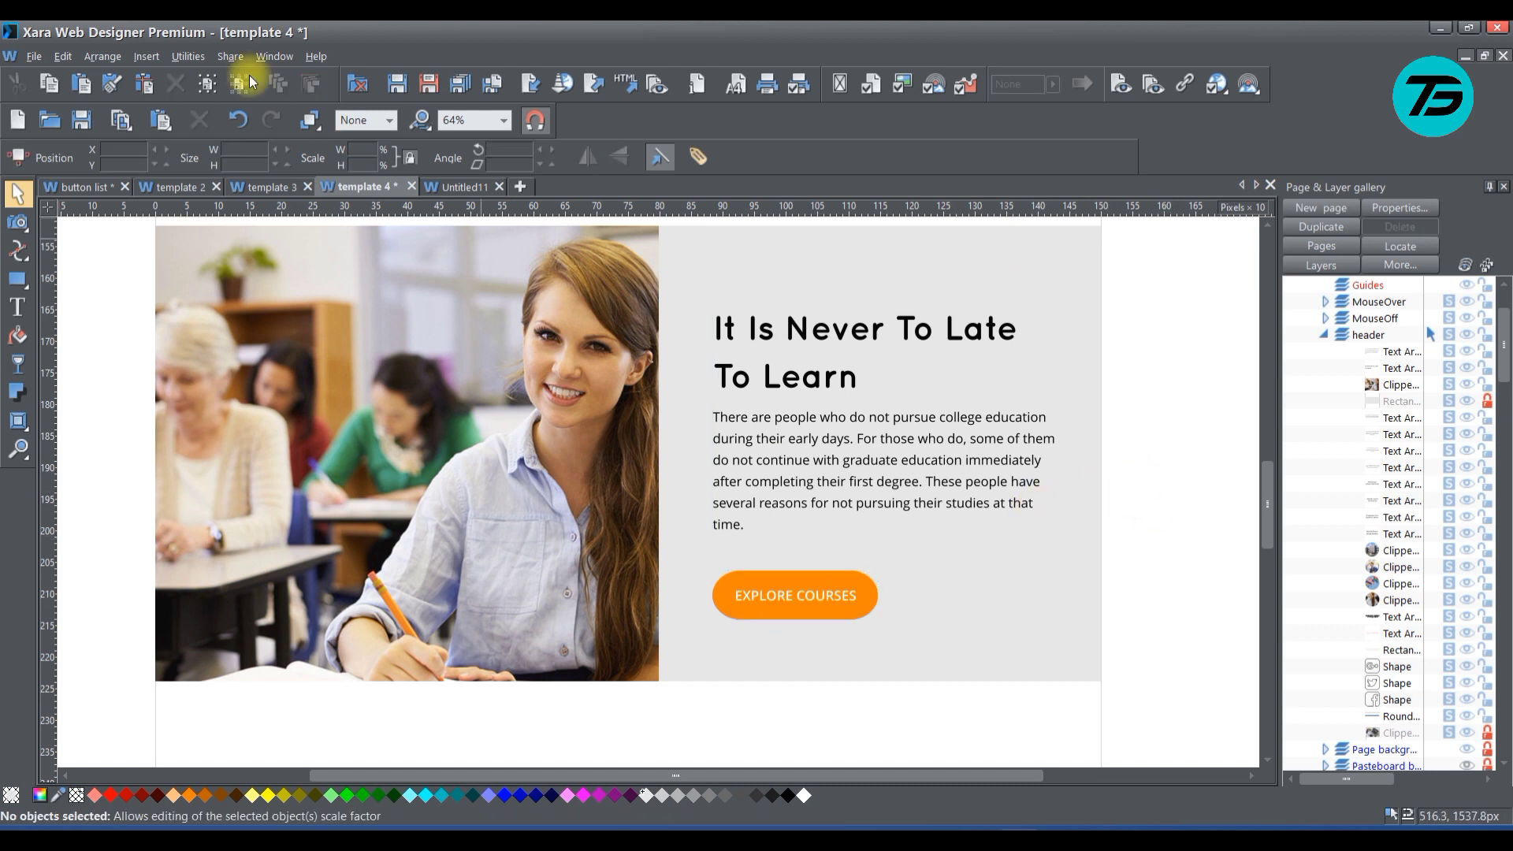
left_click(85, 123)
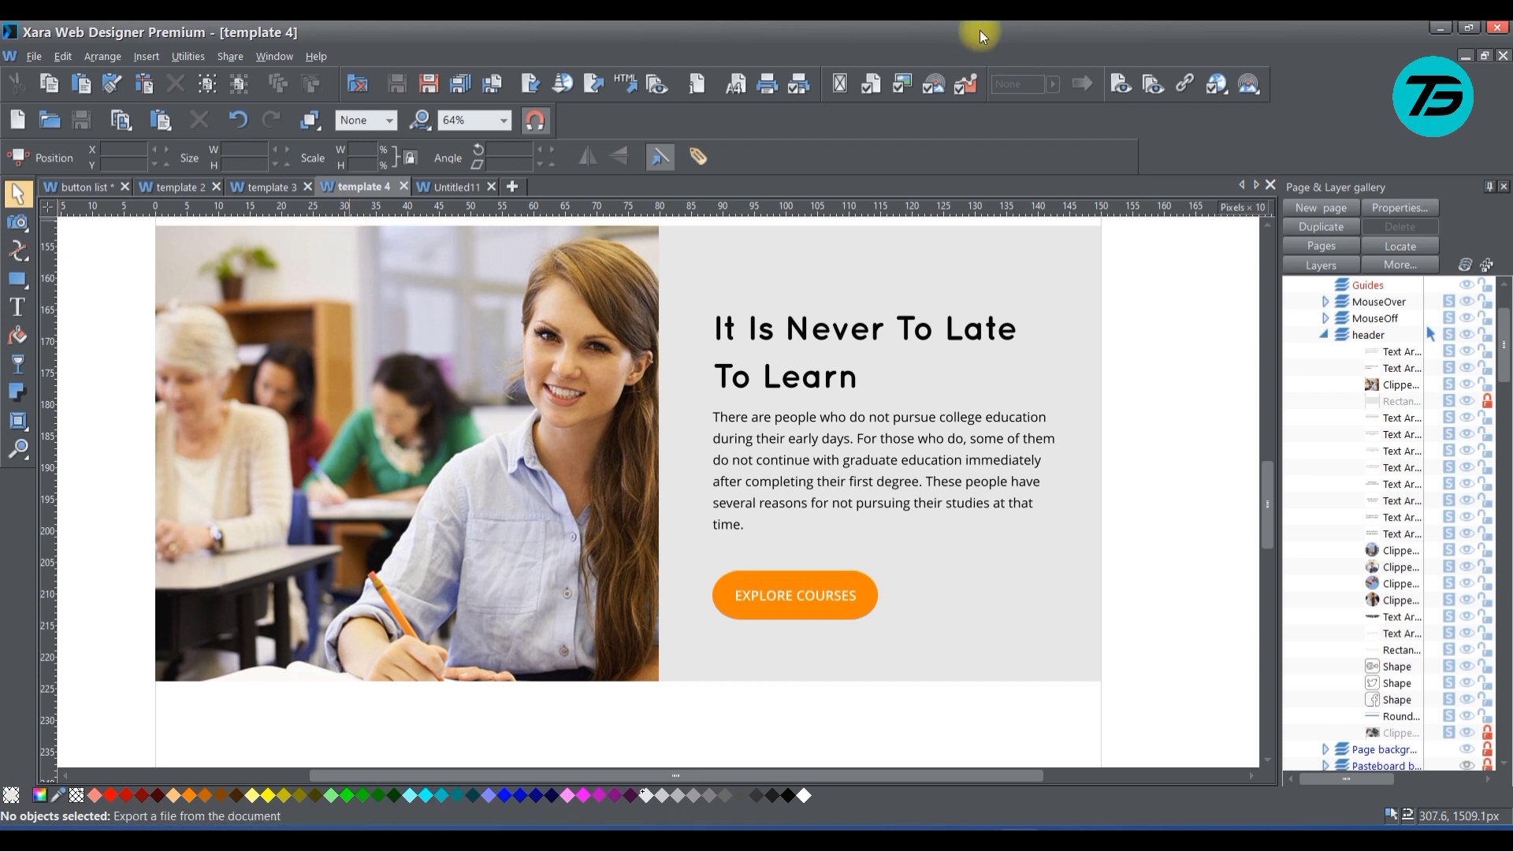
Preview the page in the browser and examine the new EXPLORE COURSES button with the animated text beside the classroom photo
left_click(1120, 86)
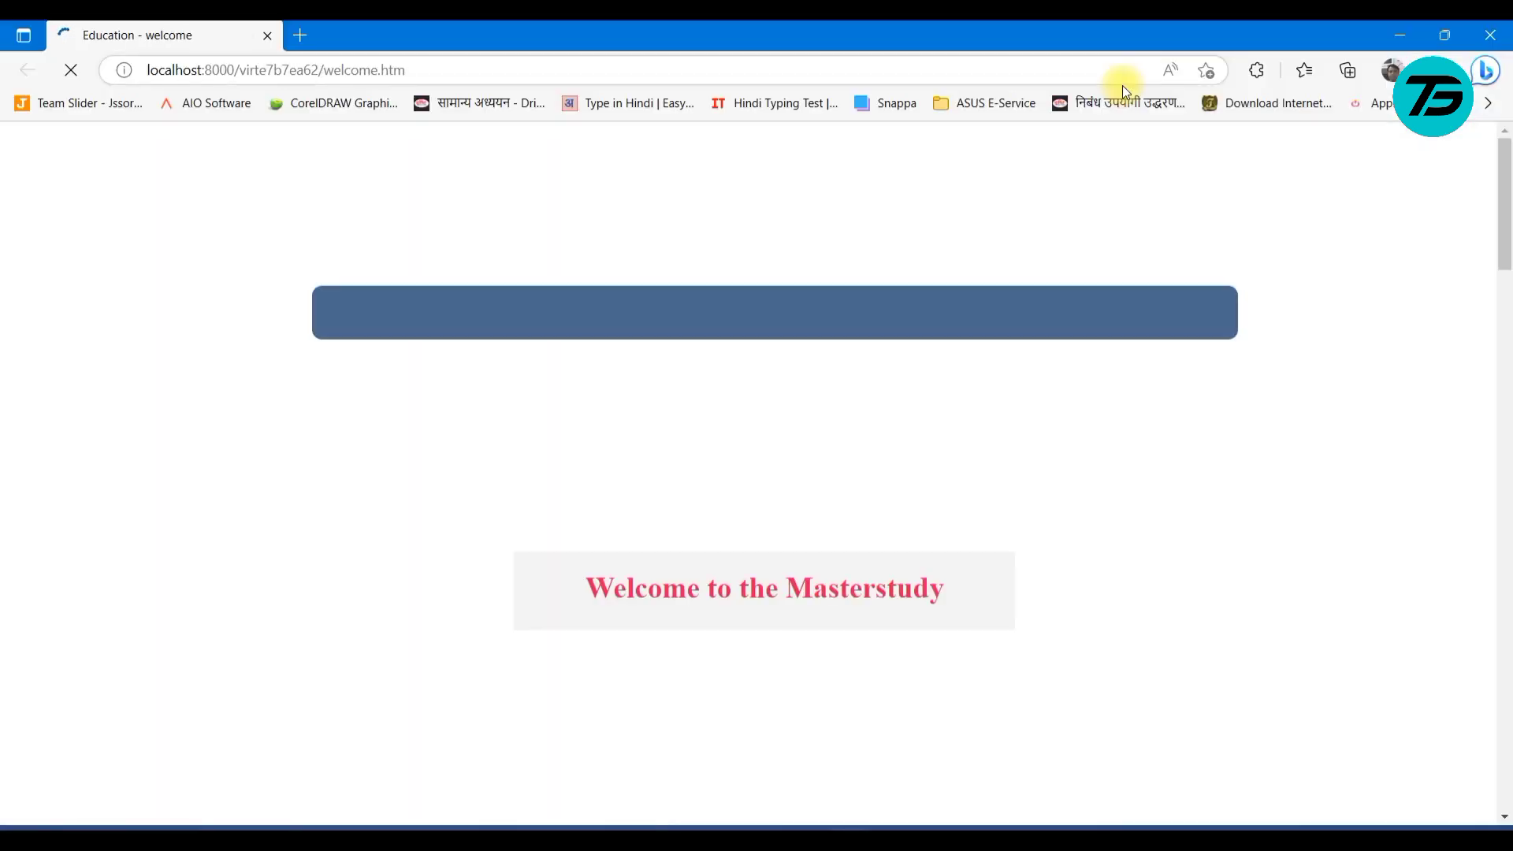
scroll(929, 377, "down", 19)
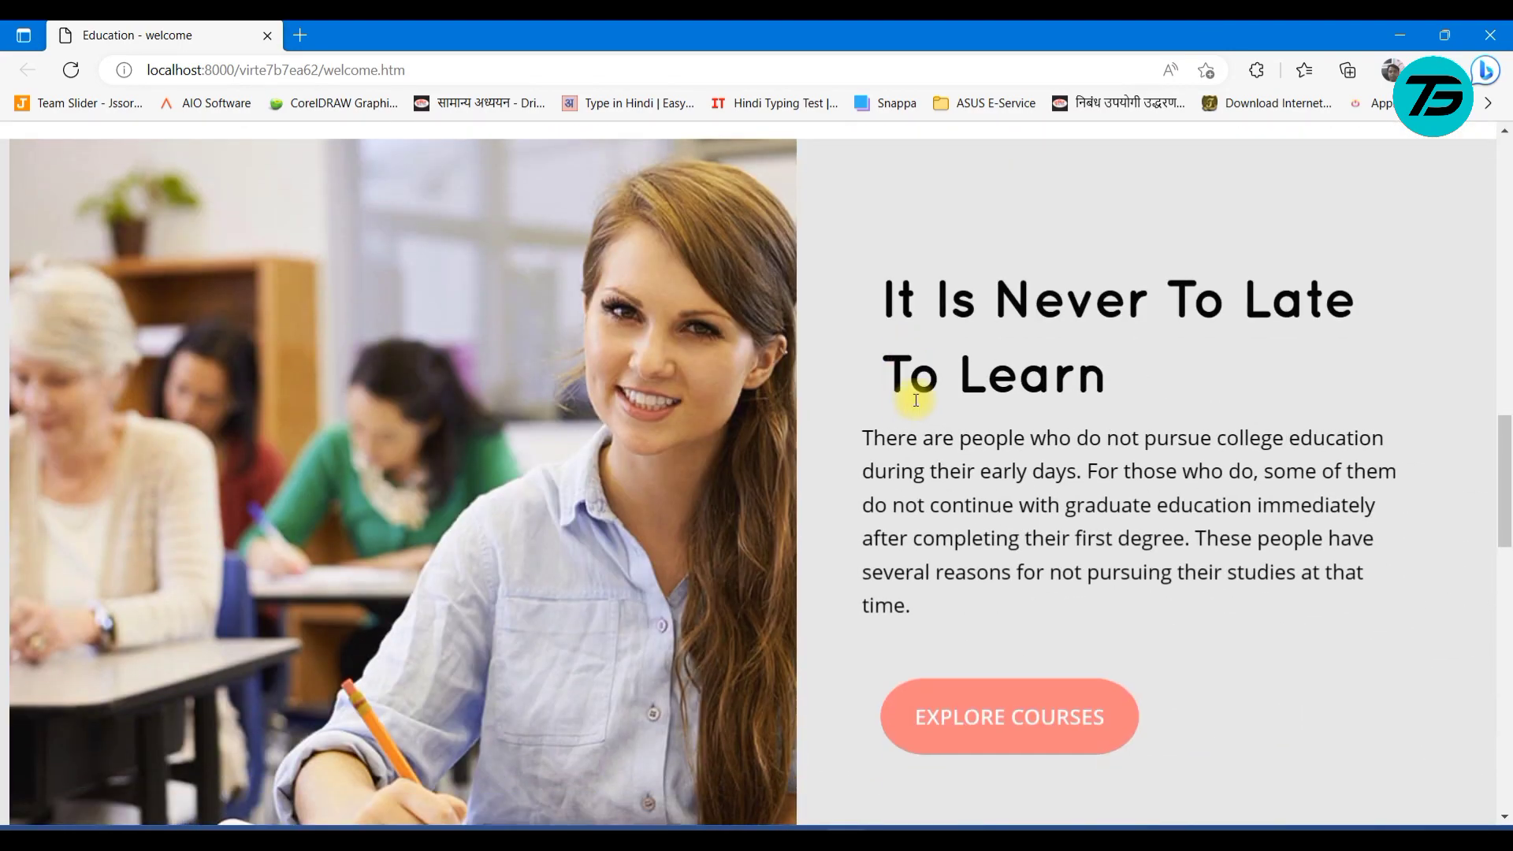
scroll(1042, 583, "down", 6)
scroll(975, 360, "up", 4)
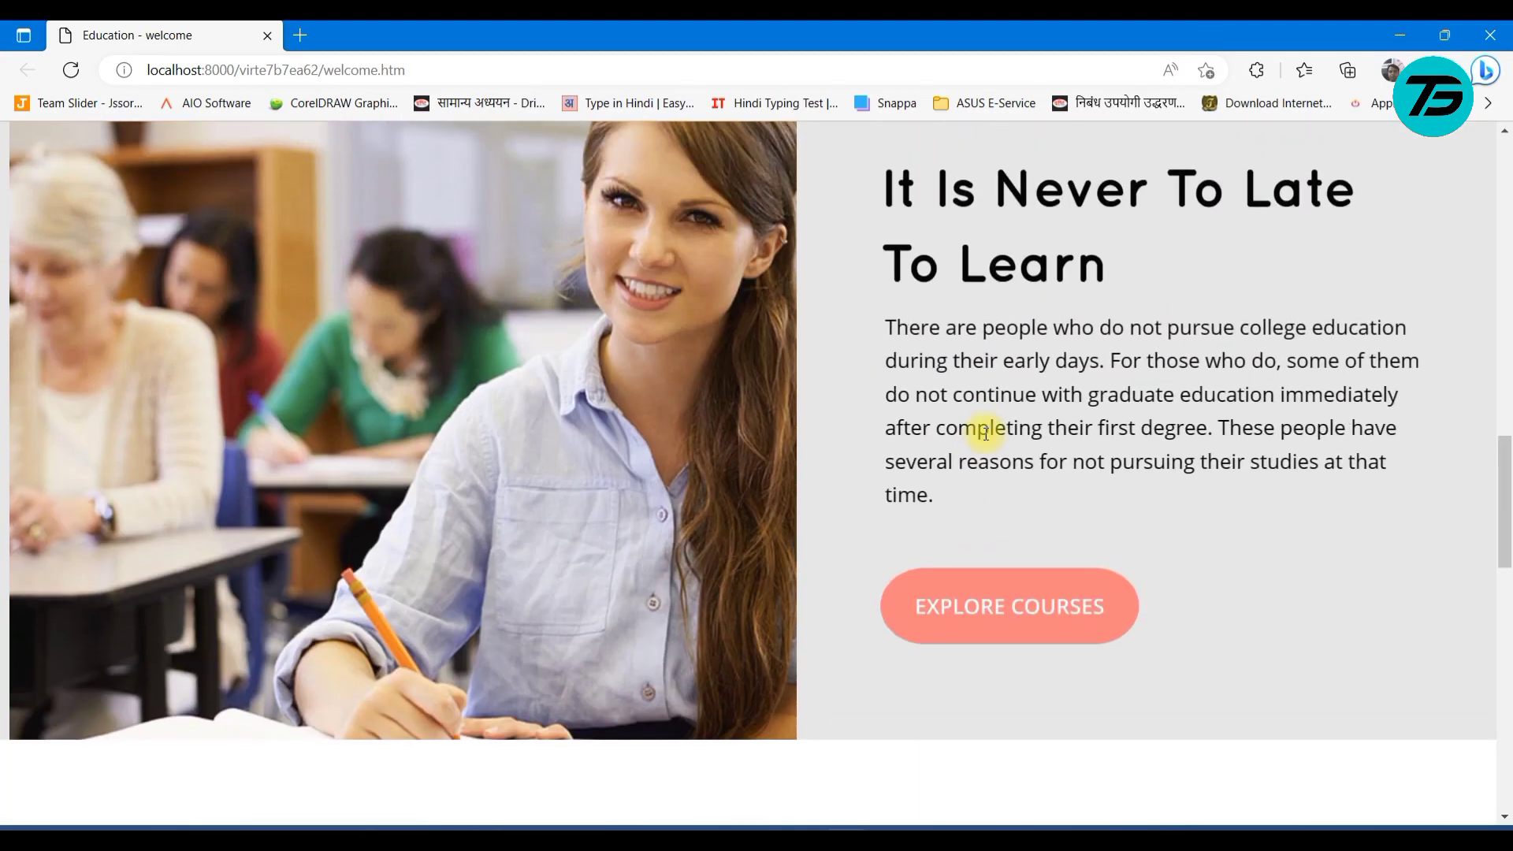
scroll(1220, 645, "down", 7)
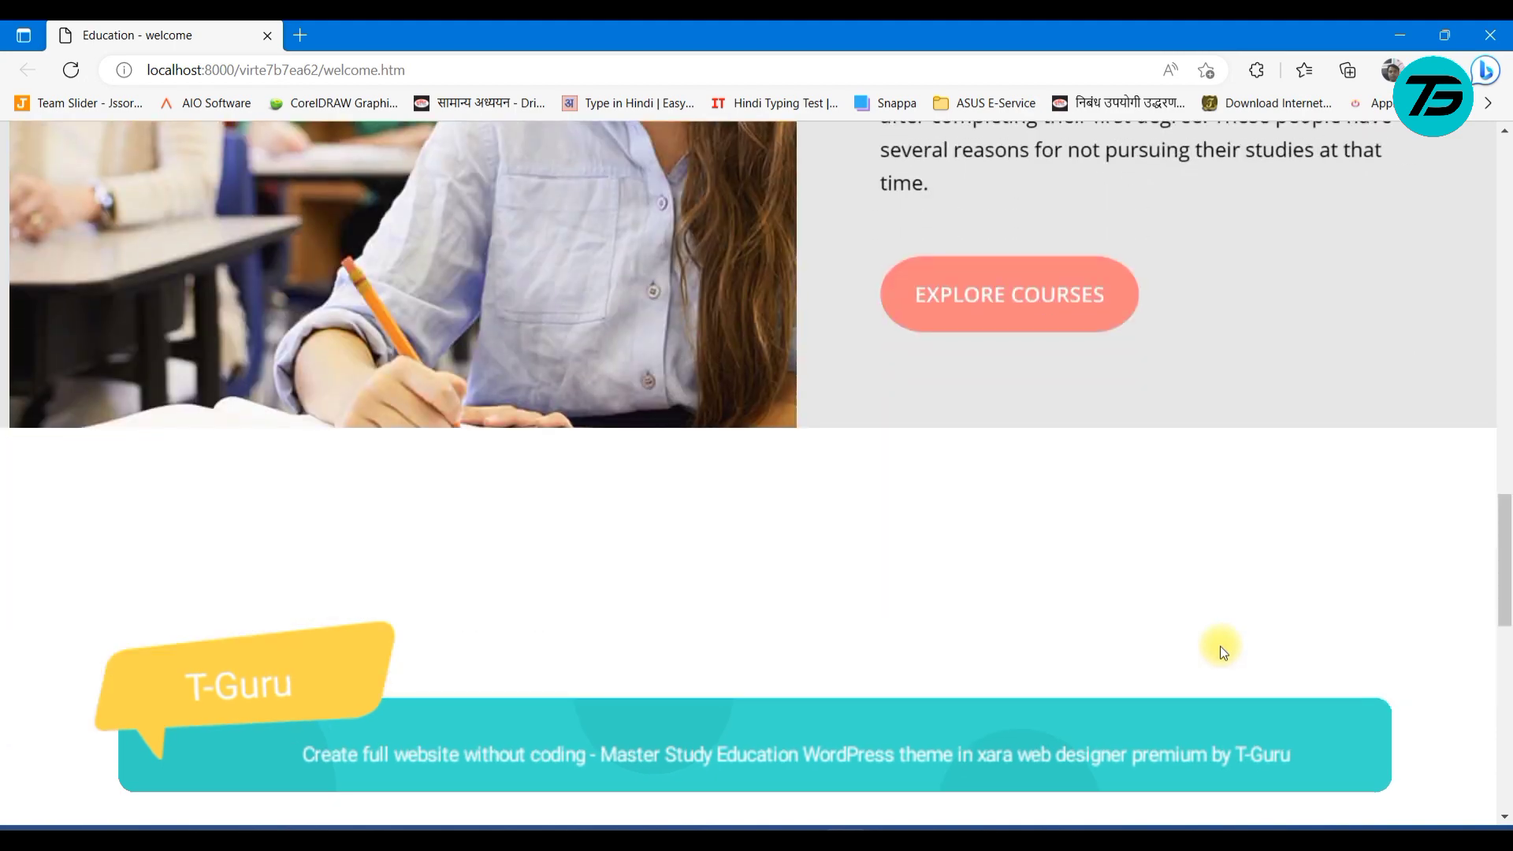
scroll(1037, 652, "up", 14)
scroll(858, 565, "down", 15)
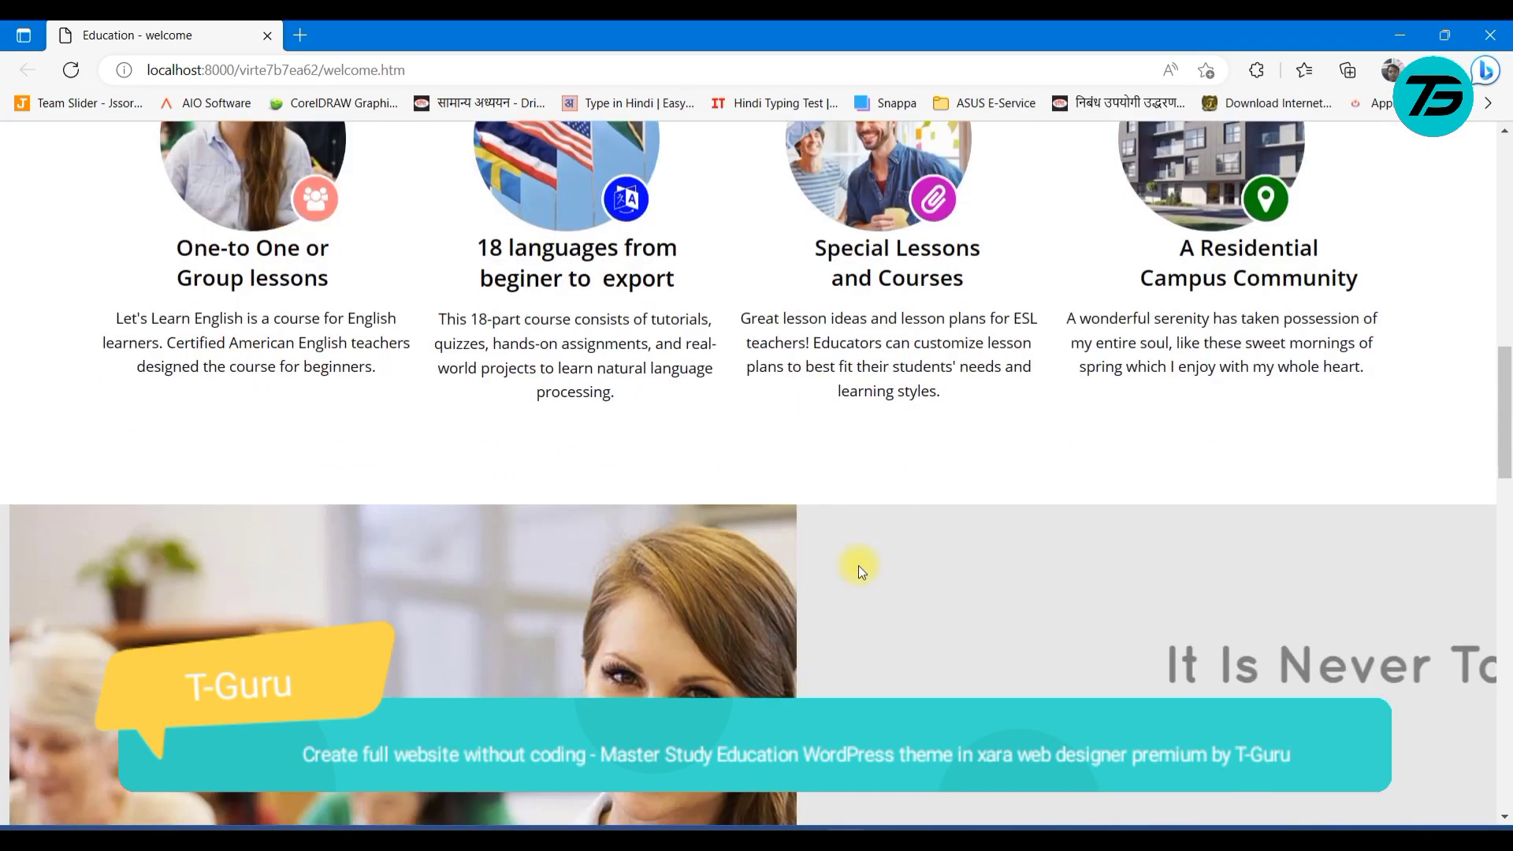
scroll(858, 566, "up", 5)
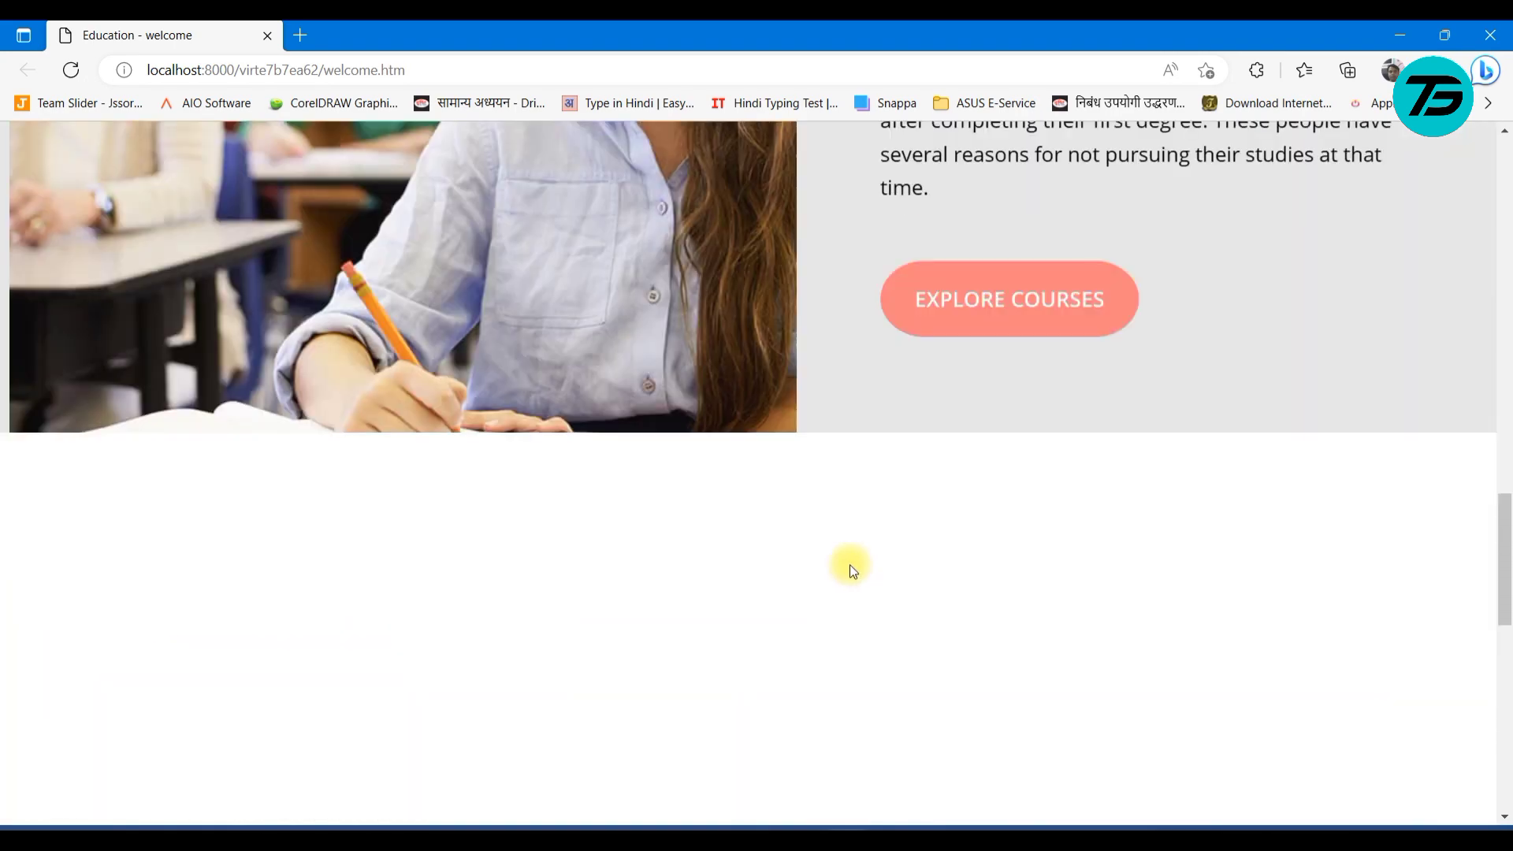
left_click(1400, 34)
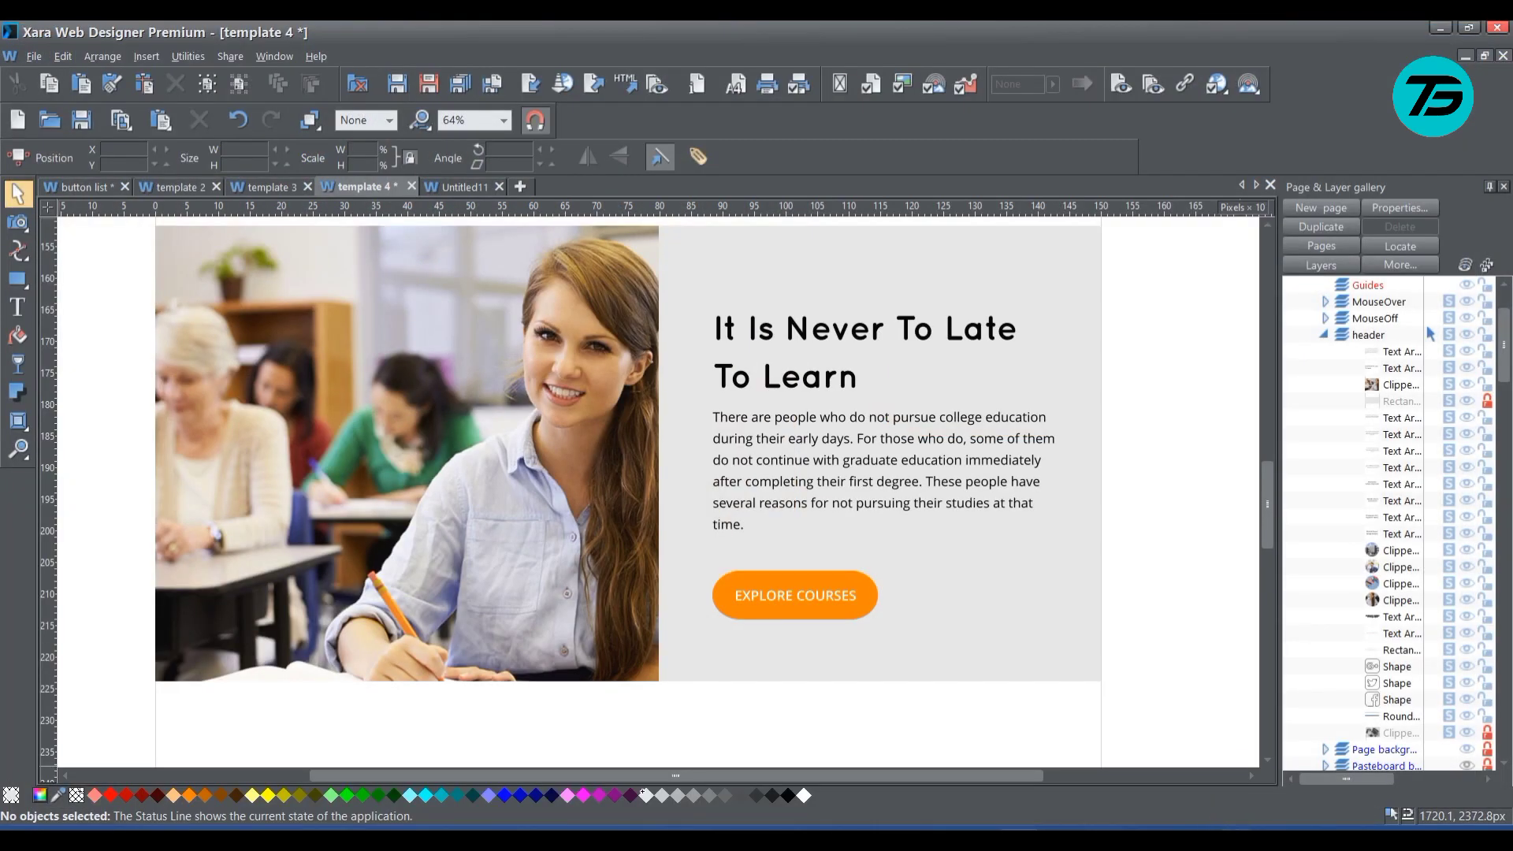